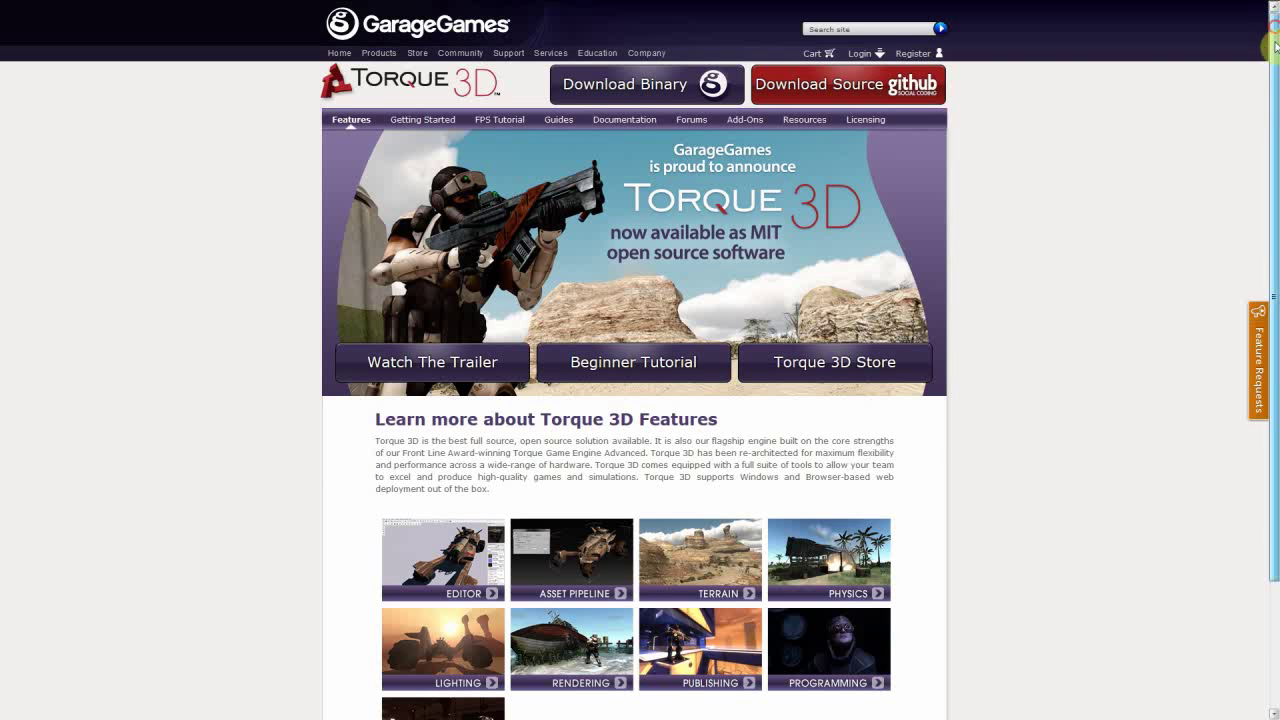
{"action": "left_click_drag", "start_coordinate": [1275, 97], "coordinate": [1273, 20]}
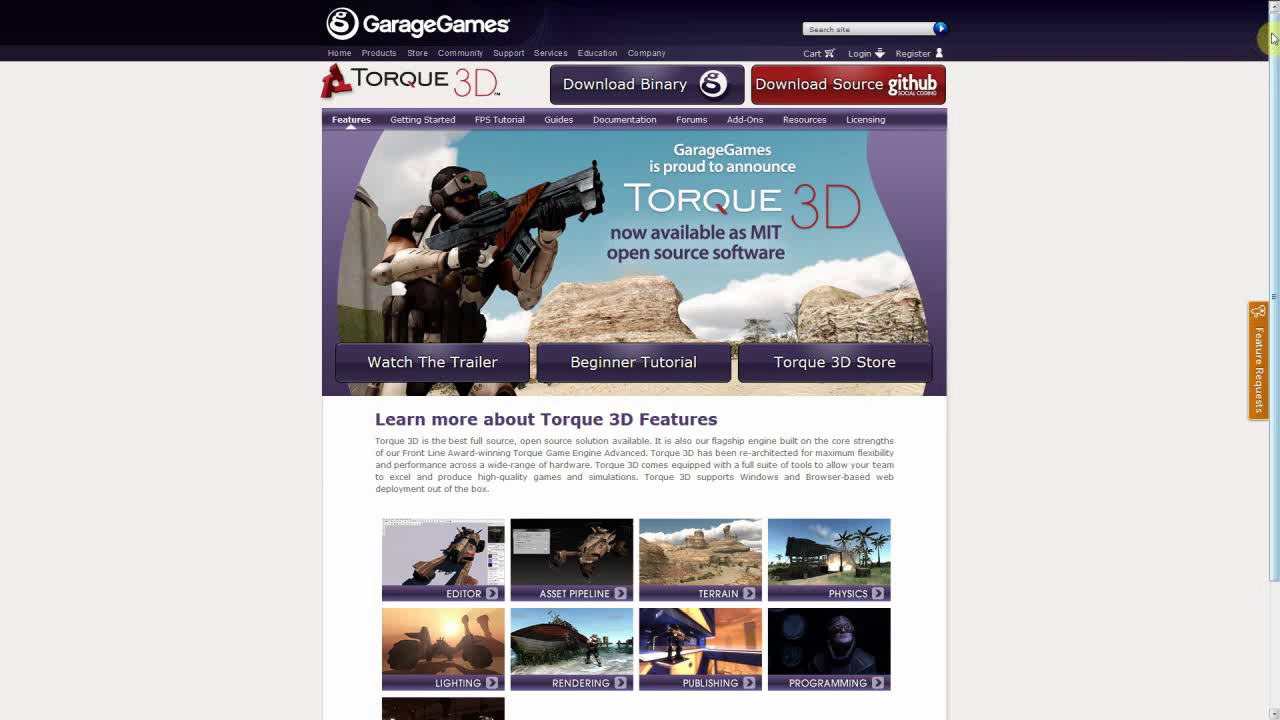
{"action": "mouse_move", "coordinate": [626, 6]}
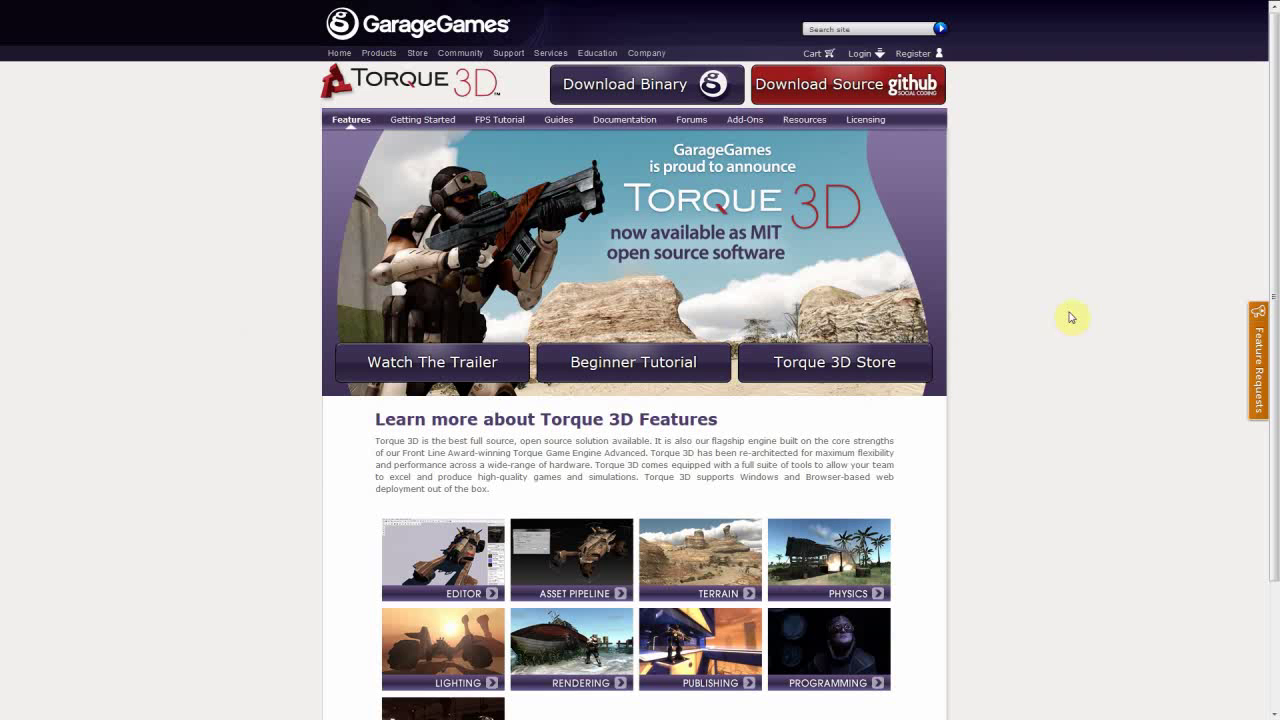
{"action": "mouse_move", "coordinate": [1275, 300]}
{"action": "left_mouse_down"}
{"action": "mouse_move", "coordinate": [1275, 384]}
{"action": "mouse_move", "coordinate": [1275, 283]}
{"action": "left_mouse_up"}
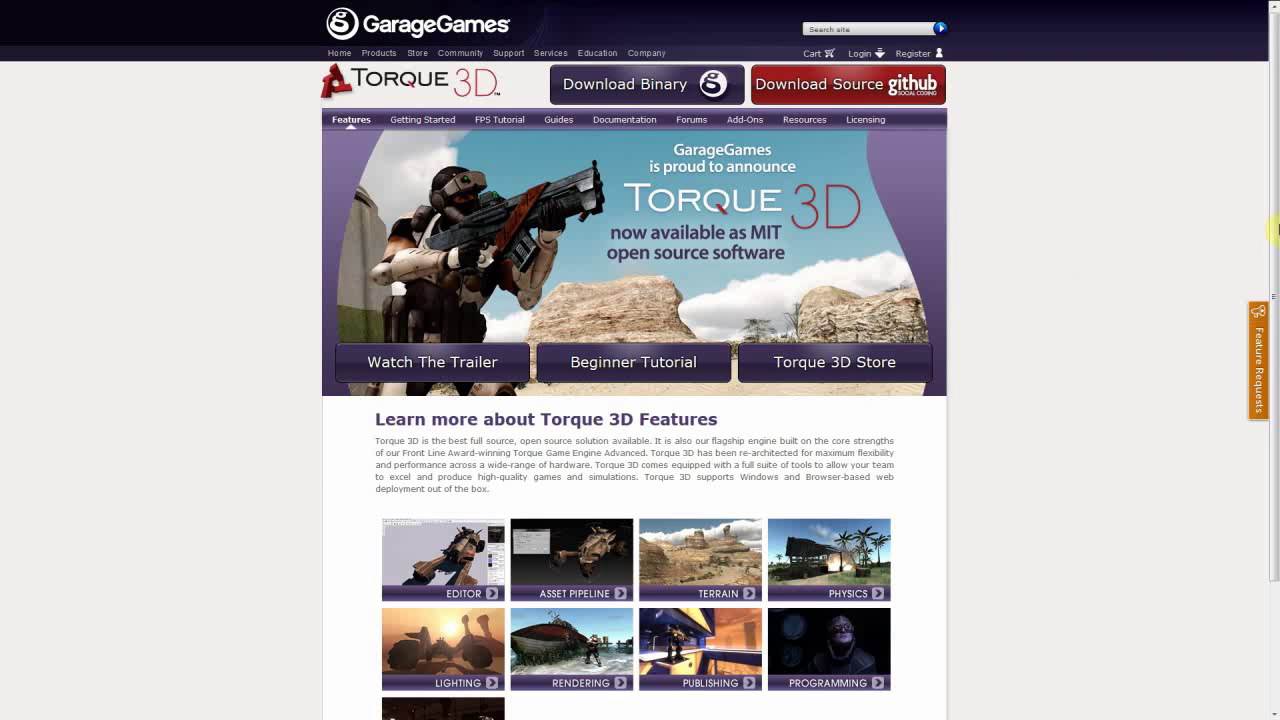
{"action": "mouse_move", "coordinate": [1275, 213]}
{"action": "left_mouse_down"}
{"action": "mouse_move", "coordinate": [1277, 226]}
{"action": "mouse_move", "coordinate": [1276, 209]}
{"action": "left_mouse_up"}
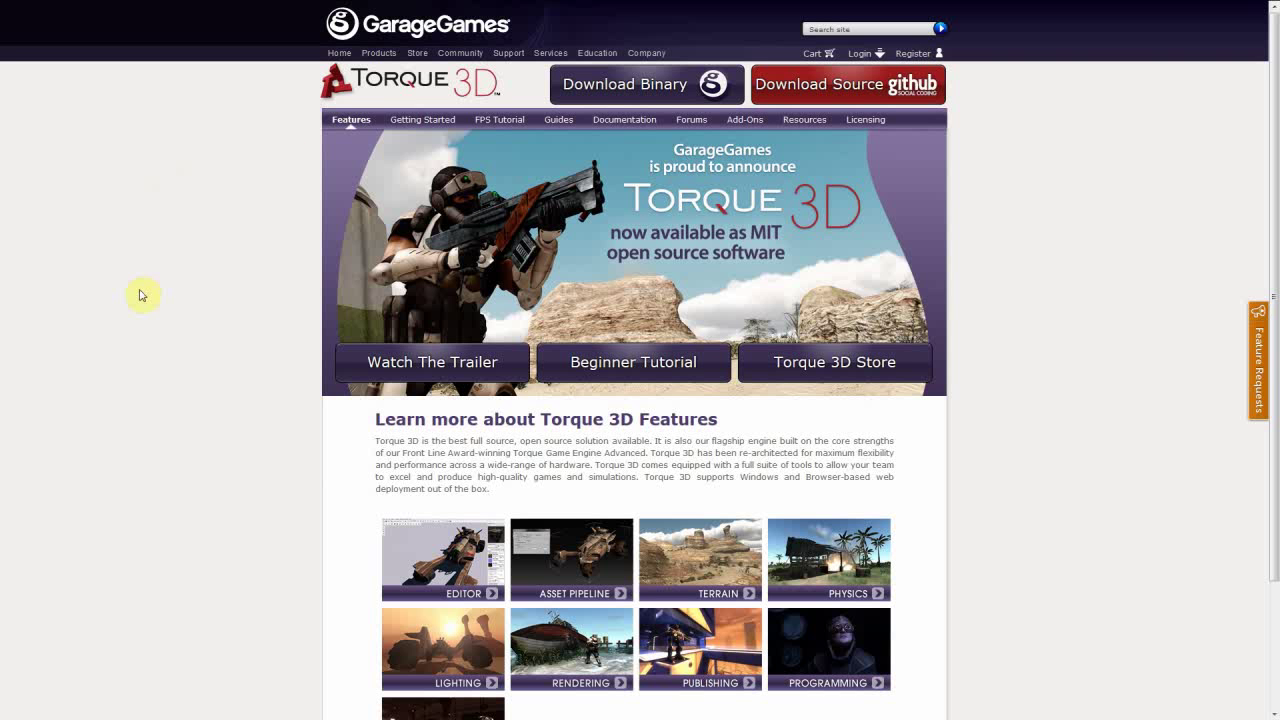
{"action": "left_click", "coordinate": [1047, 258]}
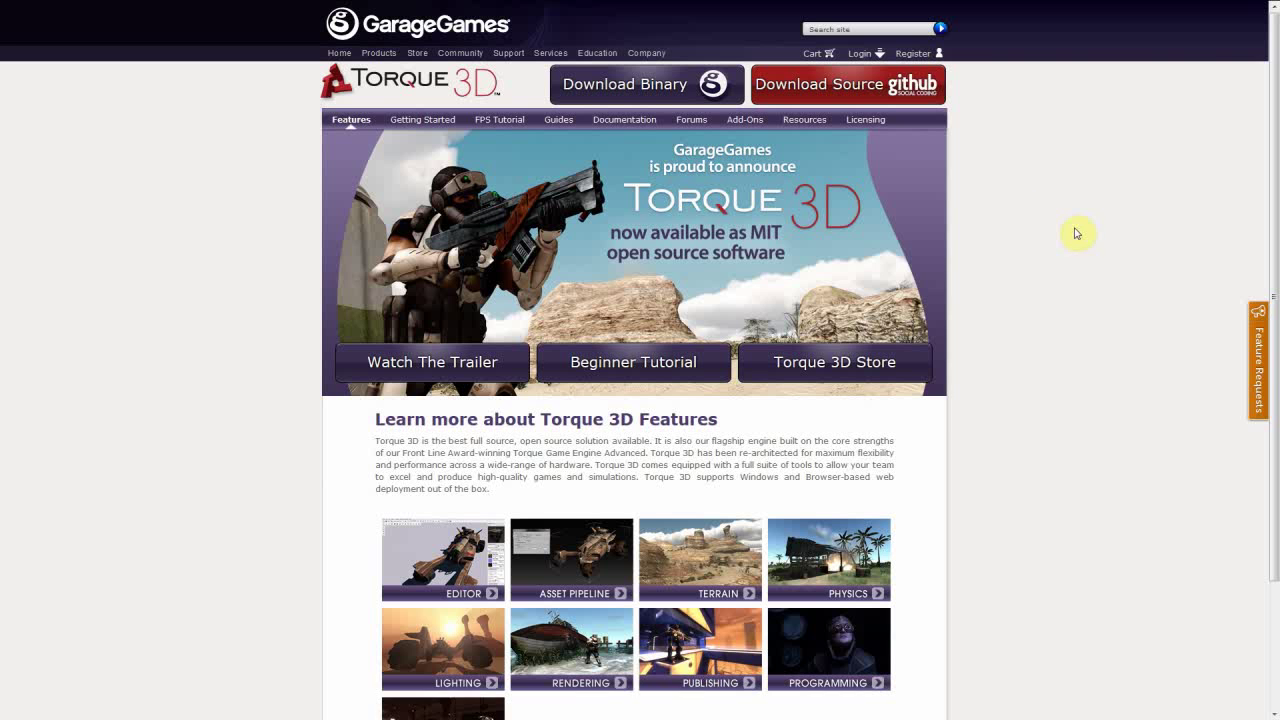
{"action": "mouse_move", "coordinate": [614, 6]}
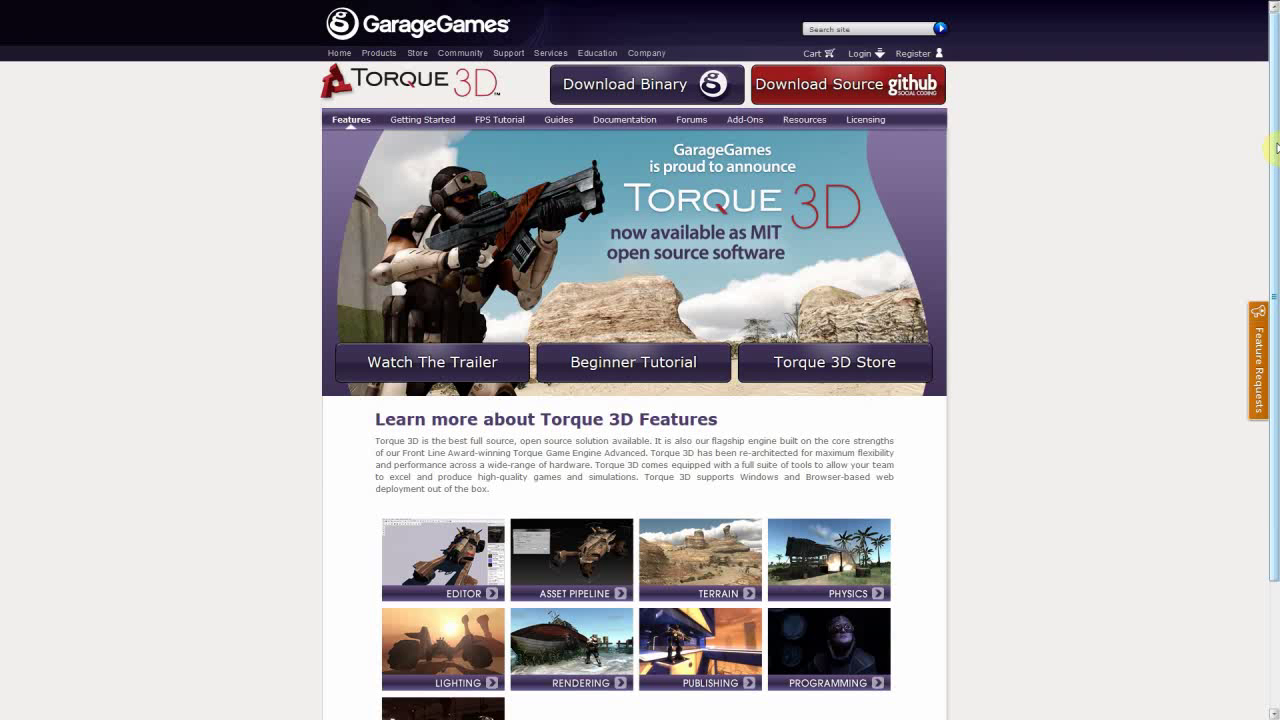
Leave the browser's full-screen view and launch Project Manager from the Torque3D folder.
{"action": "key", "text": "F11"}
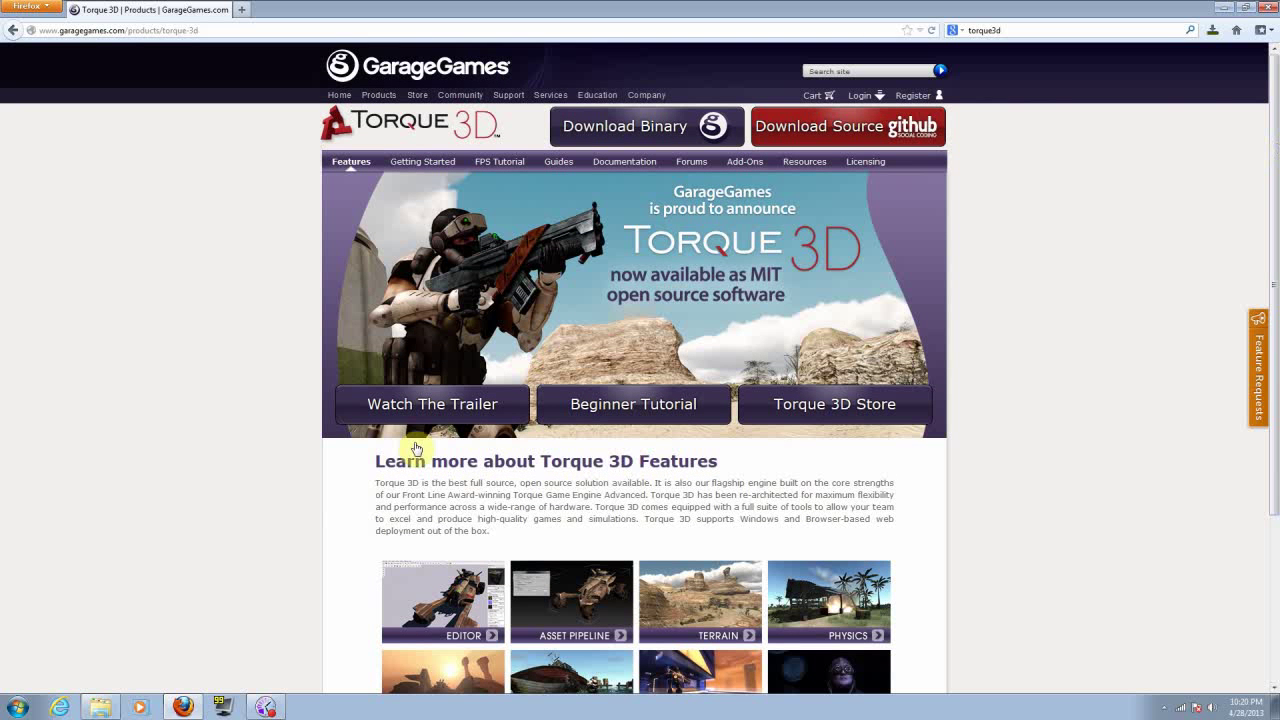
{"action": "left_click", "coordinate": [108, 707]}
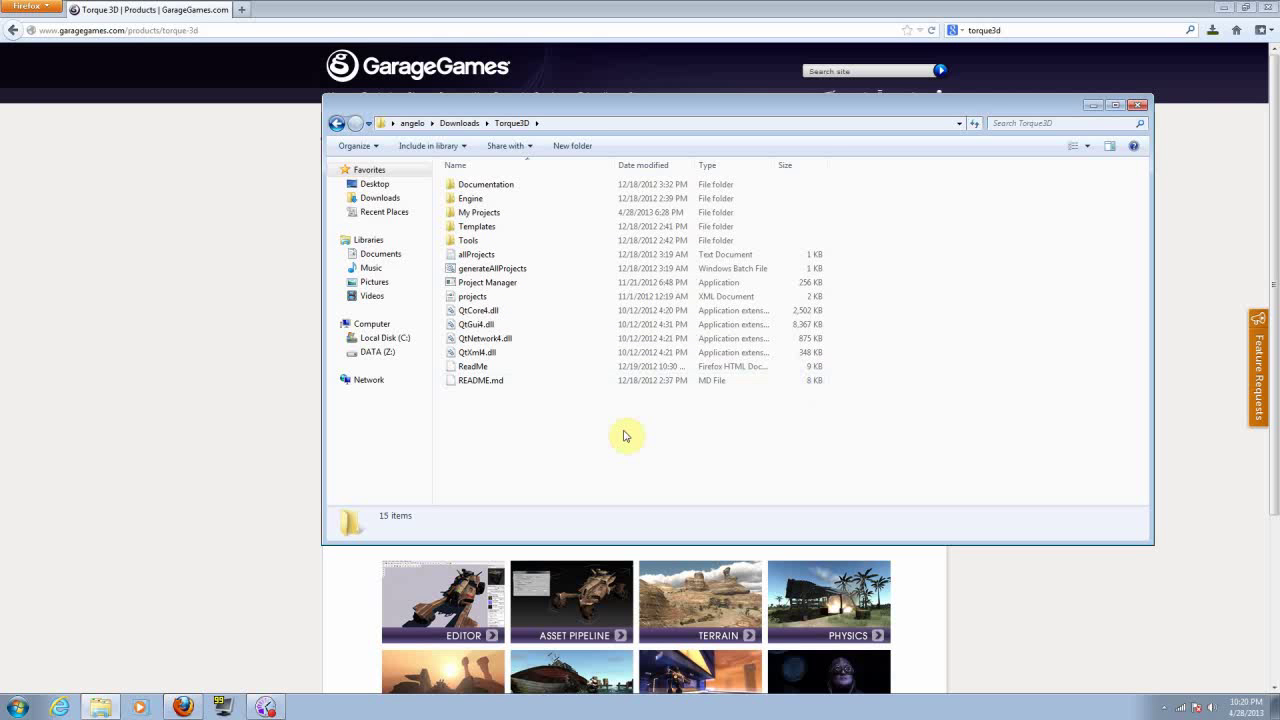
{"action": "left_click", "coordinate": [693, 444]}
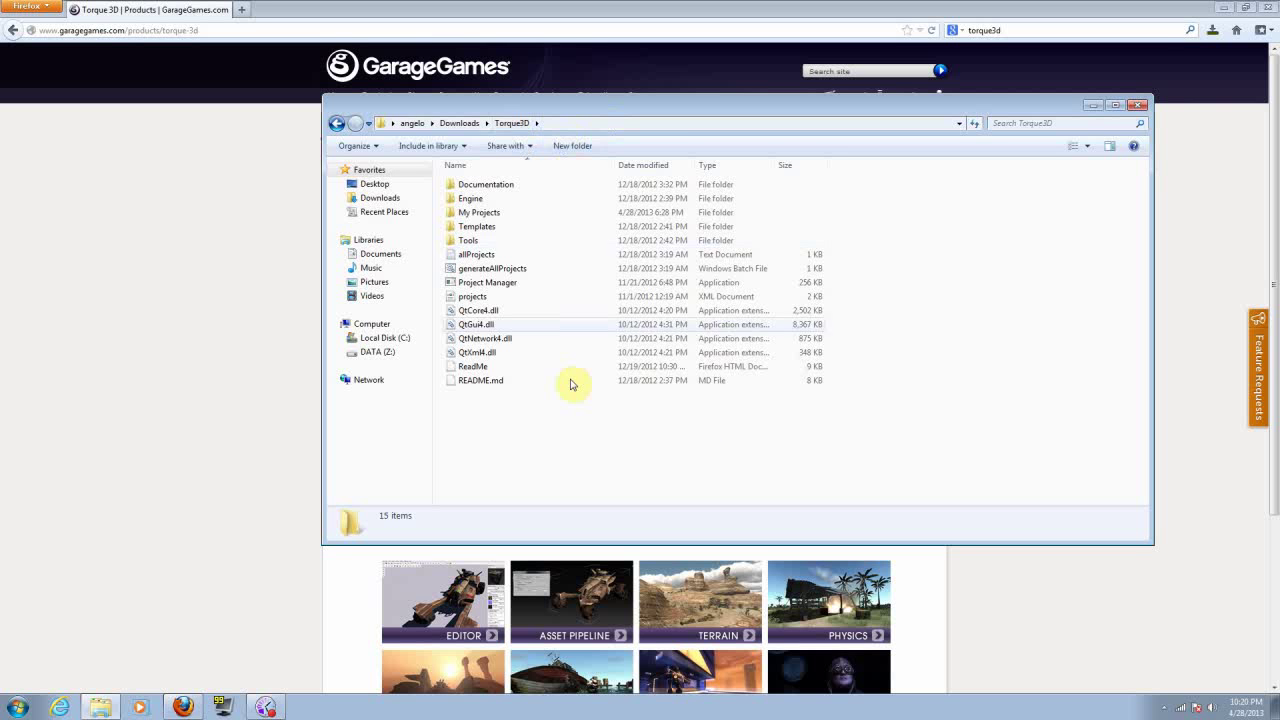
{"action": "double_click", "coordinate": [487, 286]}
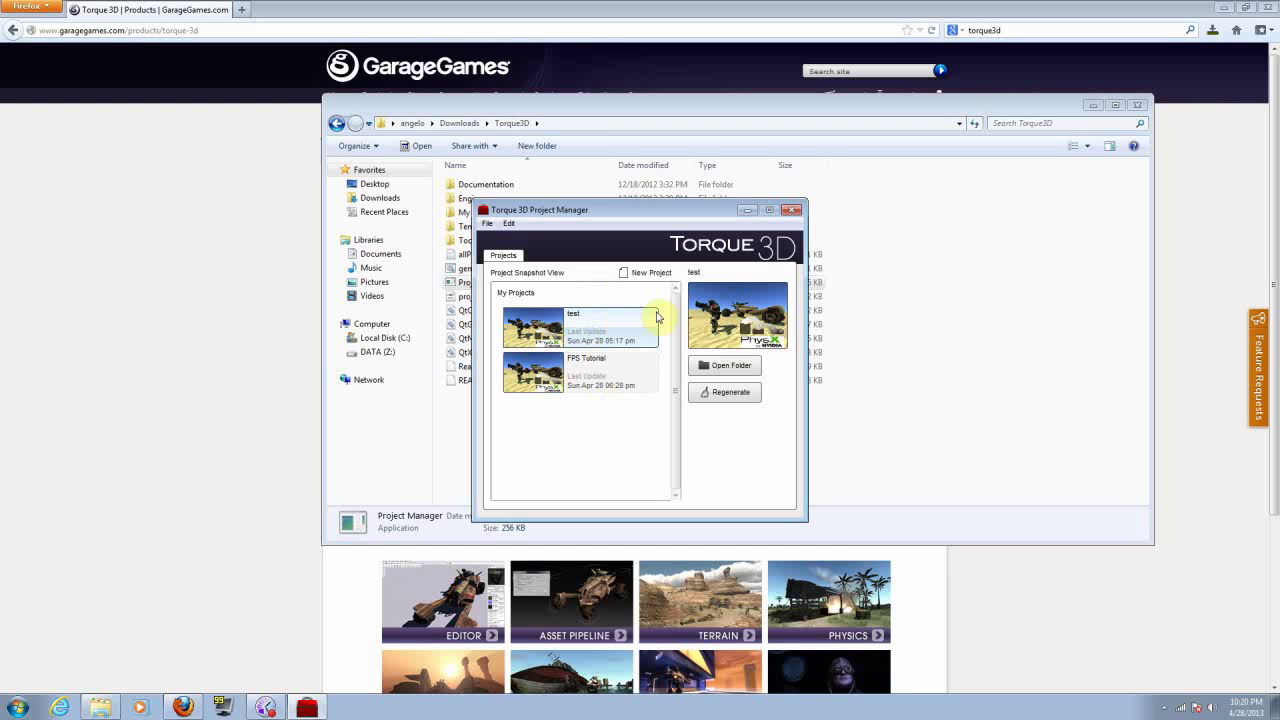
{"action": "mouse_move", "coordinate": [581, 213]}
{"action": "left_mouse_down"}
{"action": "mouse_move", "coordinate": [410, 195]}
{"action": "mouse_move", "coordinate": [588, 210]}
{"action": "left_mouse_up"}
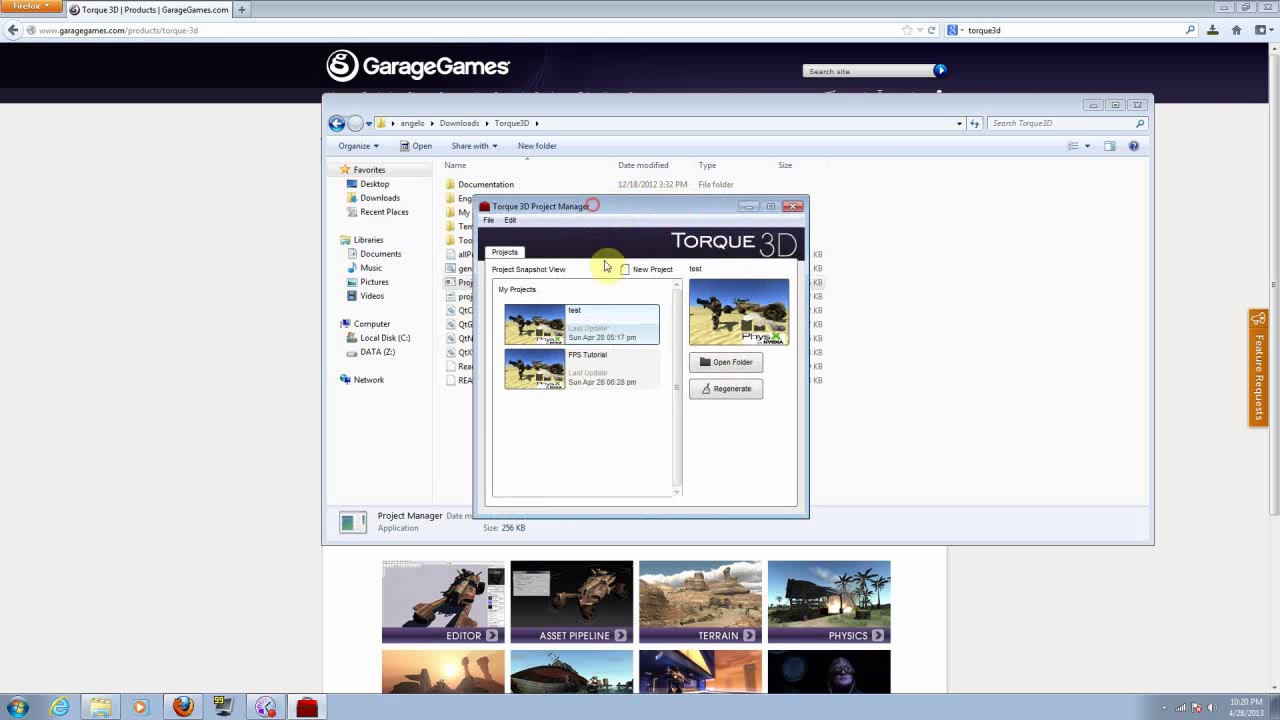
Create a new project named MyGame1 from the Full PhysX template and finish the project creation.
{"action": "left_click", "coordinate": [643, 271]}
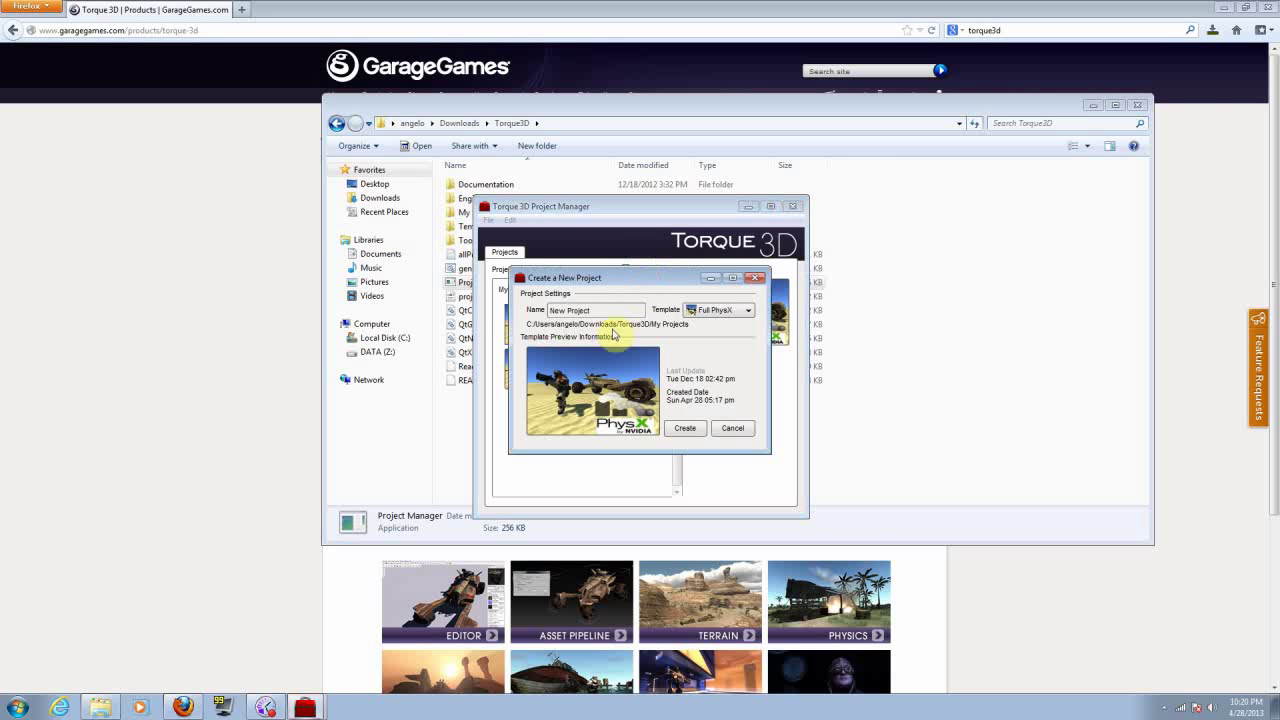
{"action": "left_click_drag", "start_coordinate": [618, 313], "coordinate": [407, 318]}
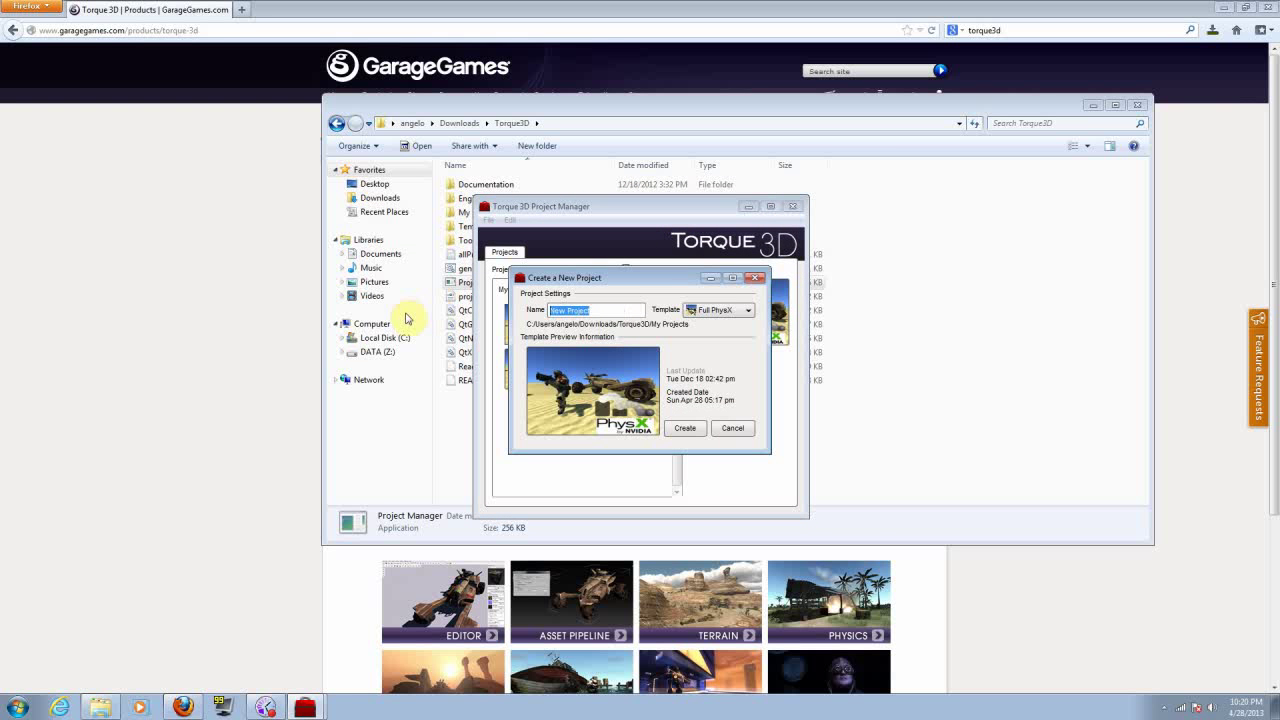
{"action": "type", "text": "MyGame1"}
{"action": "left_click", "coordinate": [710, 311]}
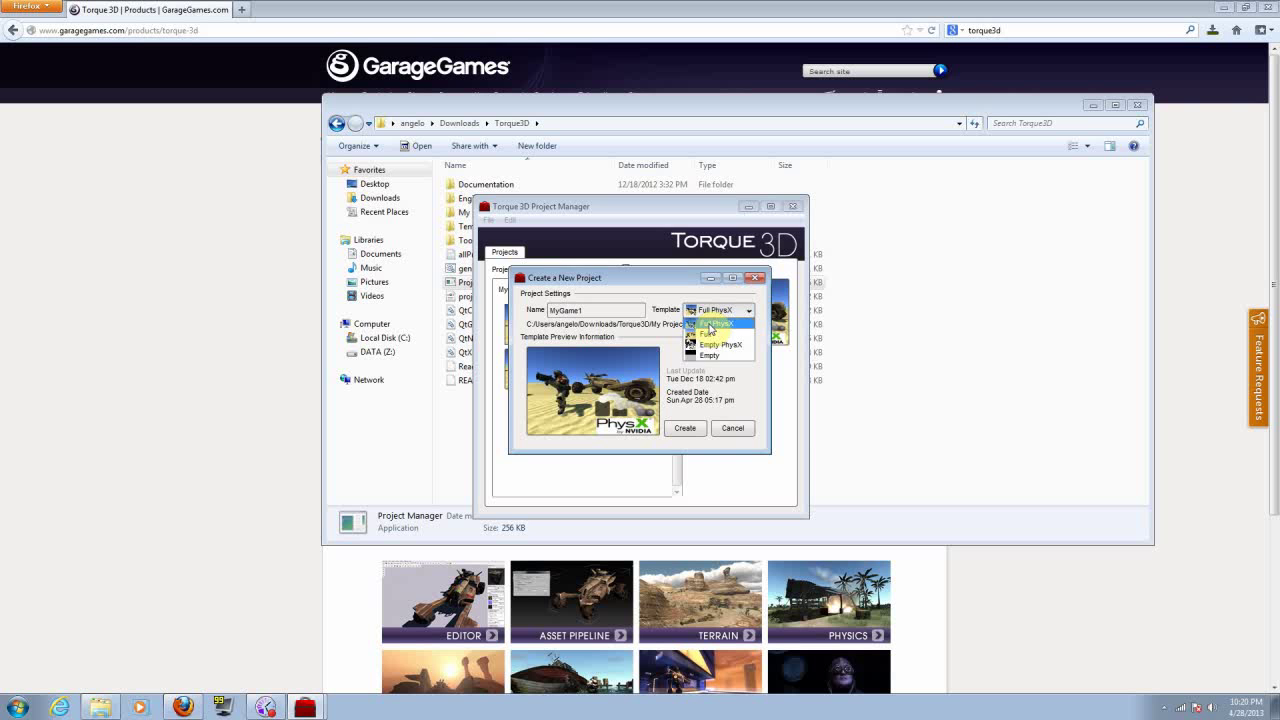
{"action": "left_click", "coordinate": [752, 388]}
{"action": "left_click", "coordinate": [686, 428]}
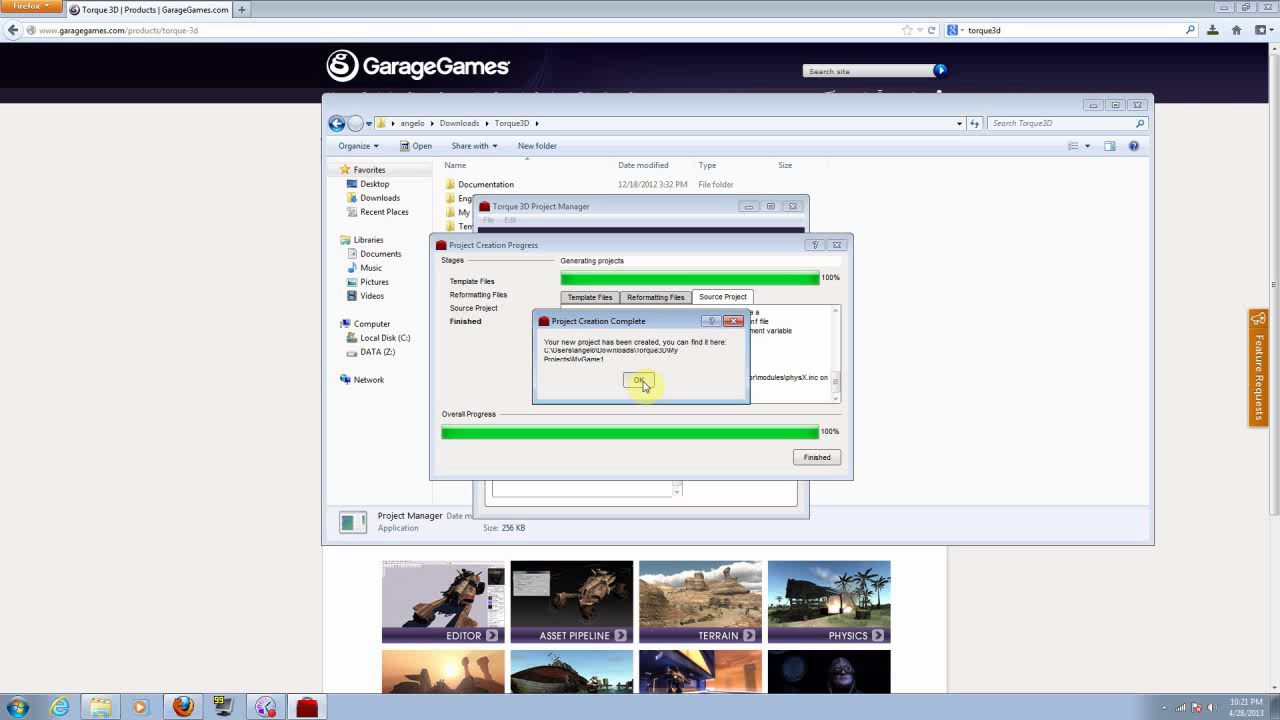
{"action": "left_click", "coordinate": [640, 381]}
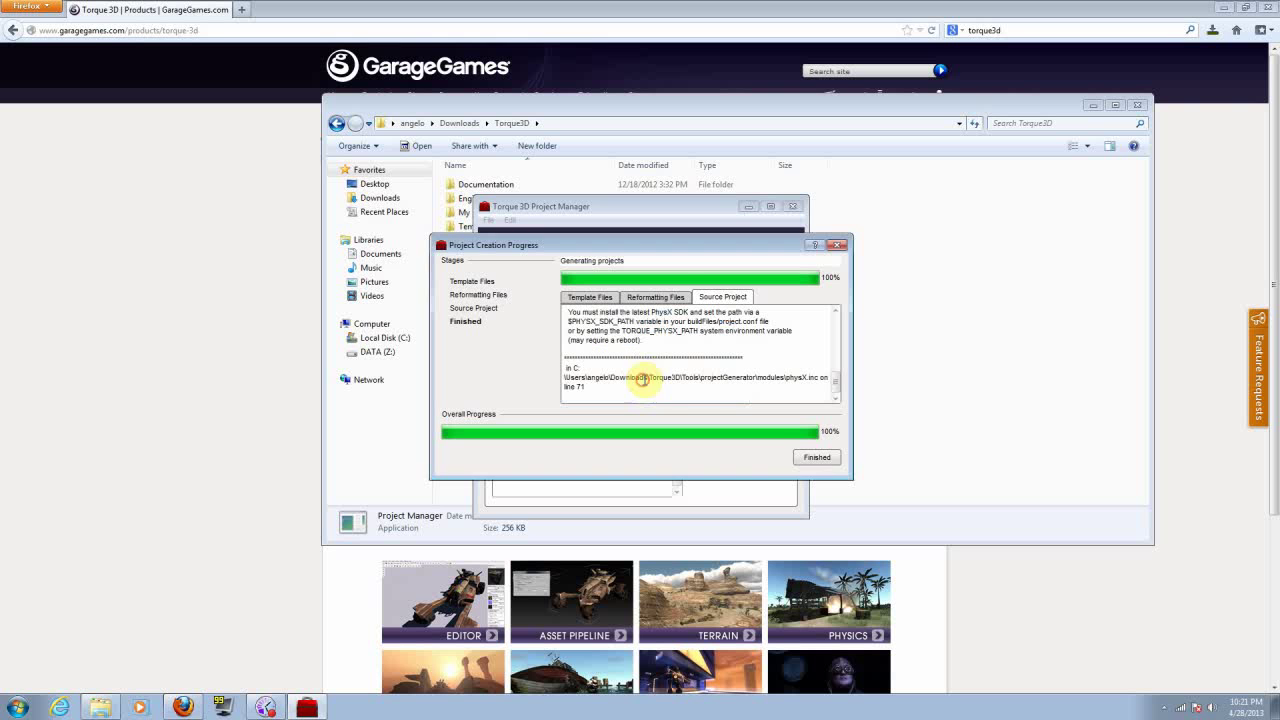
{"action": "left_click", "coordinate": [817, 458]}
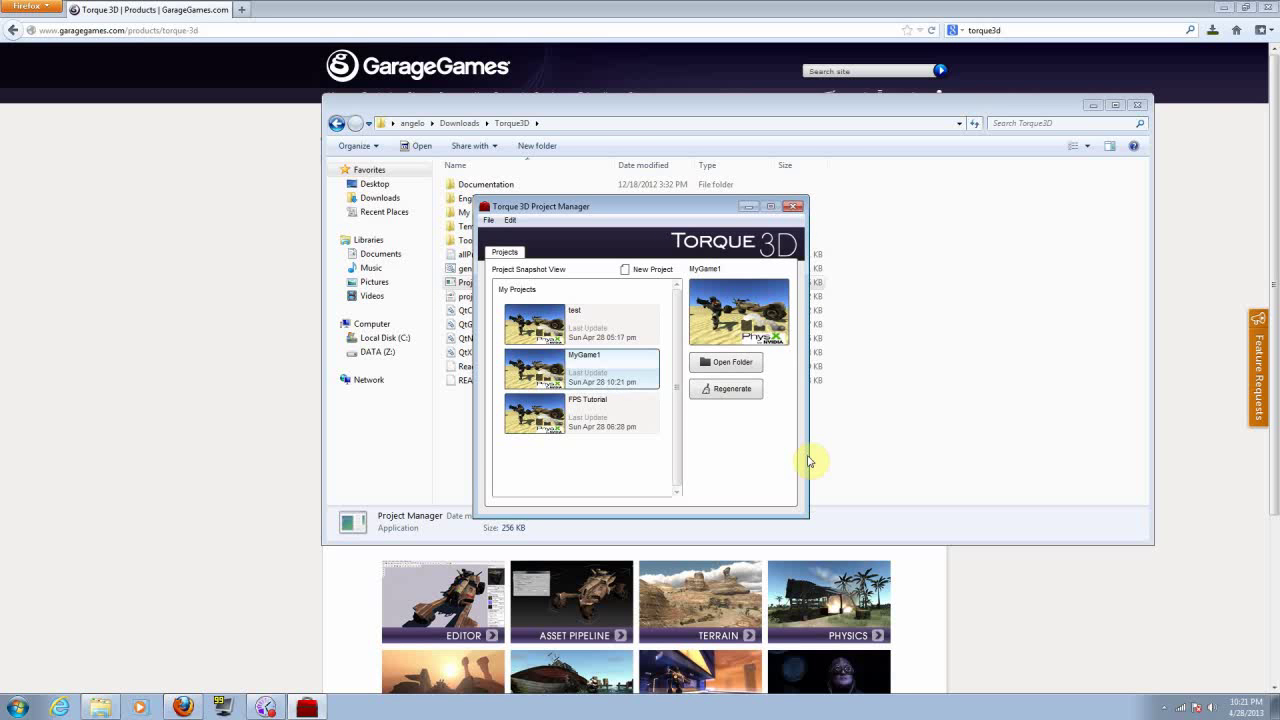
Run the MyGame1 application from the new project's game folder and maximize its window.
{"action": "left_click", "coordinate": [717, 365]}
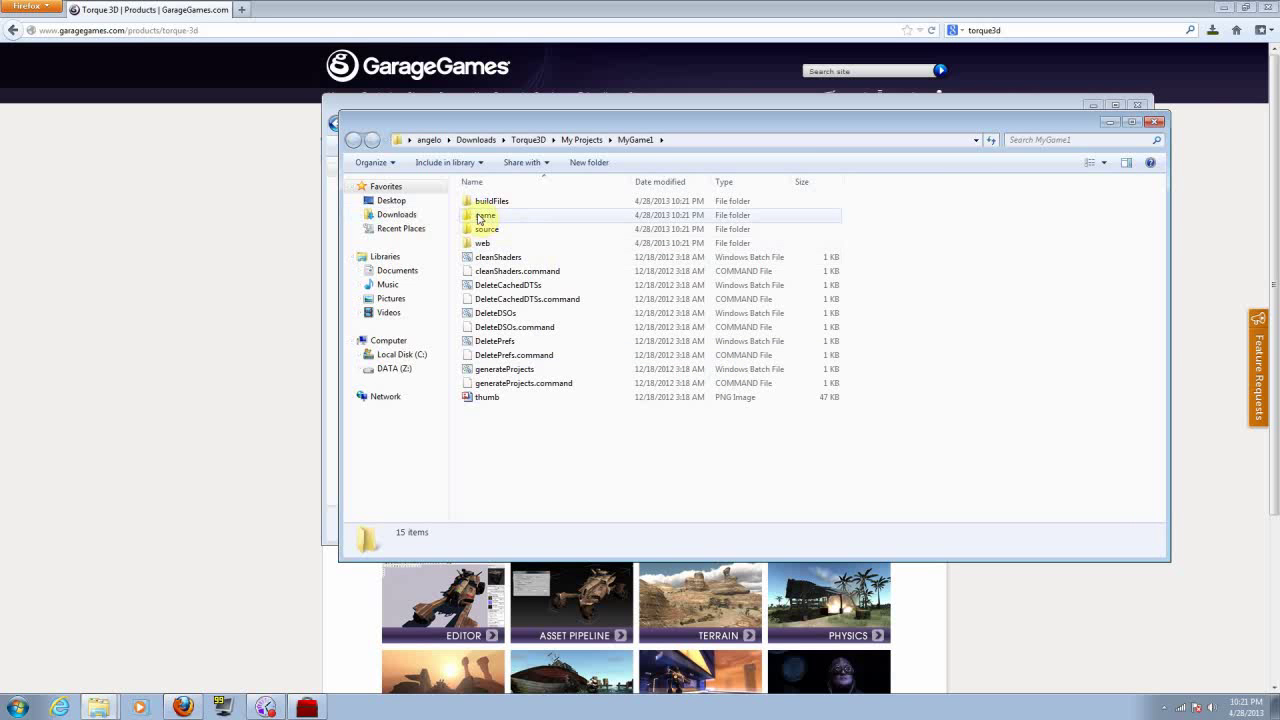
{"action": "double_click", "coordinate": [480, 219]}
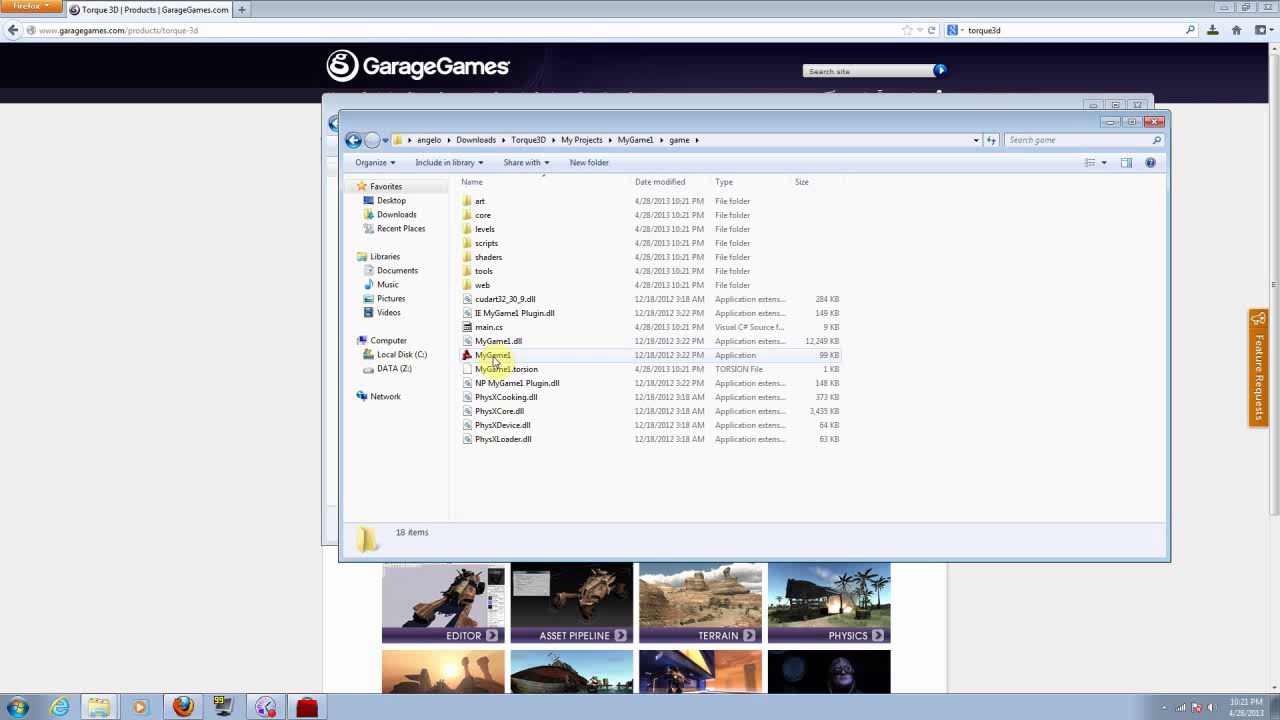
{"action": "double_click", "coordinate": [494, 356]}
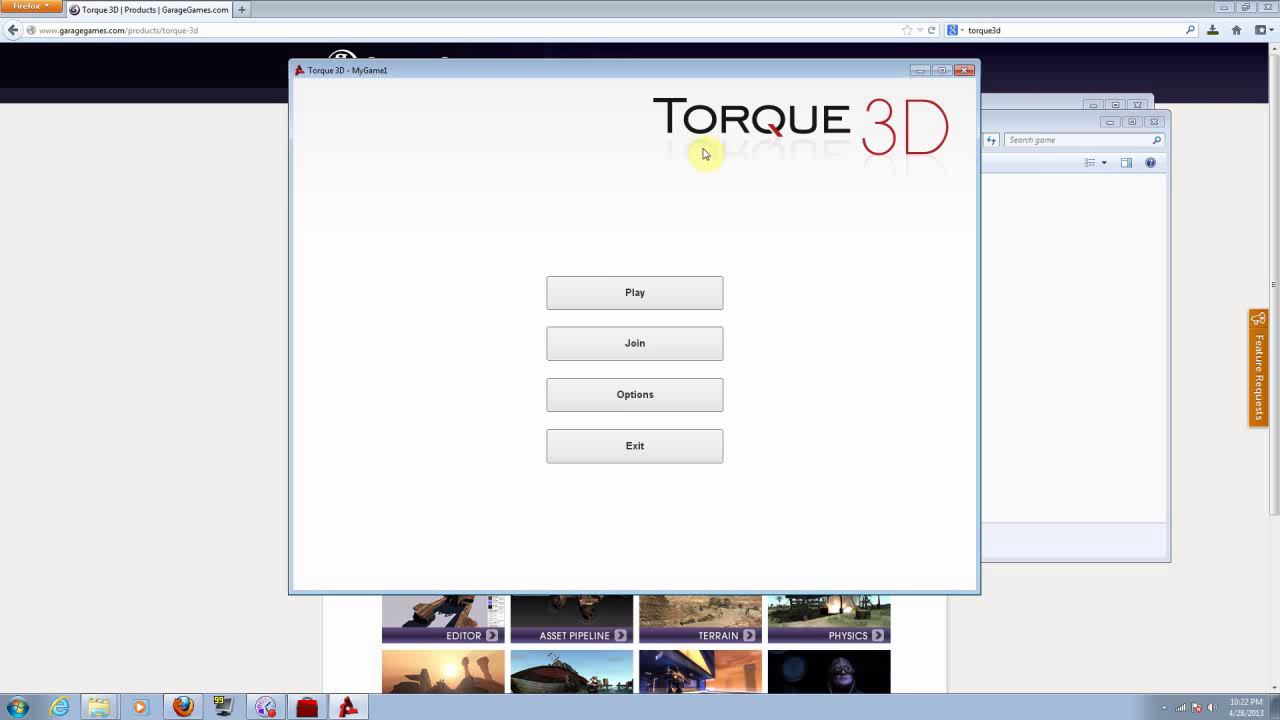
{"action": "left_click", "coordinate": [941, 70]}
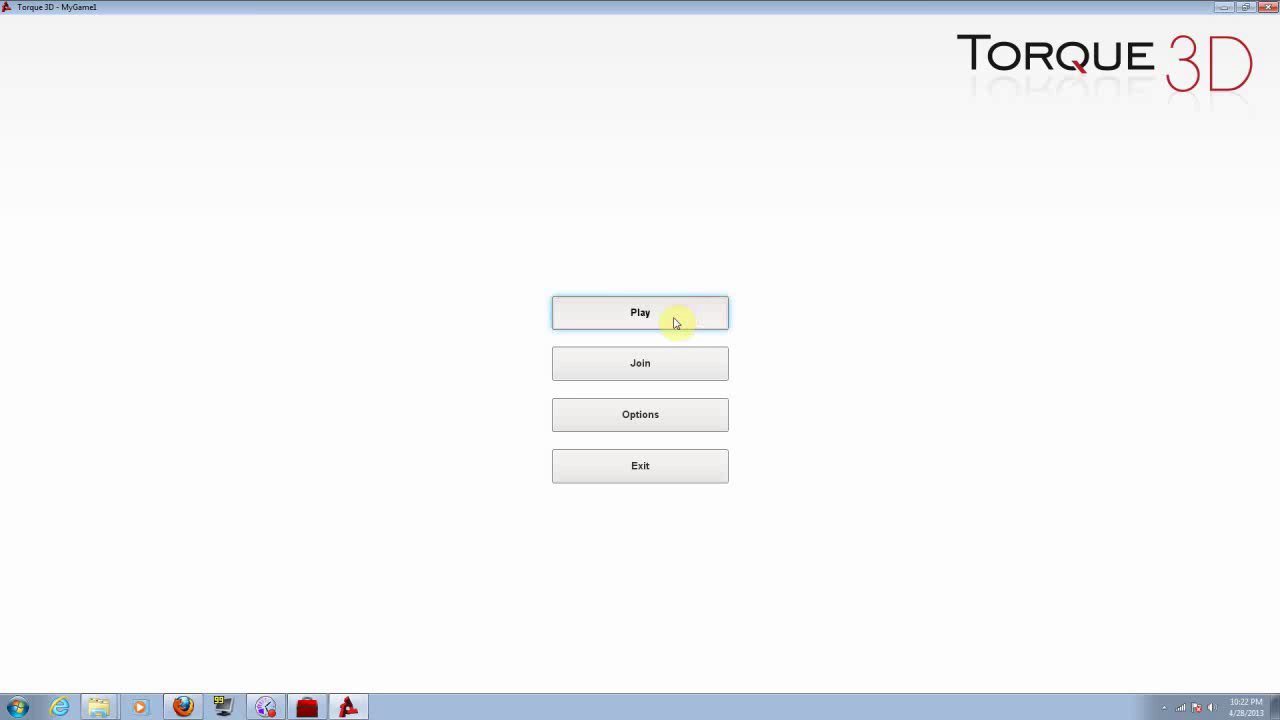
Look at the level selection and the server join dialog, closing each one again.
{"action": "left_click", "coordinate": [675, 323]}
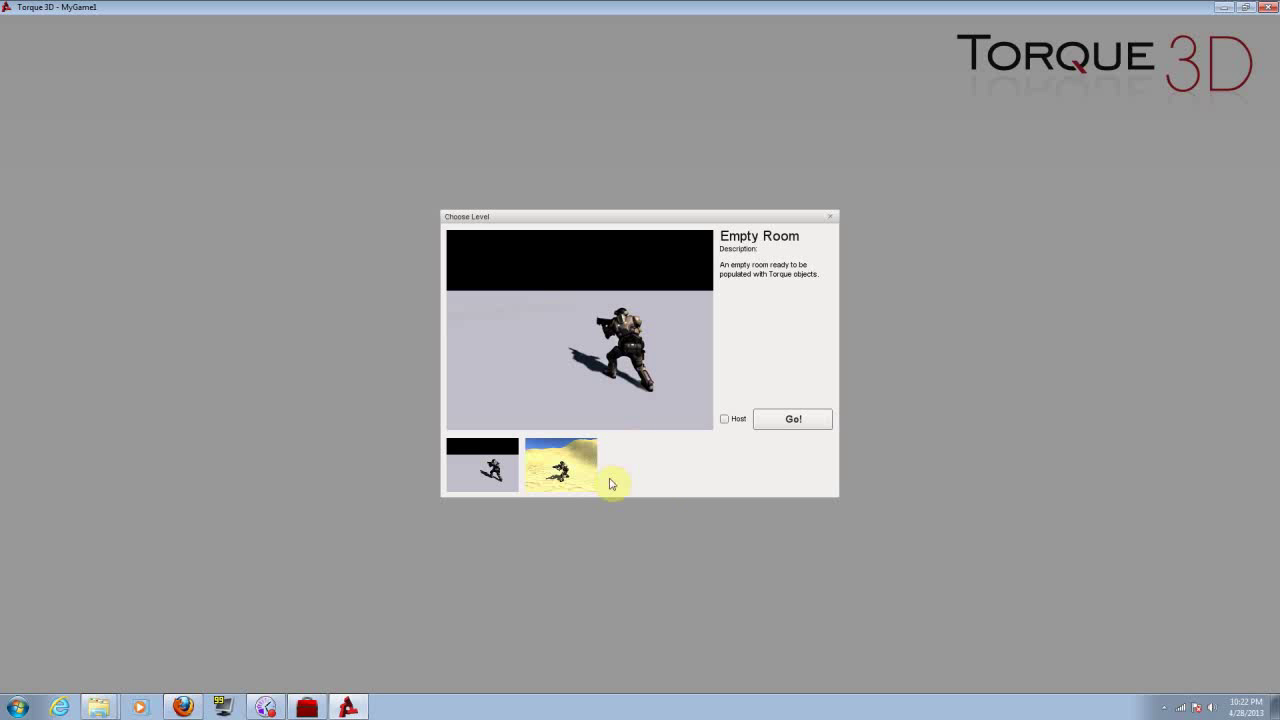
{"action": "left_click", "coordinate": [831, 218]}
{"action": "left_click", "coordinate": [658, 367]}
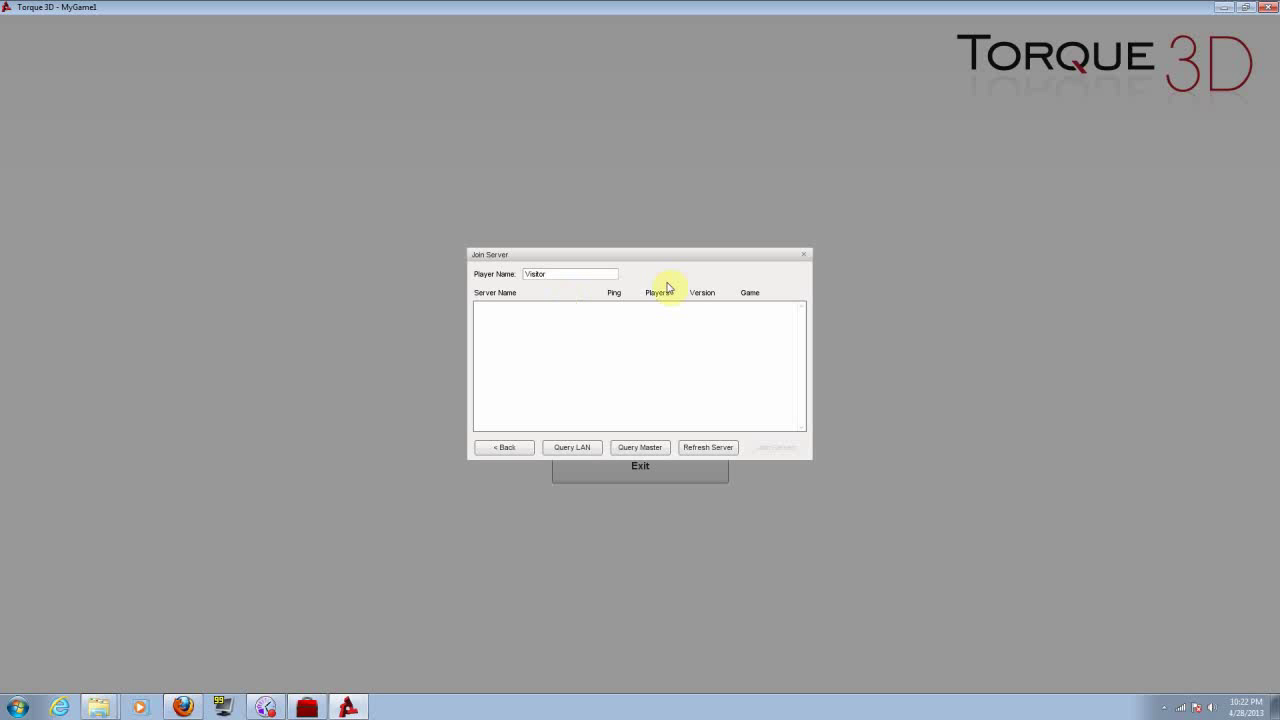
{"action": "left_click", "coordinate": [508, 448]}
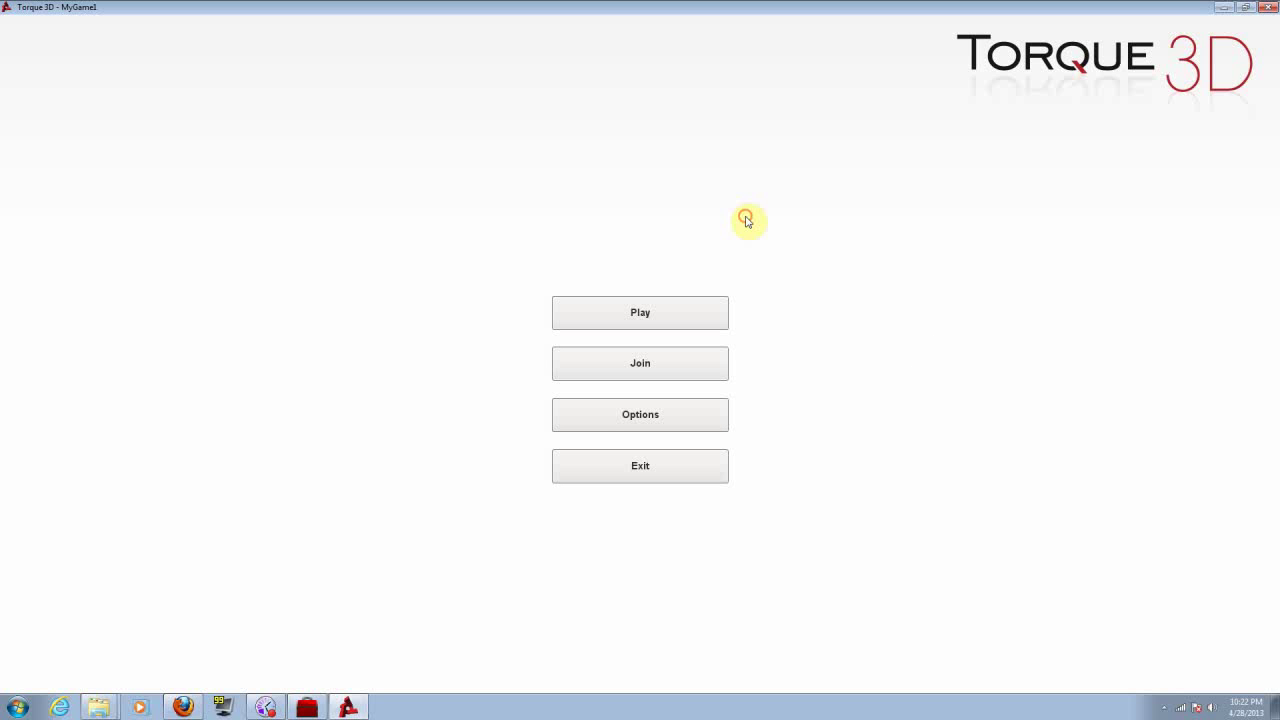
In the graphics options, choose 1920 x 1080 (16:9) resolution, High mesh, texture and lighting quality, and 16X anisotropic filtering.
{"action": "left_click", "coordinate": [722, 420]}
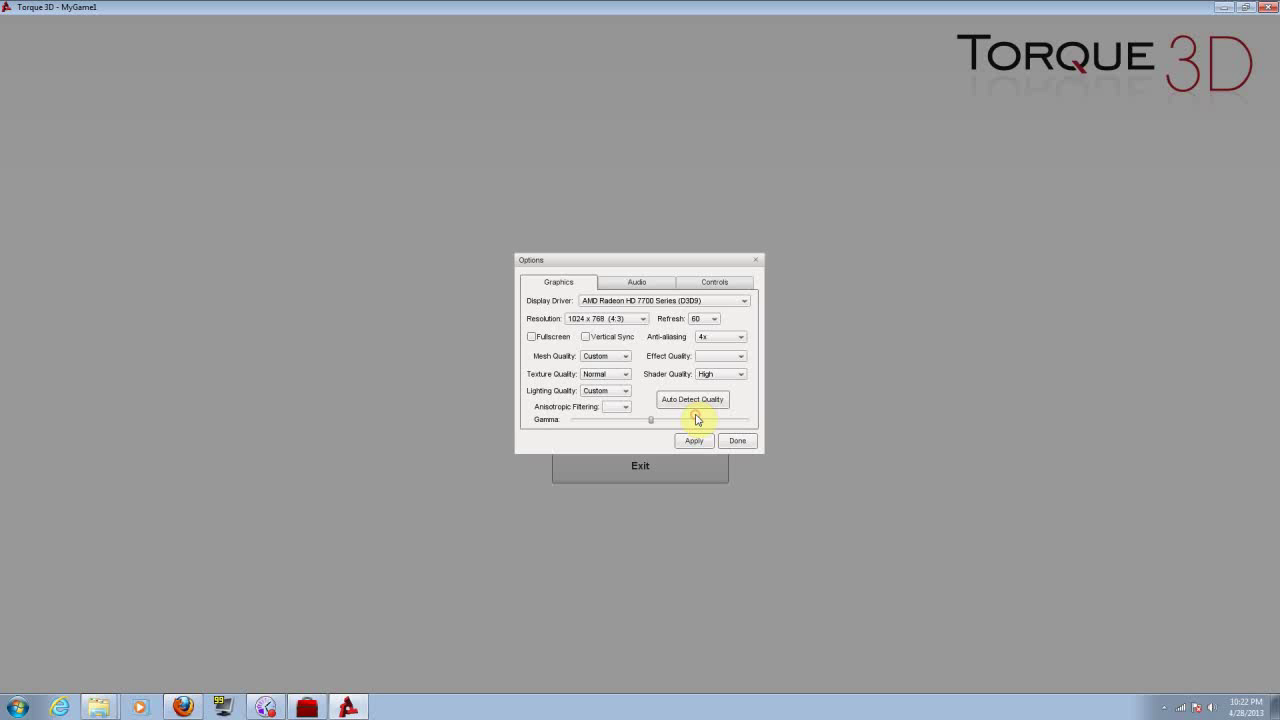
{"action": "left_click", "coordinate": [594, 321]}
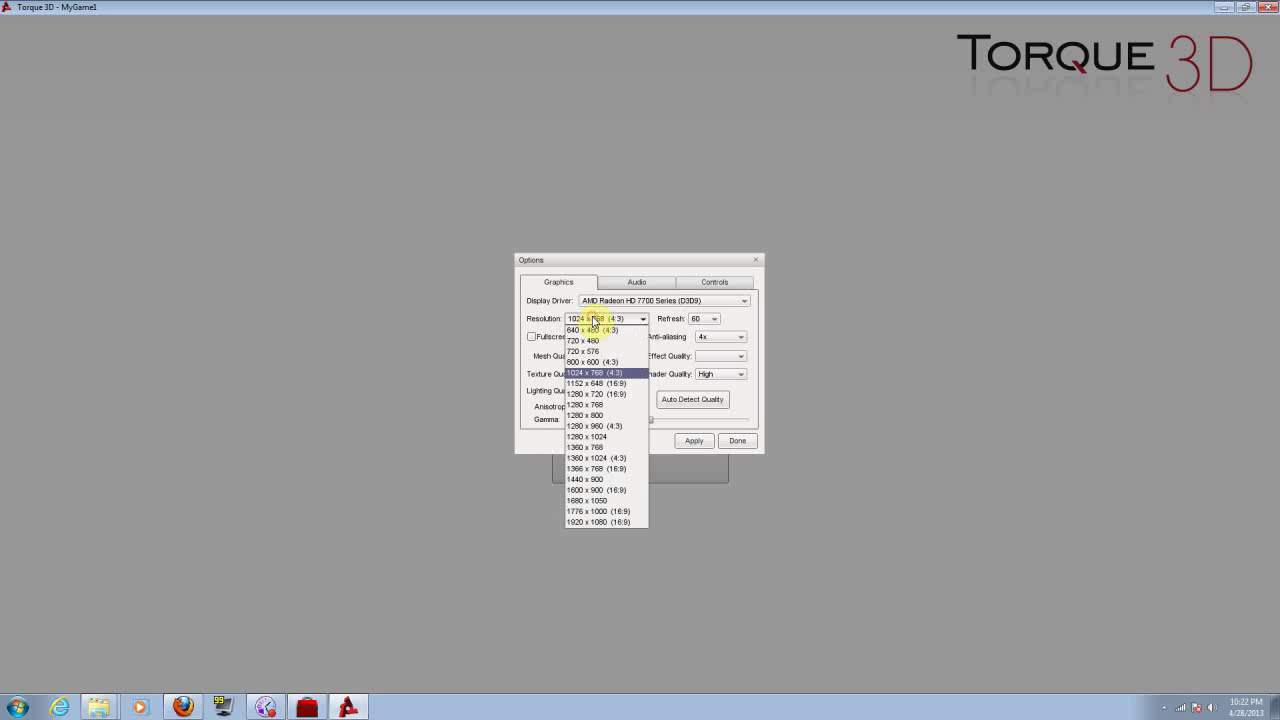
{"action": "left_click", "coordinate": [589, 523]}
{"action": "left_click", "coordinate": [591, 358]}
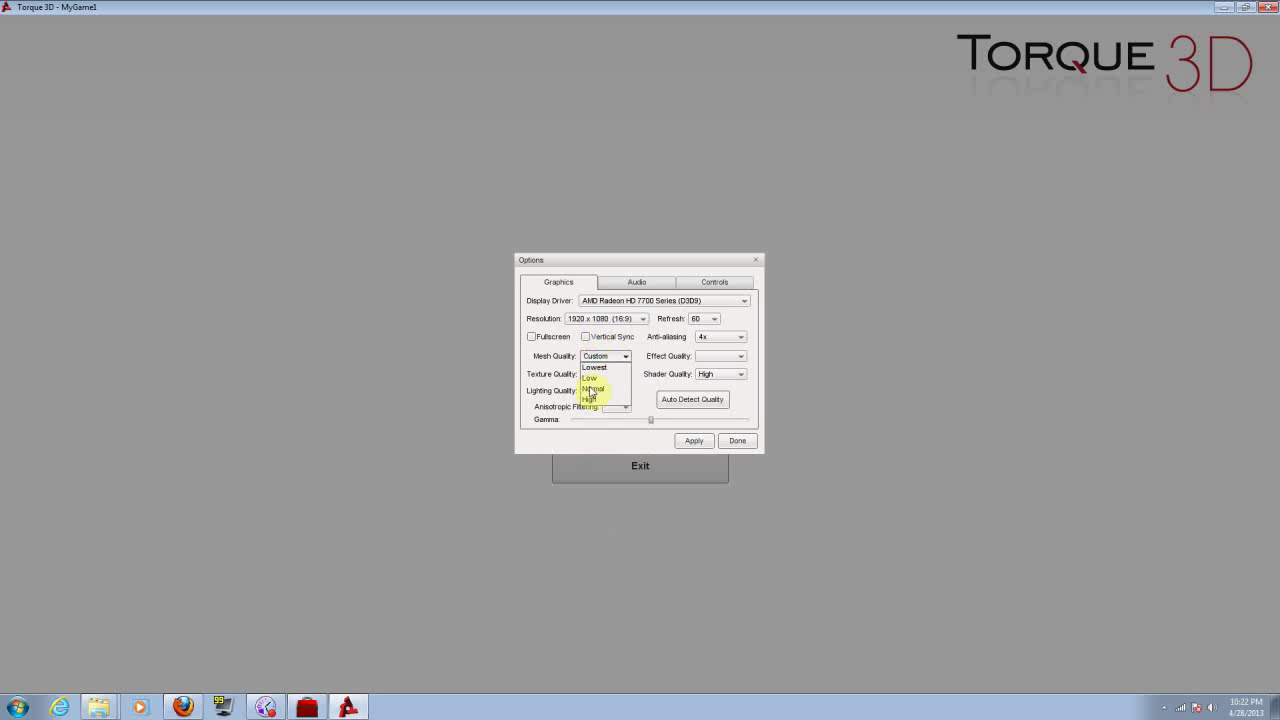
{"action": "left_click", "coordinate": [589, 400]}
{"action": "left_click", "coordinate": [597, 376]}
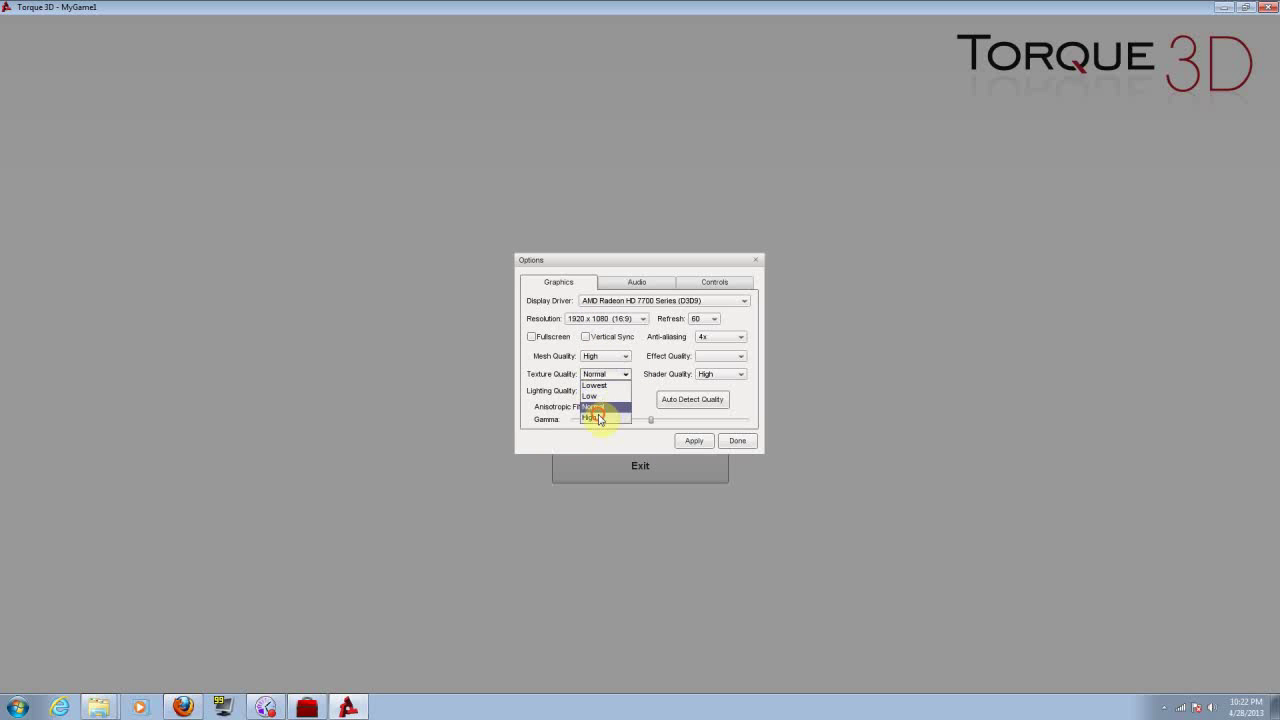
{"action": "left_click", "coordinate": [600, 416]}
{"action": "left_click", "coordinate": [599, 388]}
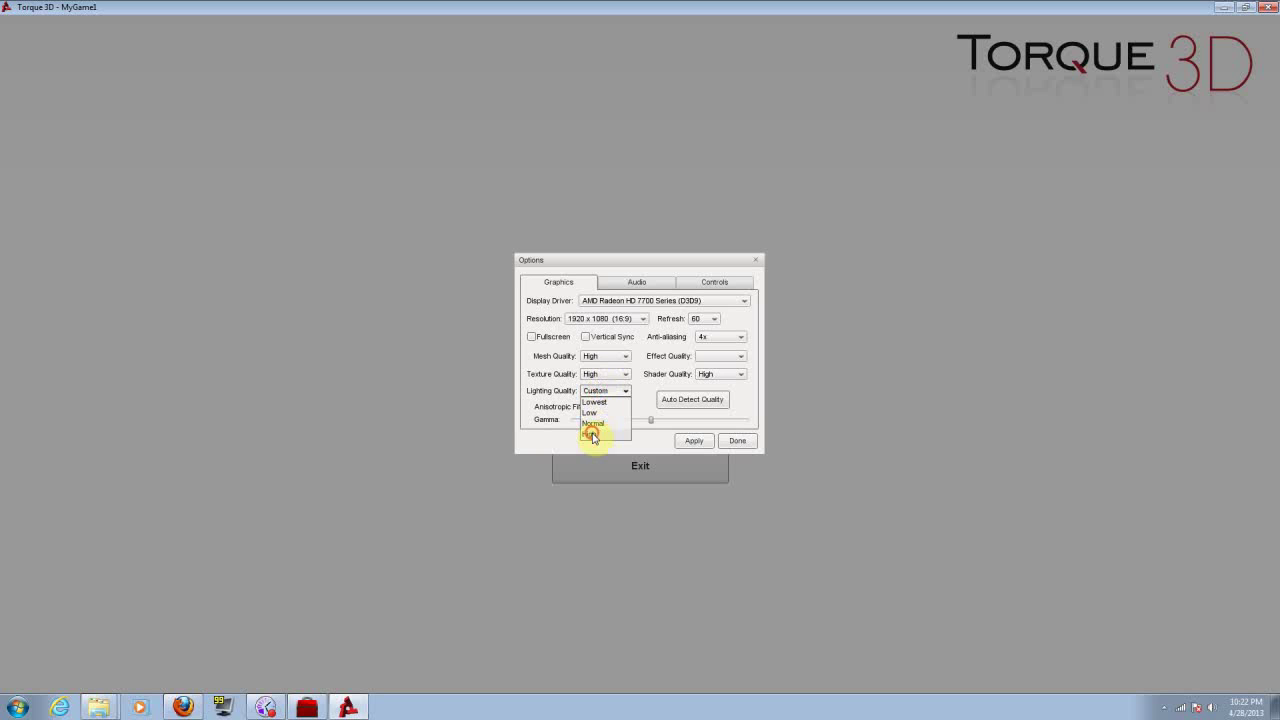
{"action": "left_click", "coordinate": [587, 428]}
{"action": "left_click", "coordinate": [609, 406]}
{"action": "left_click", "coordinate": [609, 449]}
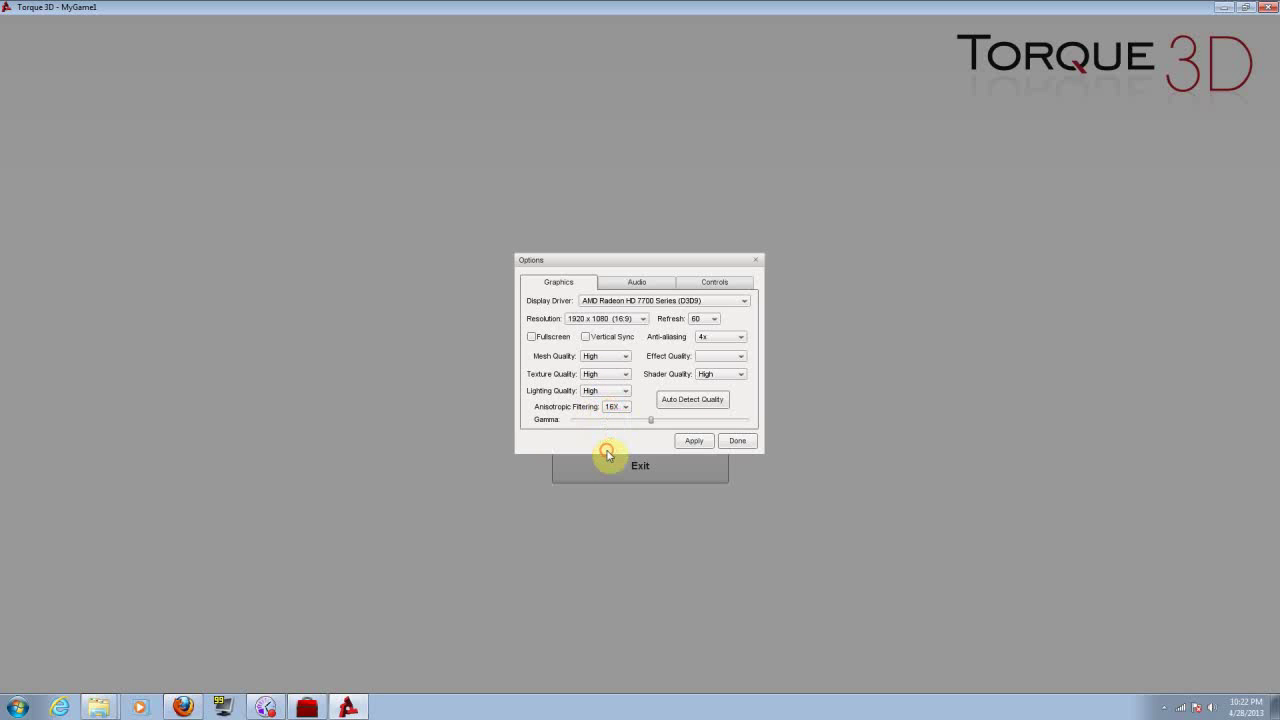
Check the effect quality, shader quality and anti-aliasing choices, then apply the graphics options and close them.
{"action": "left_click", "coordinate": [737, 356]}
{"action": "left_click", "coordinate": [763, 347]}
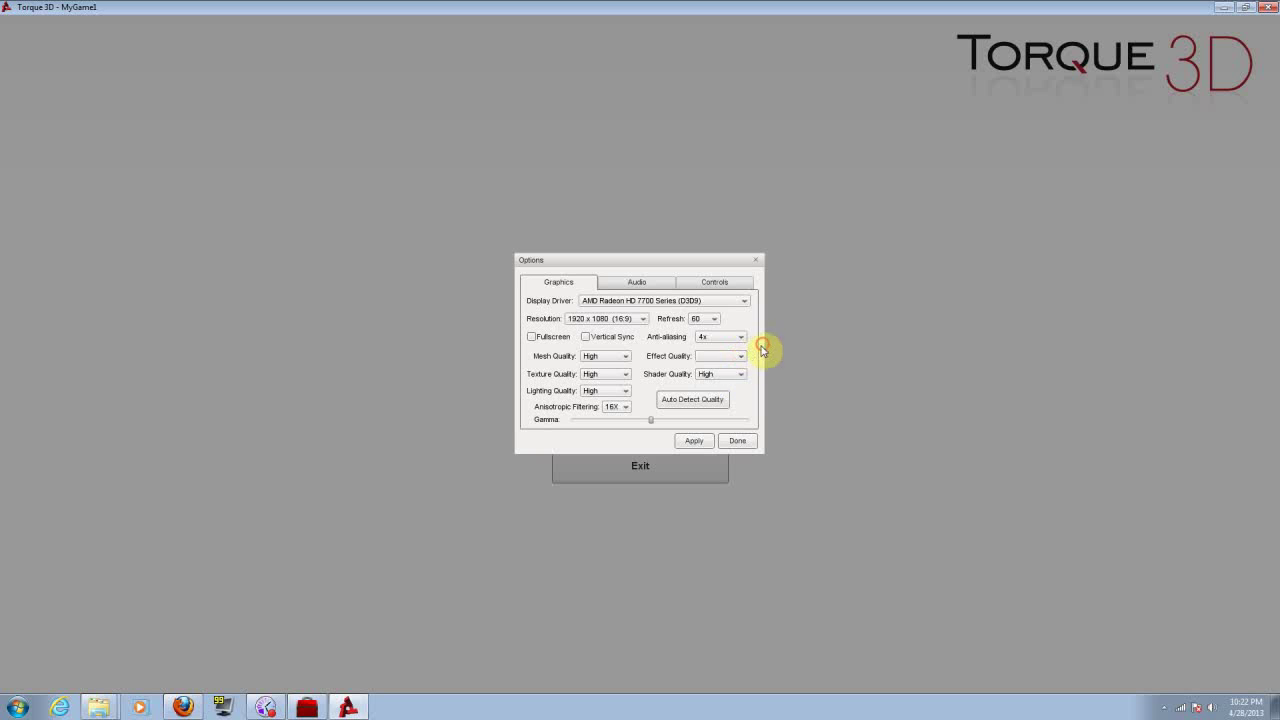
{"action": "left_click", "coordinate": [737, 373]}
{"action": "left_click", "coordinate": [757, 367]}
{"action": "left_click", "coordinate": [736, 336]}
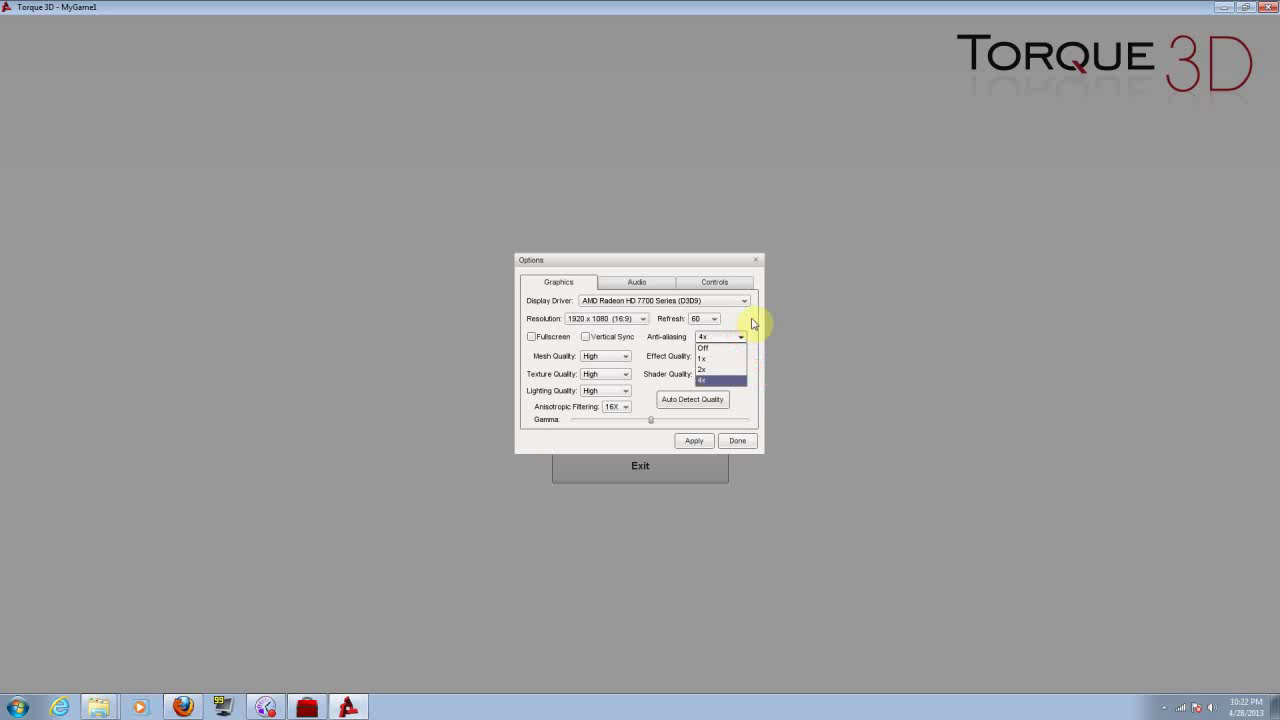
{"action": "left_click", "coordinate": [754, 321]}
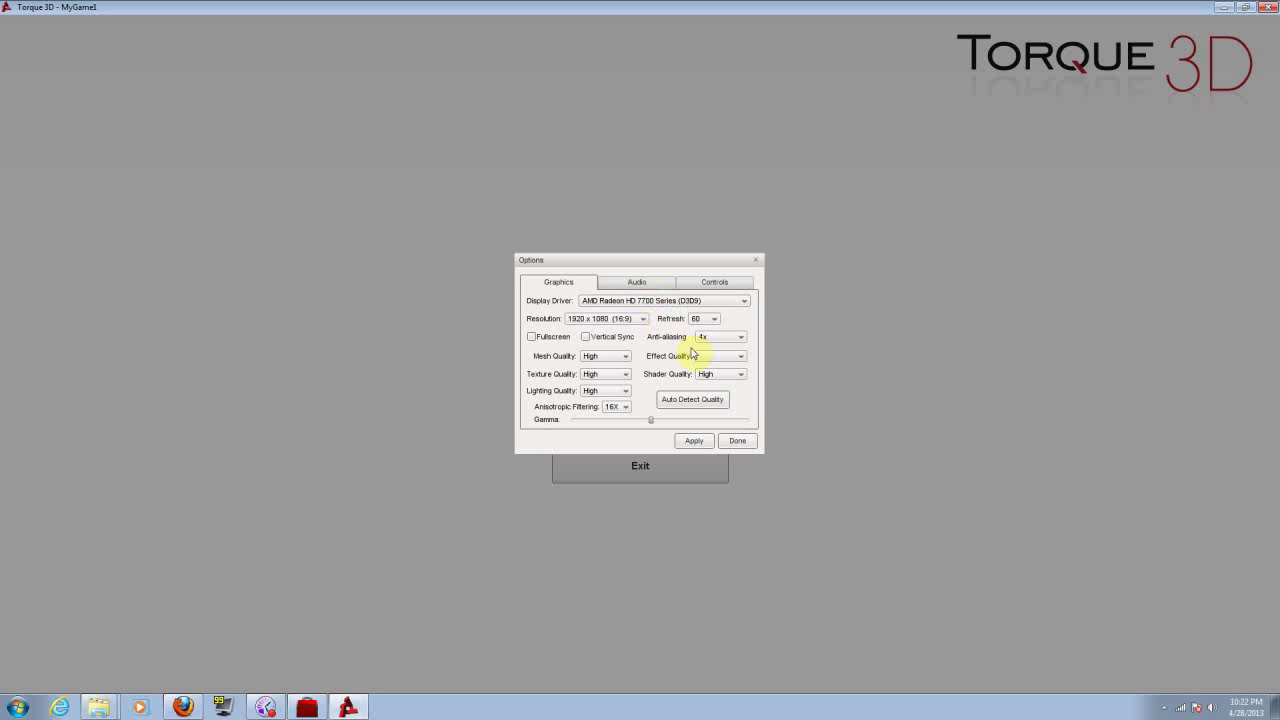
{"action": "left_click", "coordinate": [697, 442]}
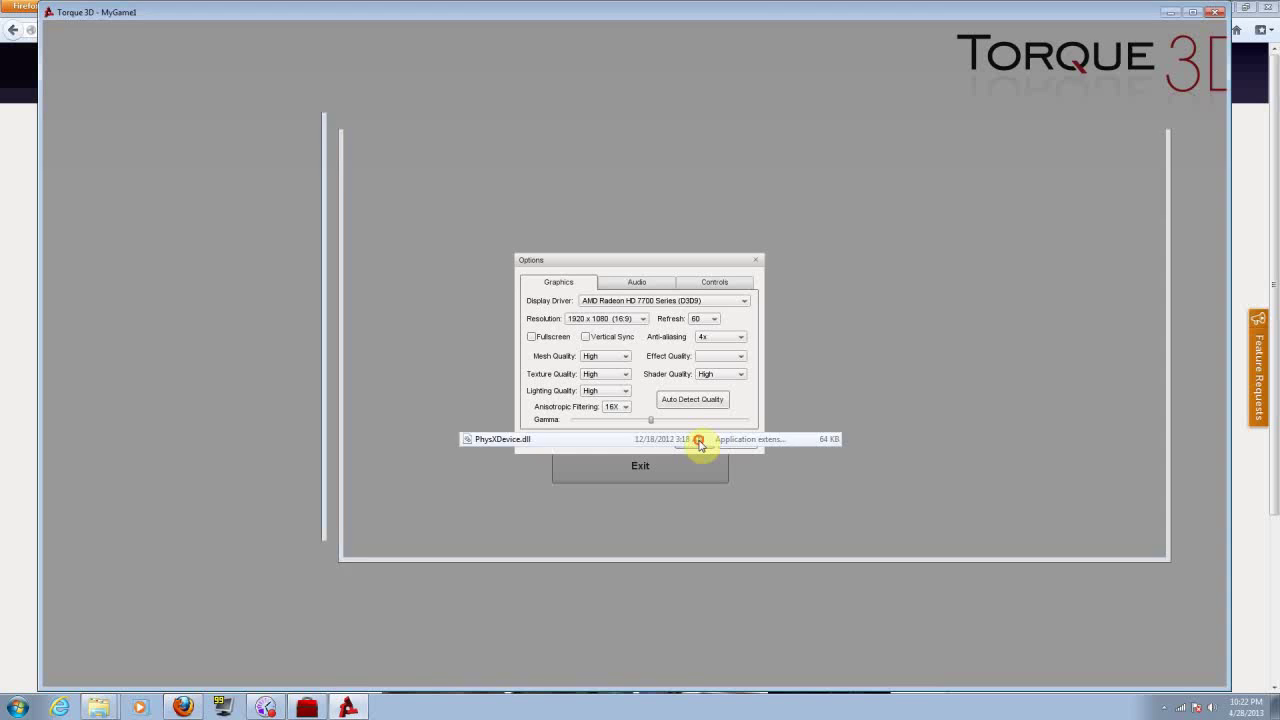
{"action": "left_click", "coordinate": [730, 440]}
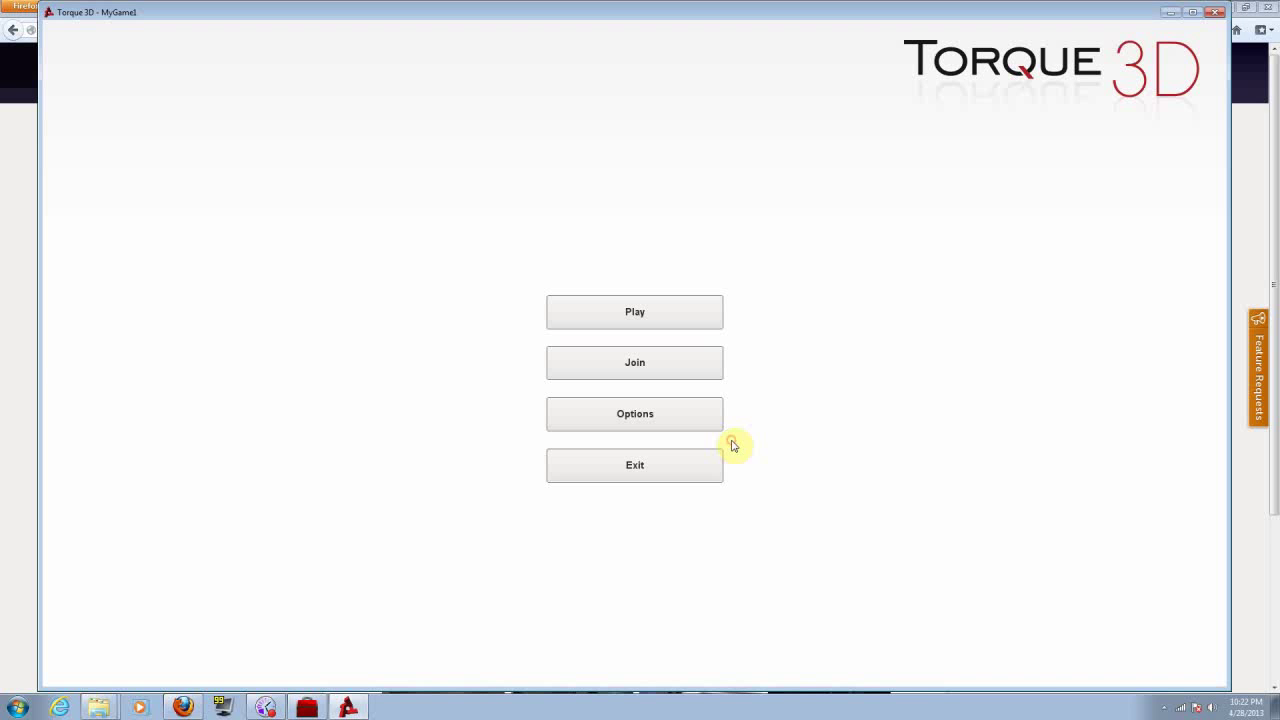
Maximize the game window, enable hosting and start the Empty Room level.
{"action": "left_click", "coordinate": [1192, 13]}
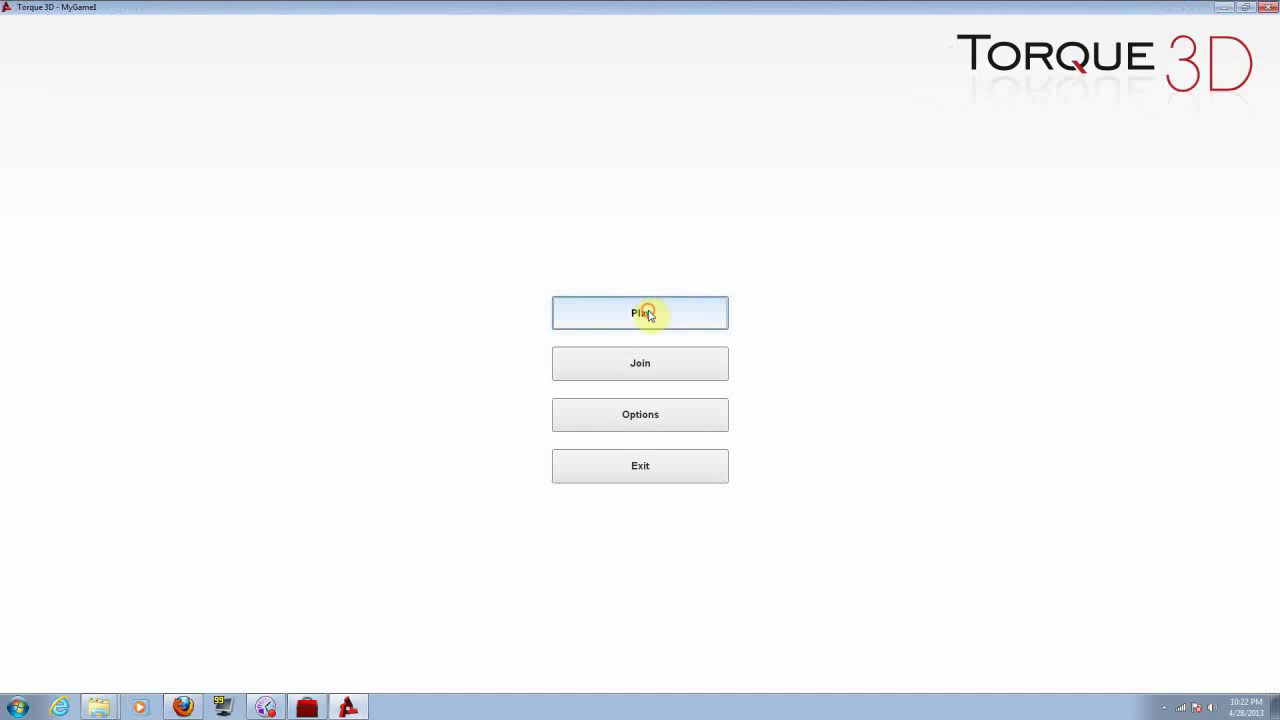
{"action": "left_click", "coordinate": [648, 314]}
{"action": "left_click", "coordinate": [726, 420]}
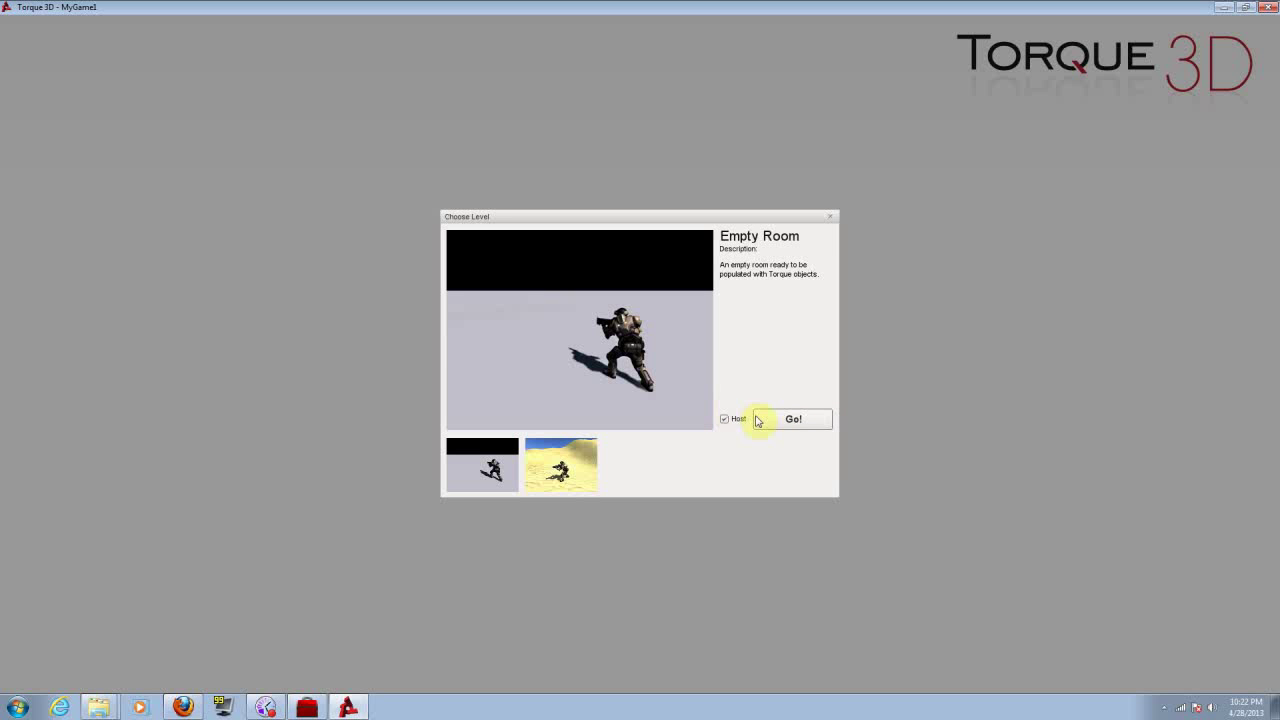
{"action": "left_click", "coordinate": [792, 420]}
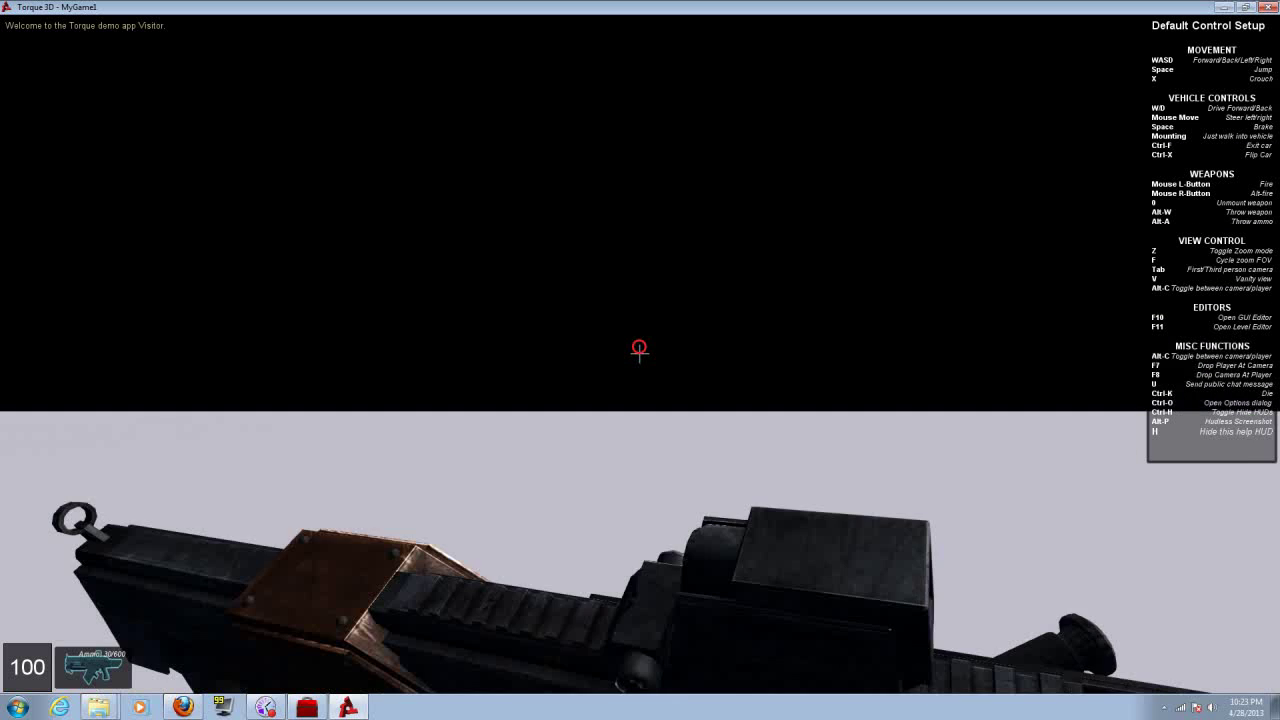
Fire the rifle, reload it, and fire the Lurker Grenade Launcher.
{"action": "left_click", "coordinate": [640, 353]}
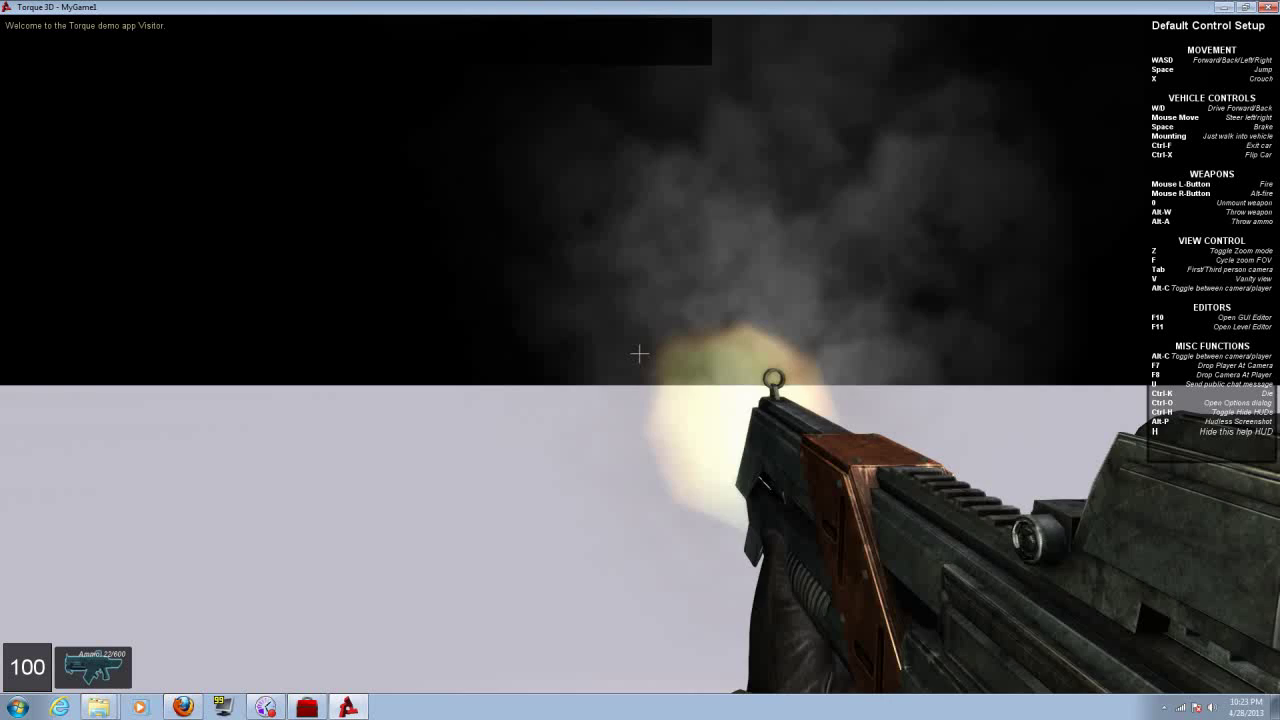
{"action": "key", "text": "r"}
{"action": "key", "text": "3"}
{"action": "left_click", "coordinate": [640, 353]}
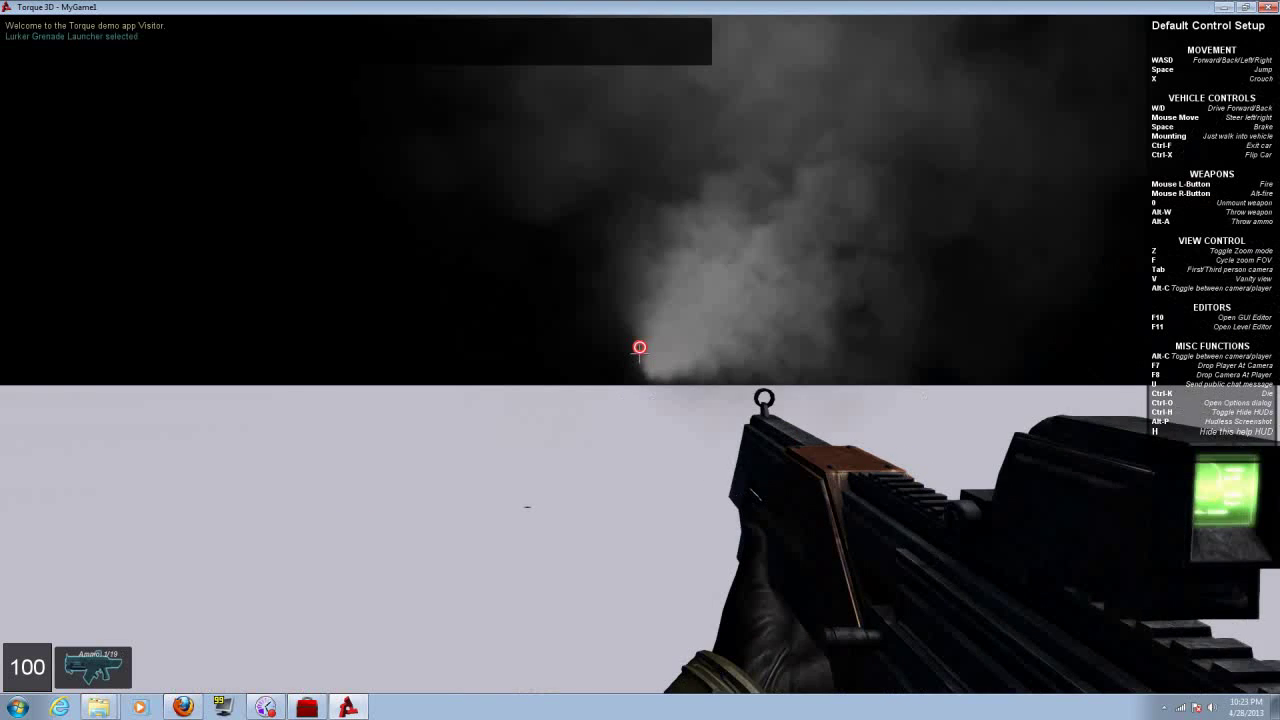
Throw a Proximity Mine and place a Deployable Turret on the ground ahead.
{"action": "key", "text": "4"}
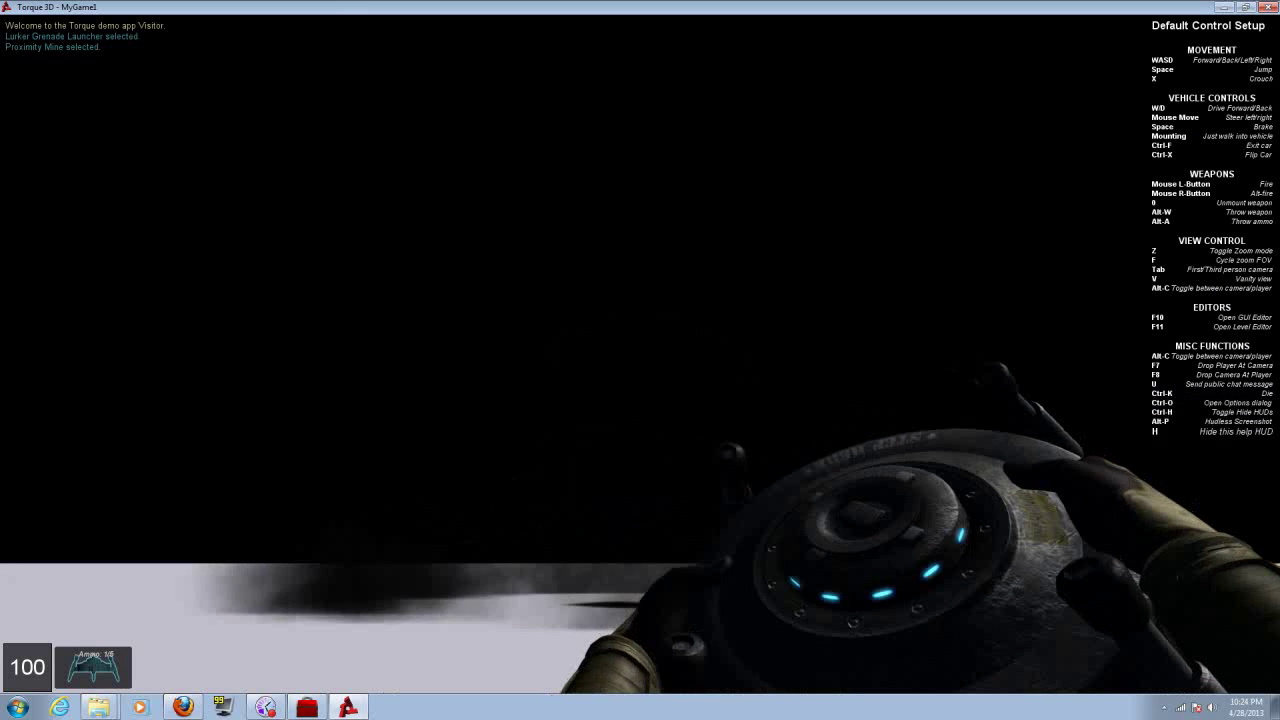
{"action": "left_click", "coordinate": [640, 346]}
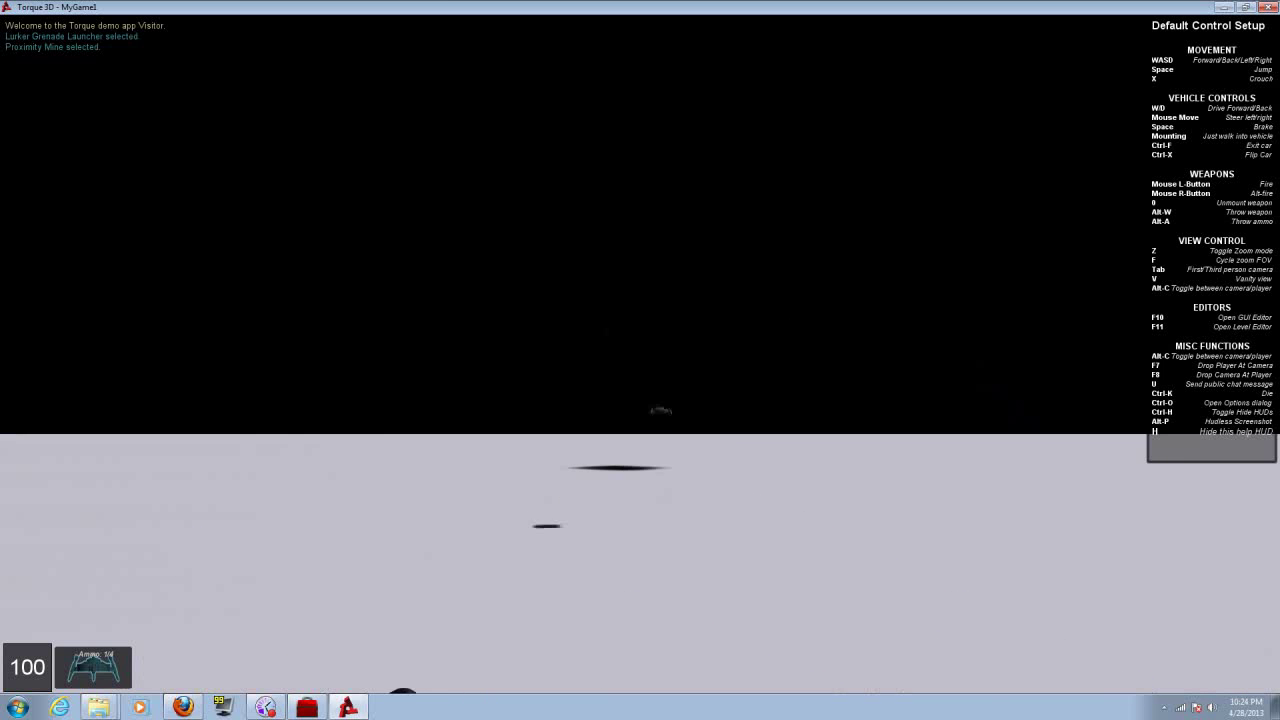
{"action": "key", "text": "5"}
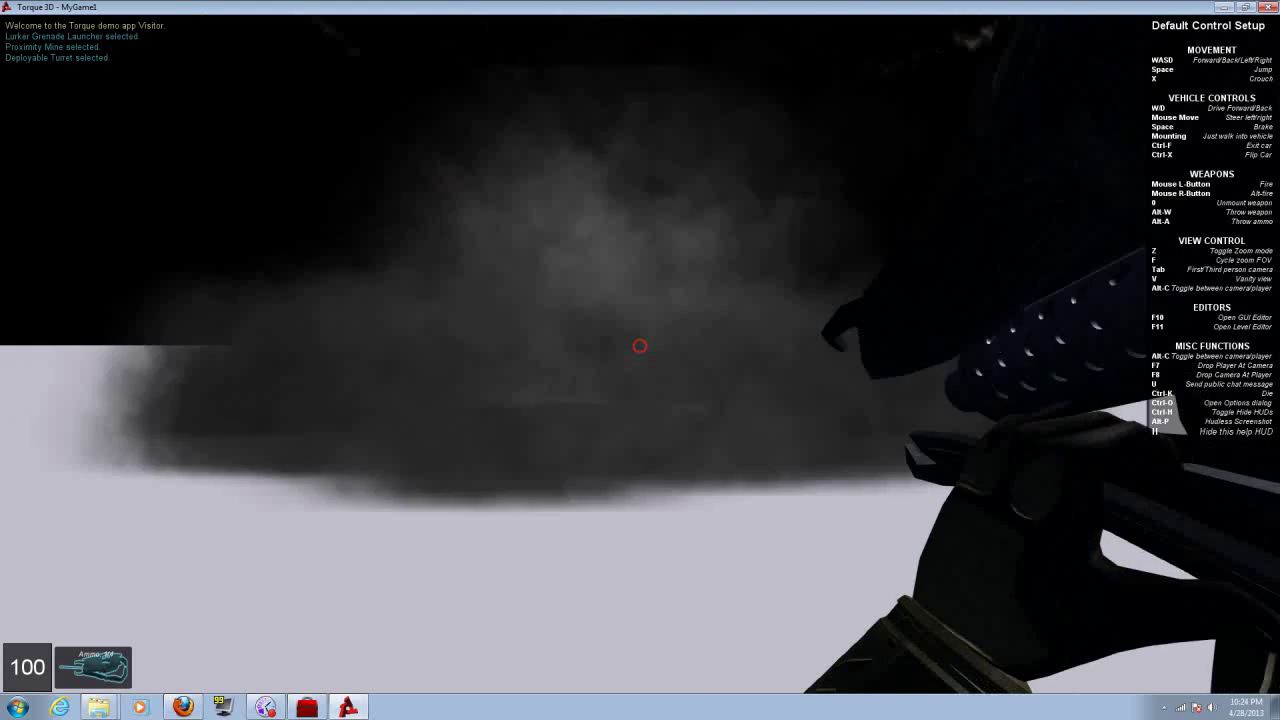
{"action": "left_click", "coordinate": [640, 360]}
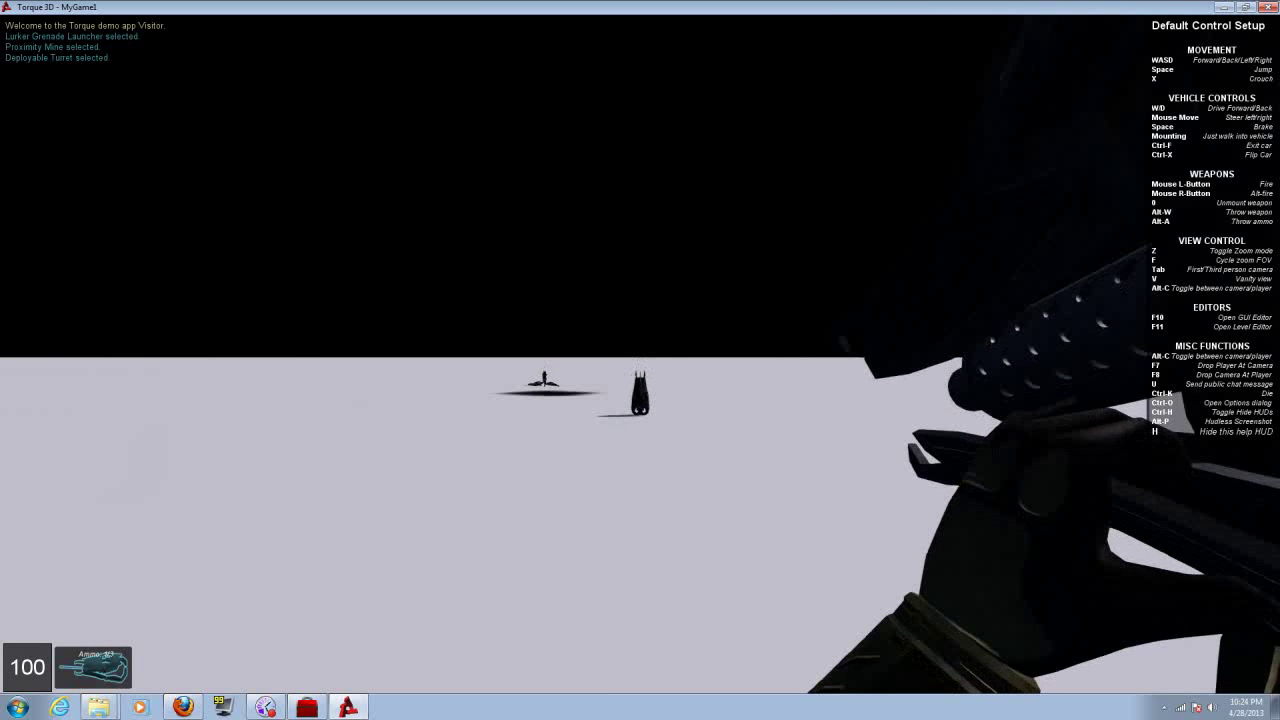
Walk up to the deployed turret, switch to the Ryder pistol and fire it while moving around the turret.
{"action": "key", "text": "w"}
{"action": "scroll", "coordinate": [640, 354], "scroll_direction": "up", "scroll_amount": 4}
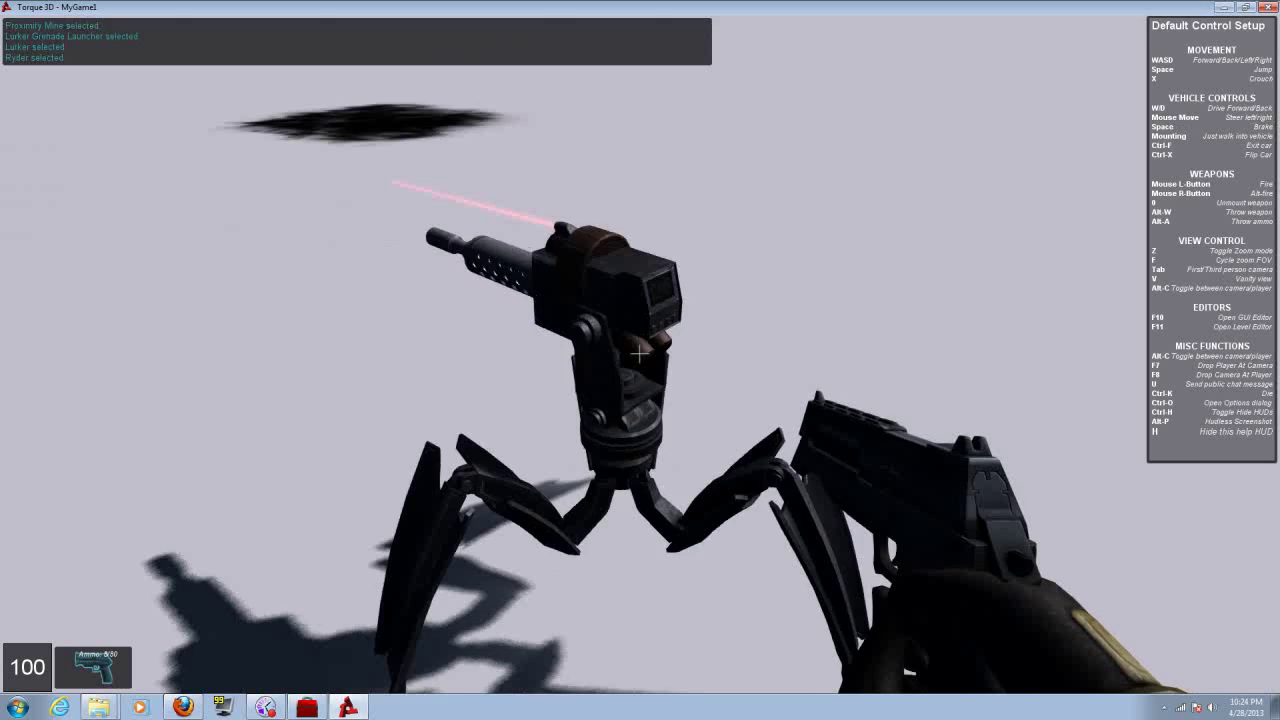
{"action": "left_click", "coordinate": [640, 354]}
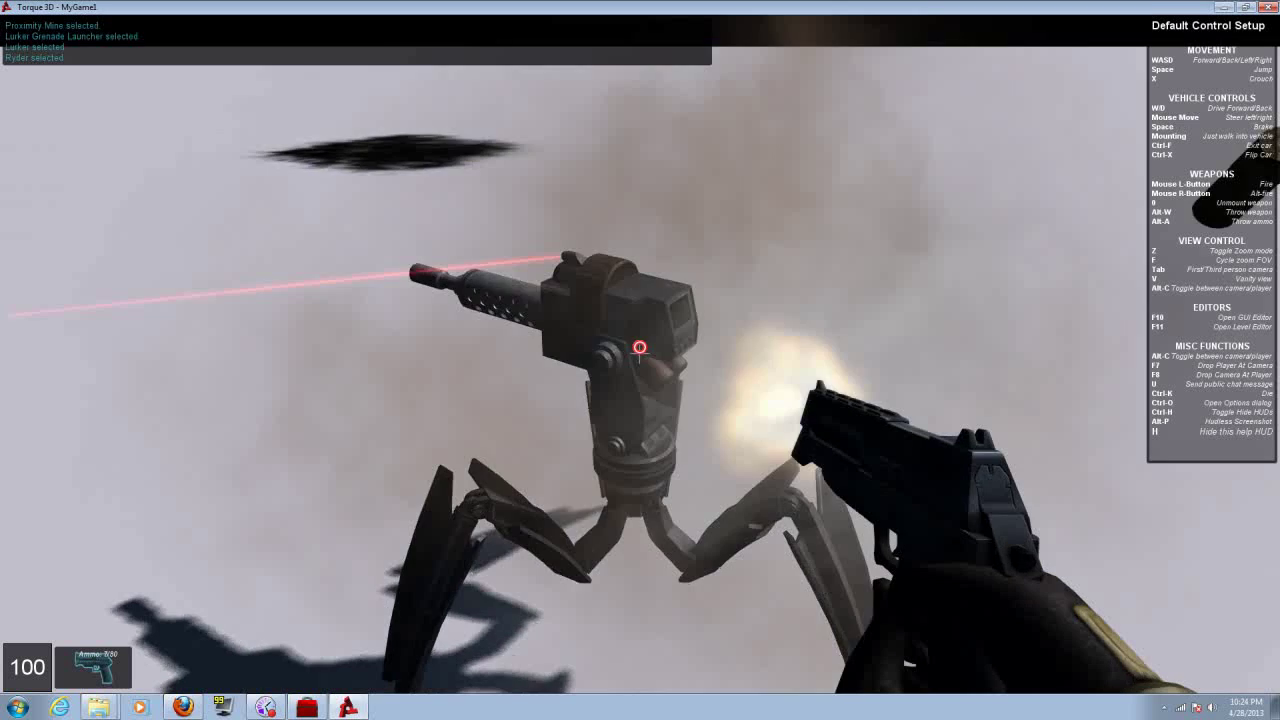
{"action": "left_click", "coordinate": [640, 354]}
{"action": "key", "text": "a"}
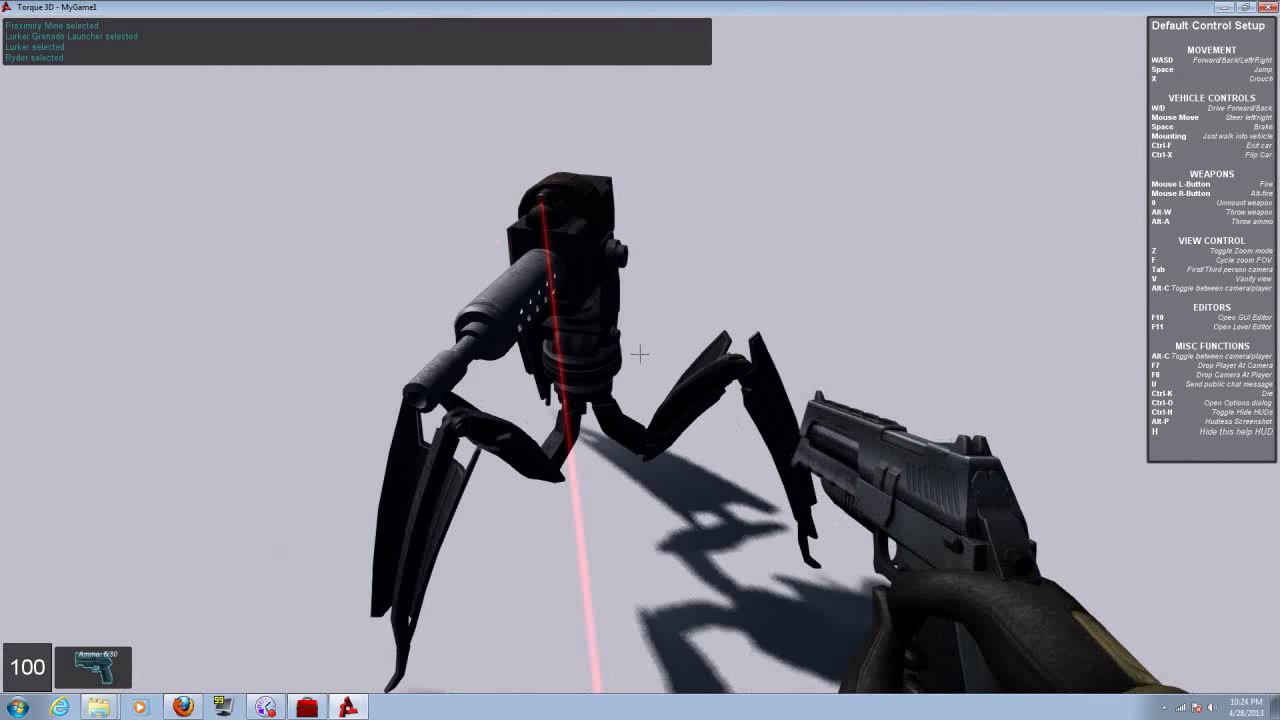
{"action": "key", "text": "d"}
{"action": "key", "text": "s"}
{"action": "left_click", "coordinate": [640, 354]}
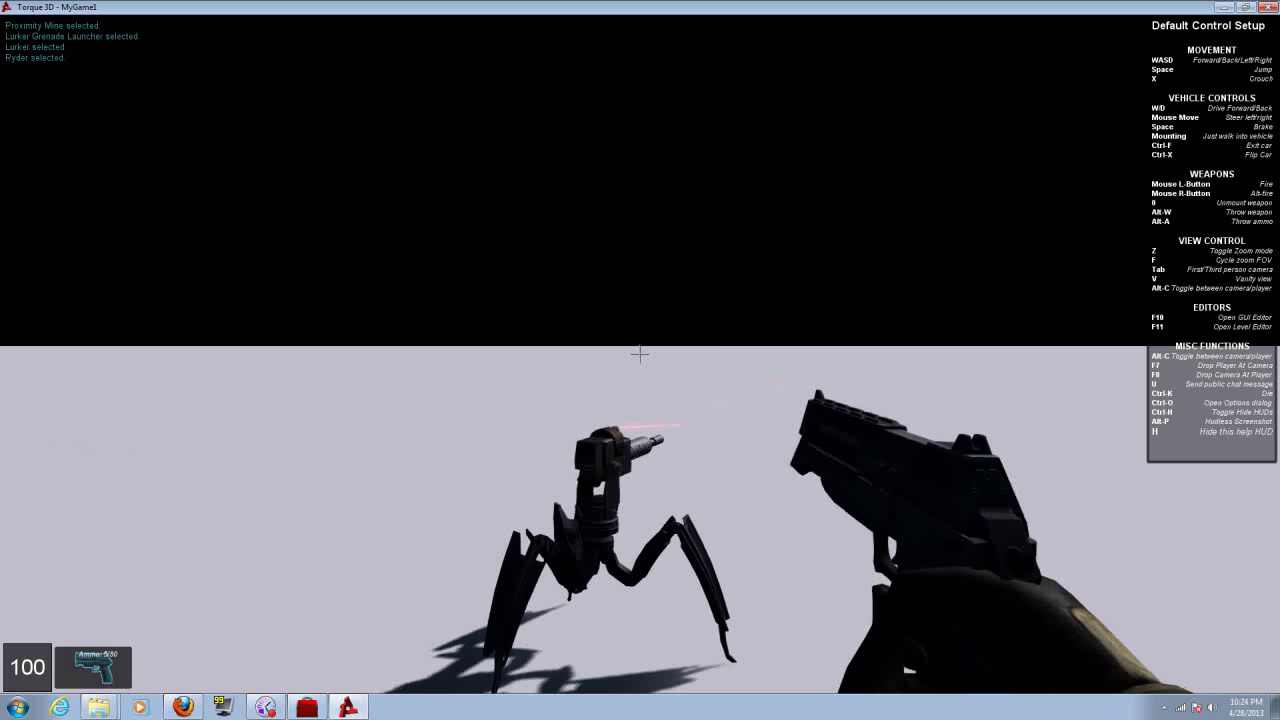
Open the Level Editor and move the Scene Tree and Inspector out to the edge of the viewport.
{"action": "key", "text": "F11"}
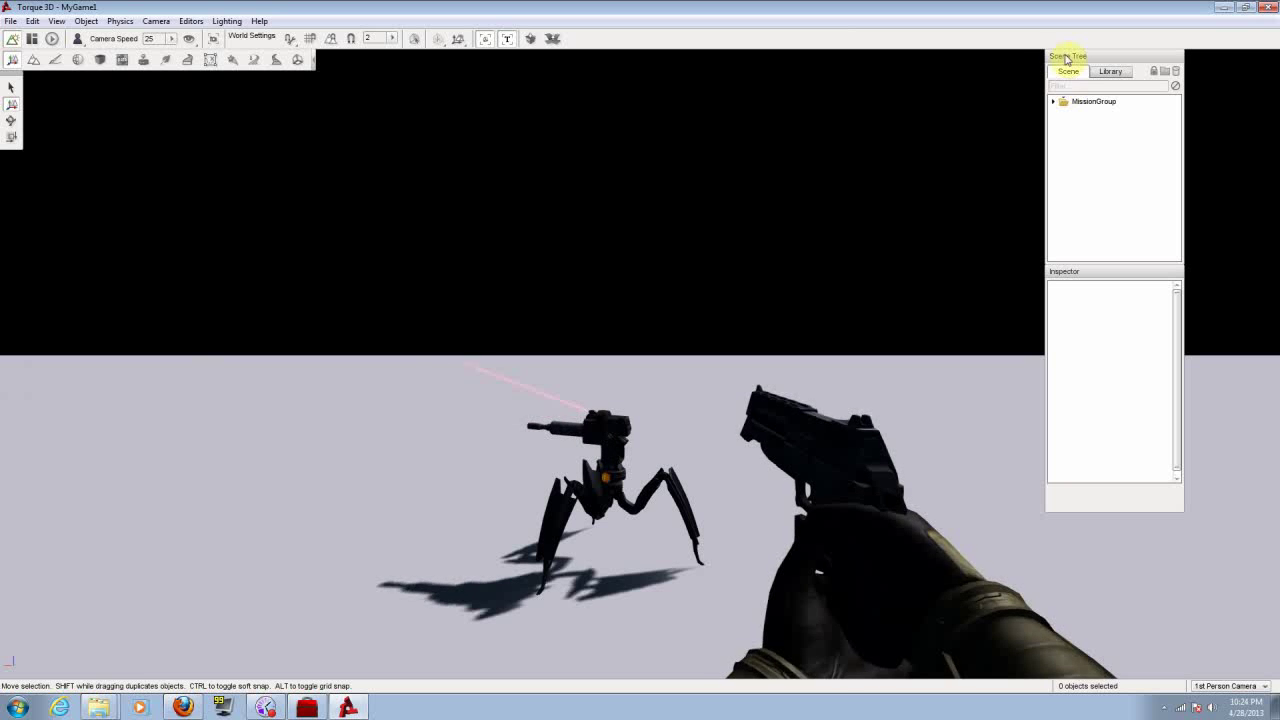
{"action": "left_click_drag", "start_coordinate": [1071, 64], "coordinate": [1155, 67]}
{"action": "mouse_move", "coordinate": [787, 272]}
{"action": "right_mouse_down"}
{"action": "mouse_move", "coordinate": [840, 292]}
{"action": "mouse_move", "coordinate": [802, 278]}
{"action": "right_mouse_up"}
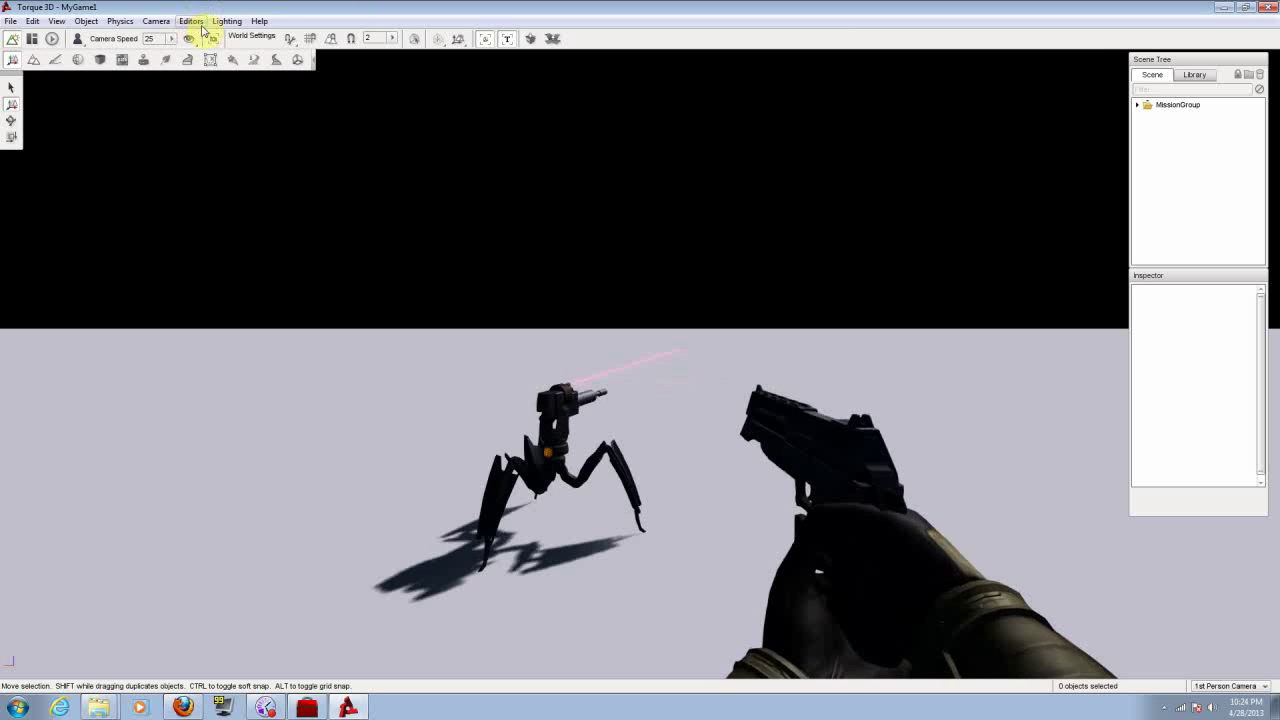
Set the physics simulation speed to 100% and run a Full Relight of the level.
{"action": "left_click", "coordinate": [117, 21]}
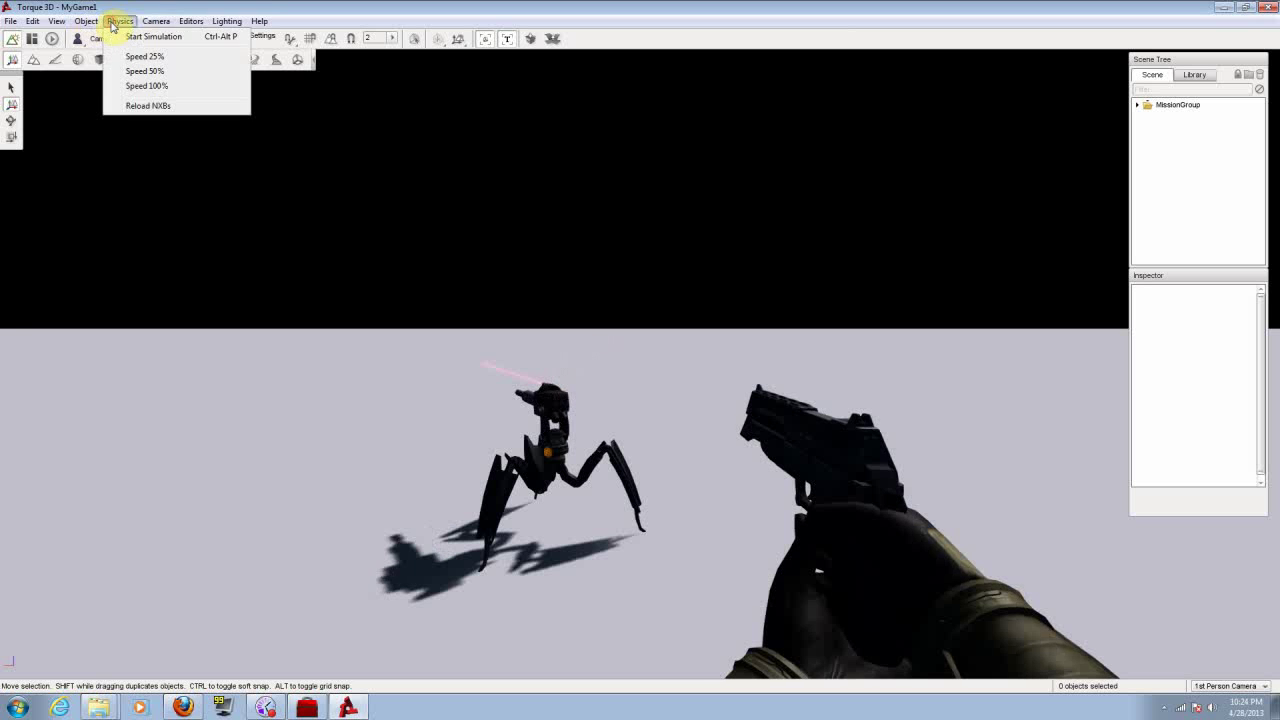
{"action": "left_click", "coordinate": [131, 88]}
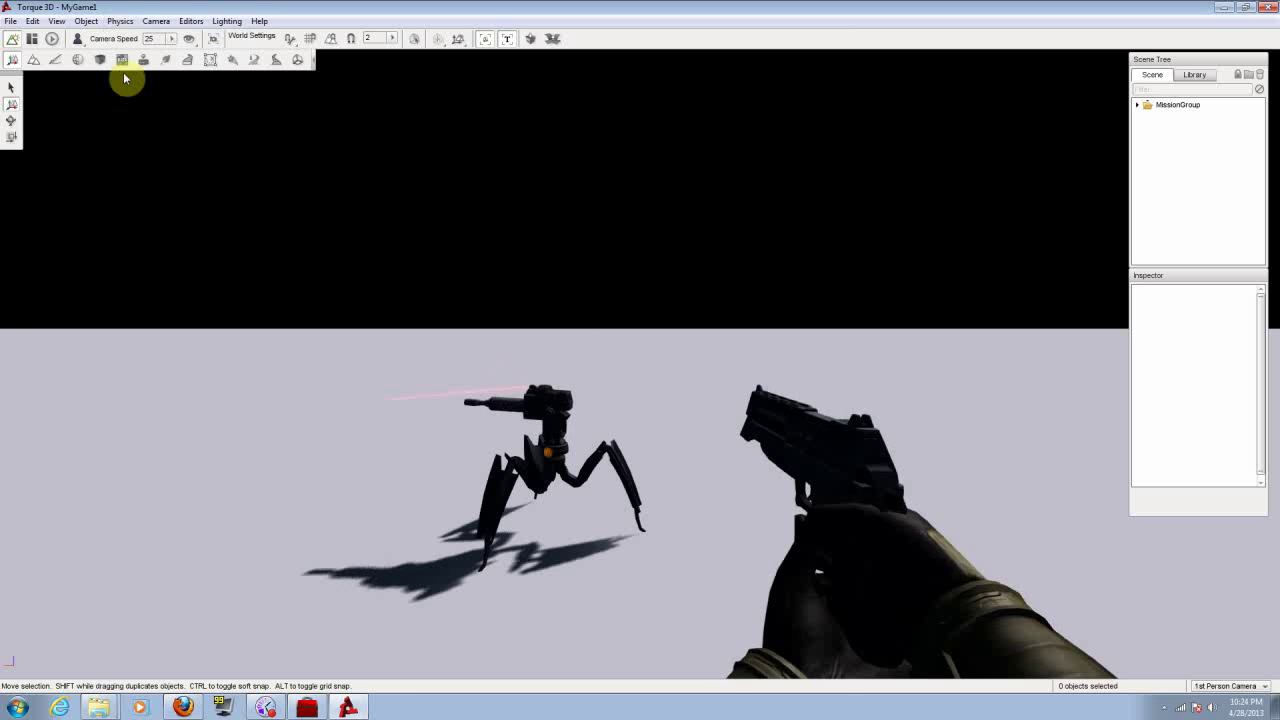
{"action": "left_click", "coordinate": [224, 23]}
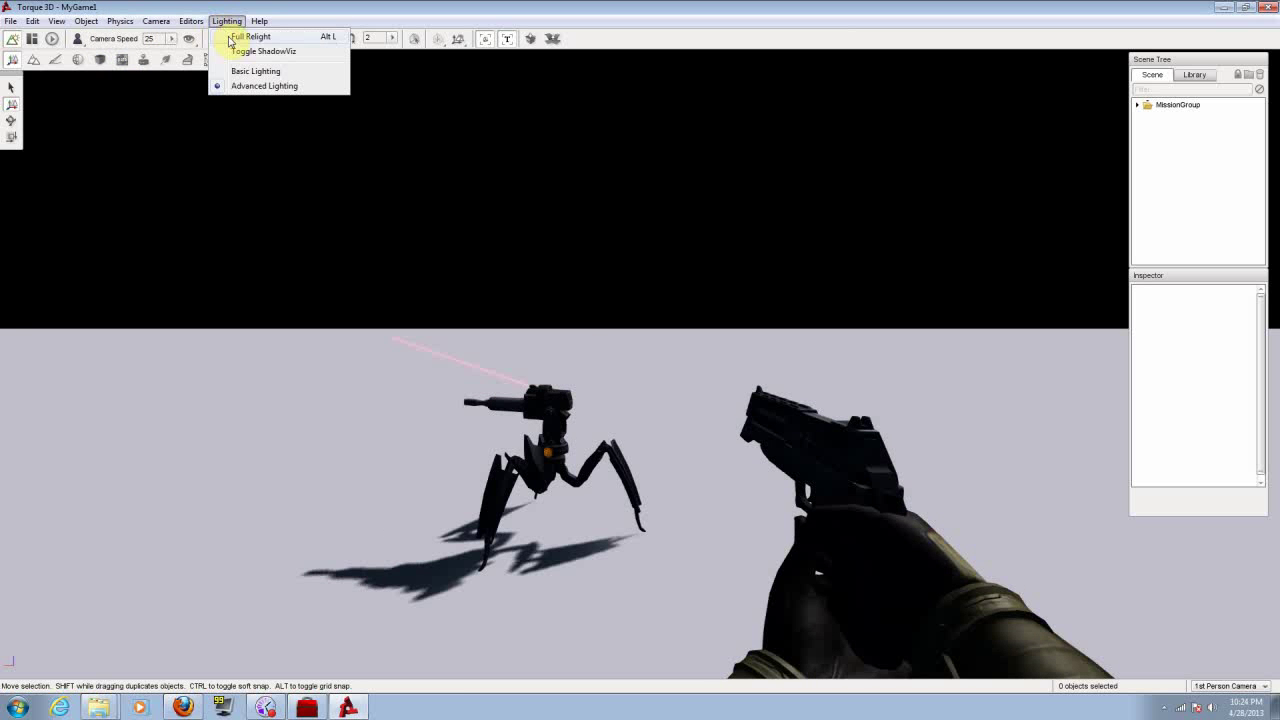
{"action": "left_click", "coordinate": [248, 36]}
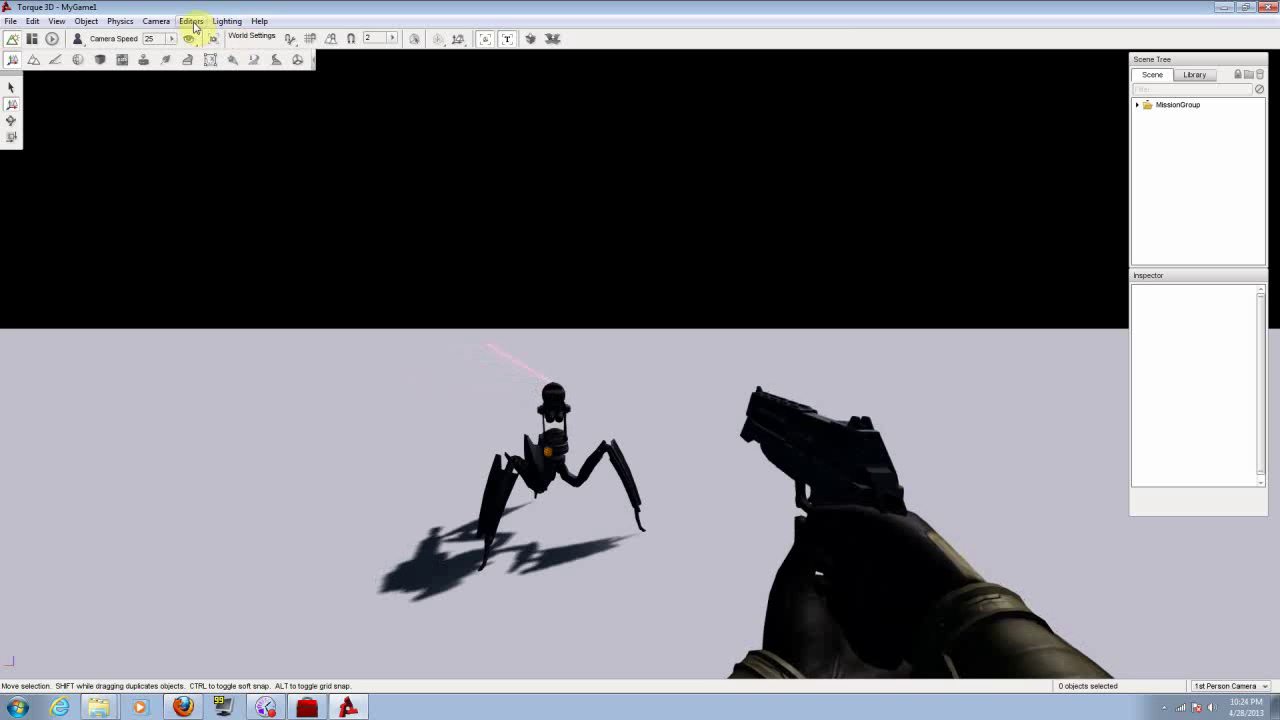
Review the available editors and camera commands, and choose the Object Editor.
{"action": "left_click", "coordinate": [193, 24]}
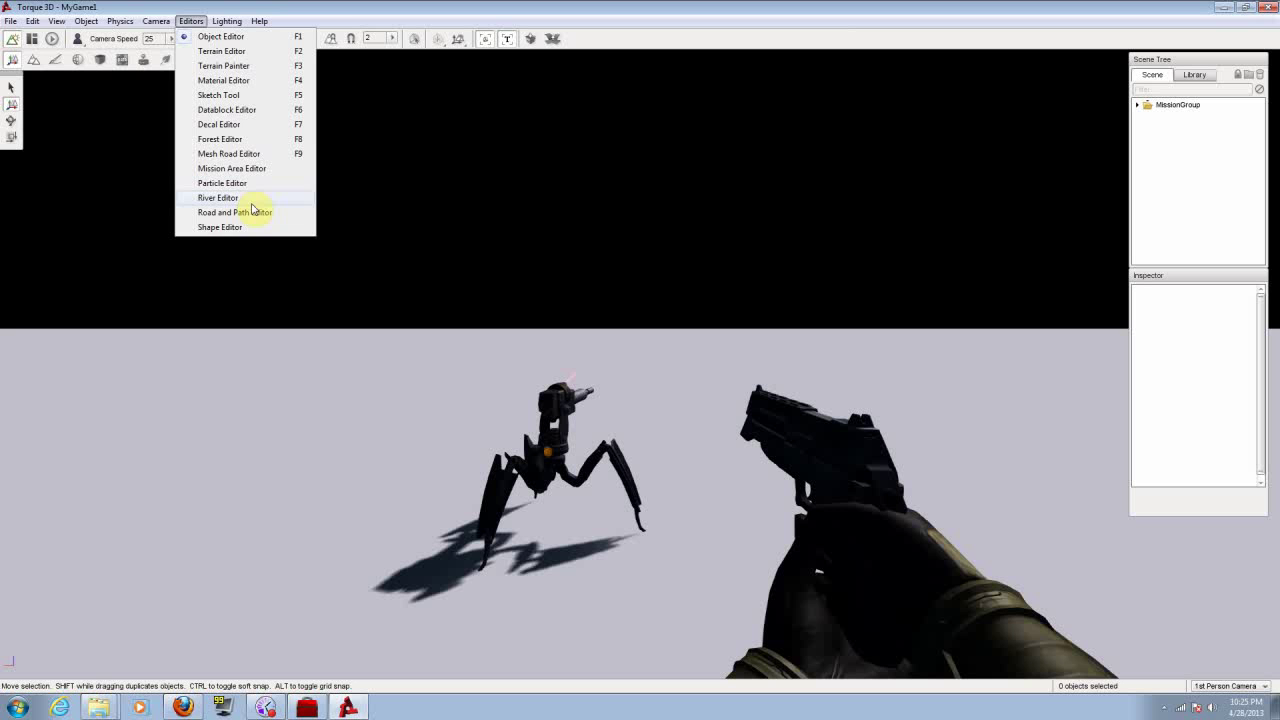
{"action": "mouse_move", "coordinate": [156, 21]}
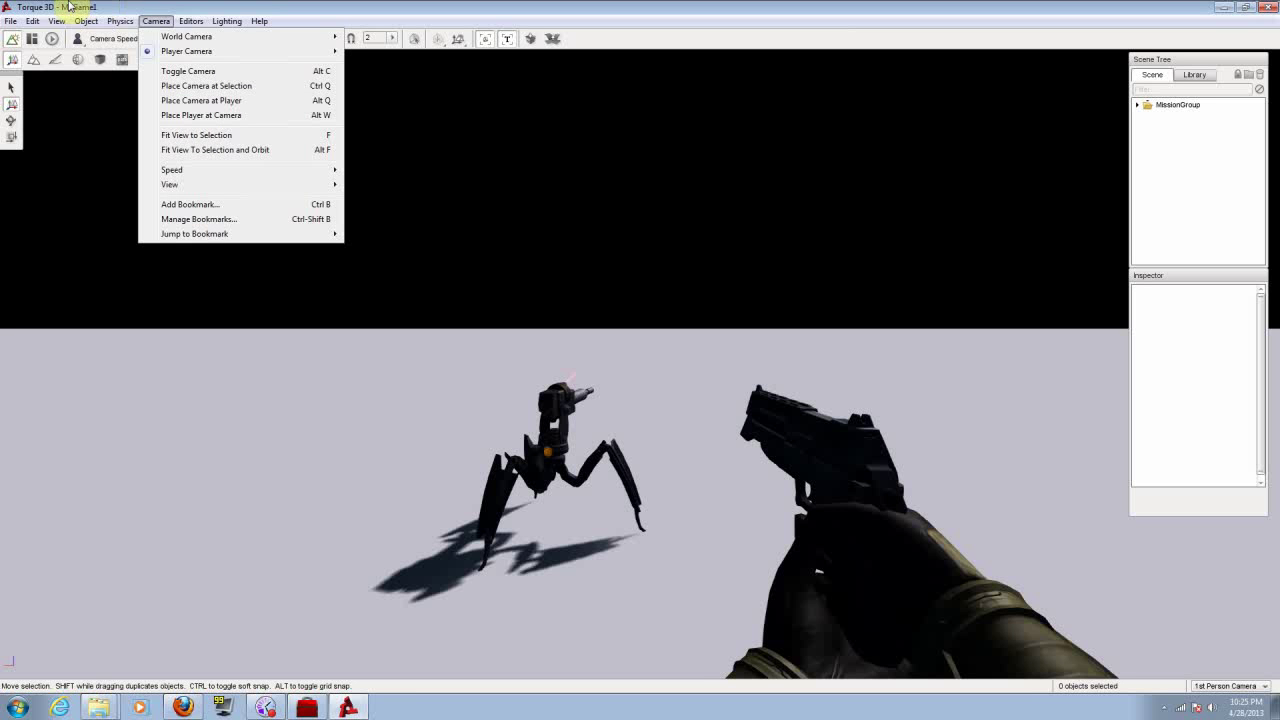
{"action": "left_click", "coordinate": [201, 6]}
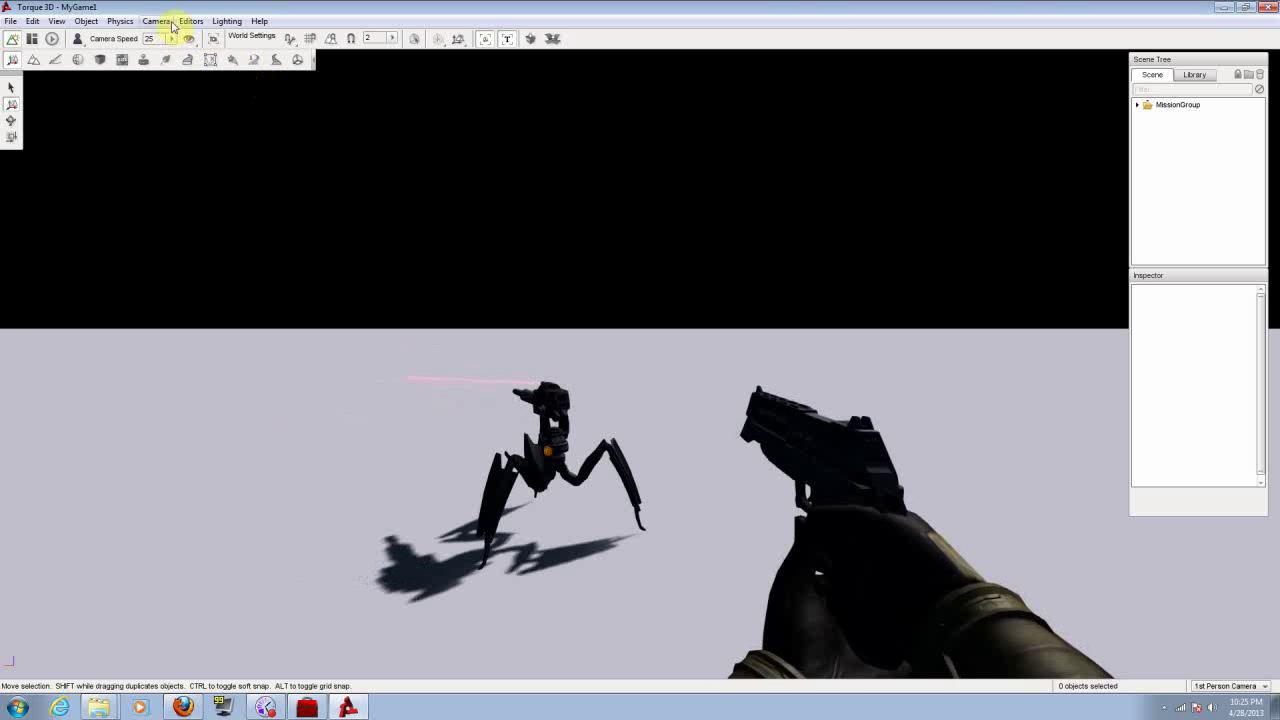
{"action": "left_click", "coordinate": [188, 21]}
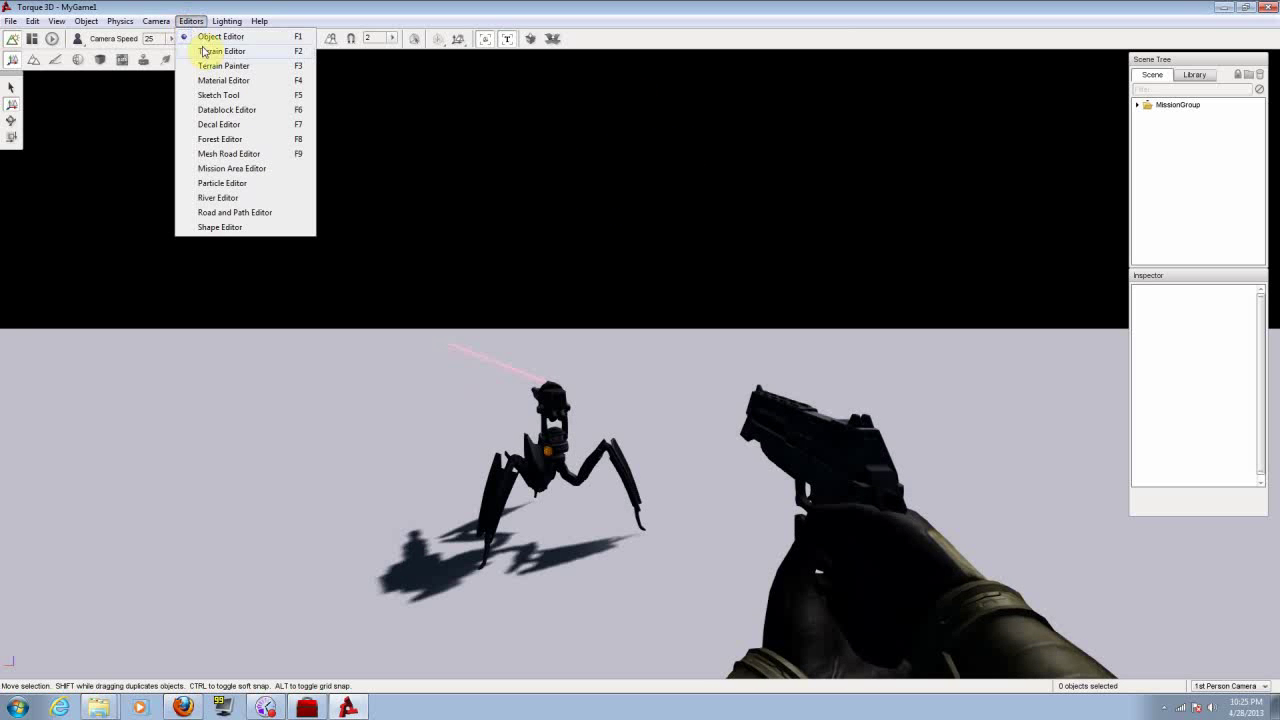
{"action": "left_click", "coordinate": [206, 37]}
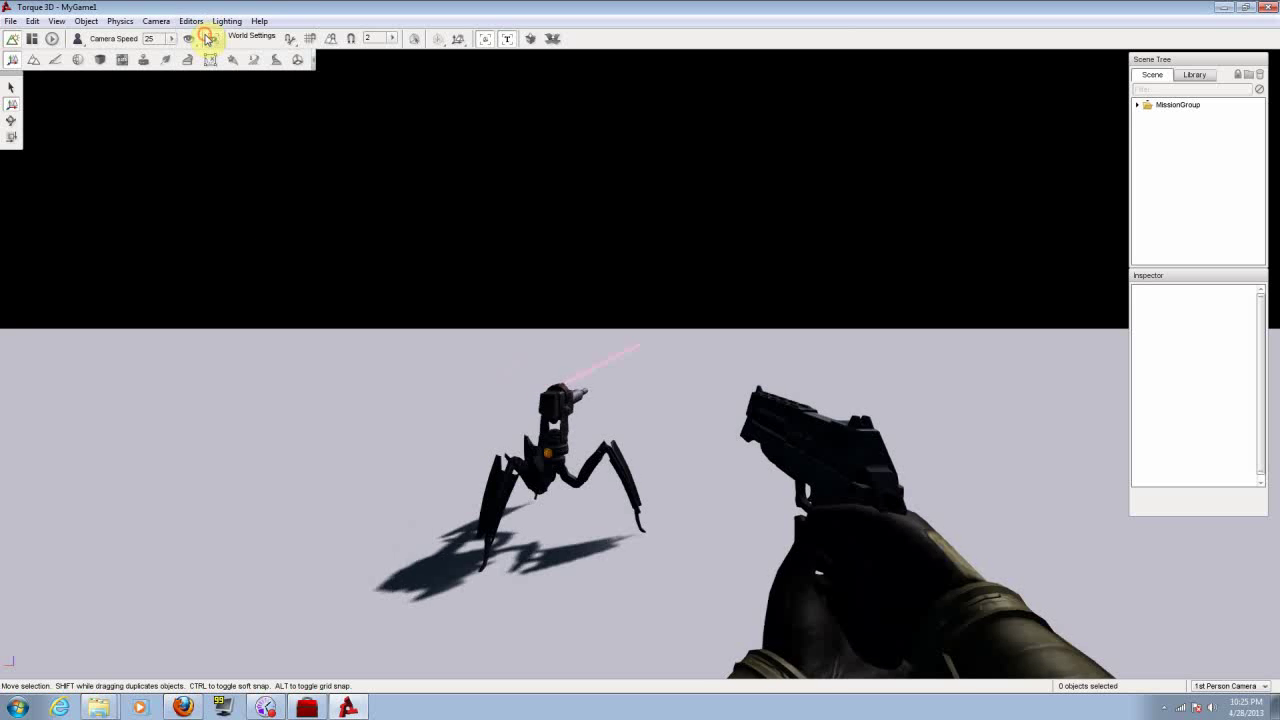
Expand MissionGroup and inspect the properties of theSky, theSun and PlayerDropPoints.
{"action": "left_click", "coordinate": [1137, 105]}
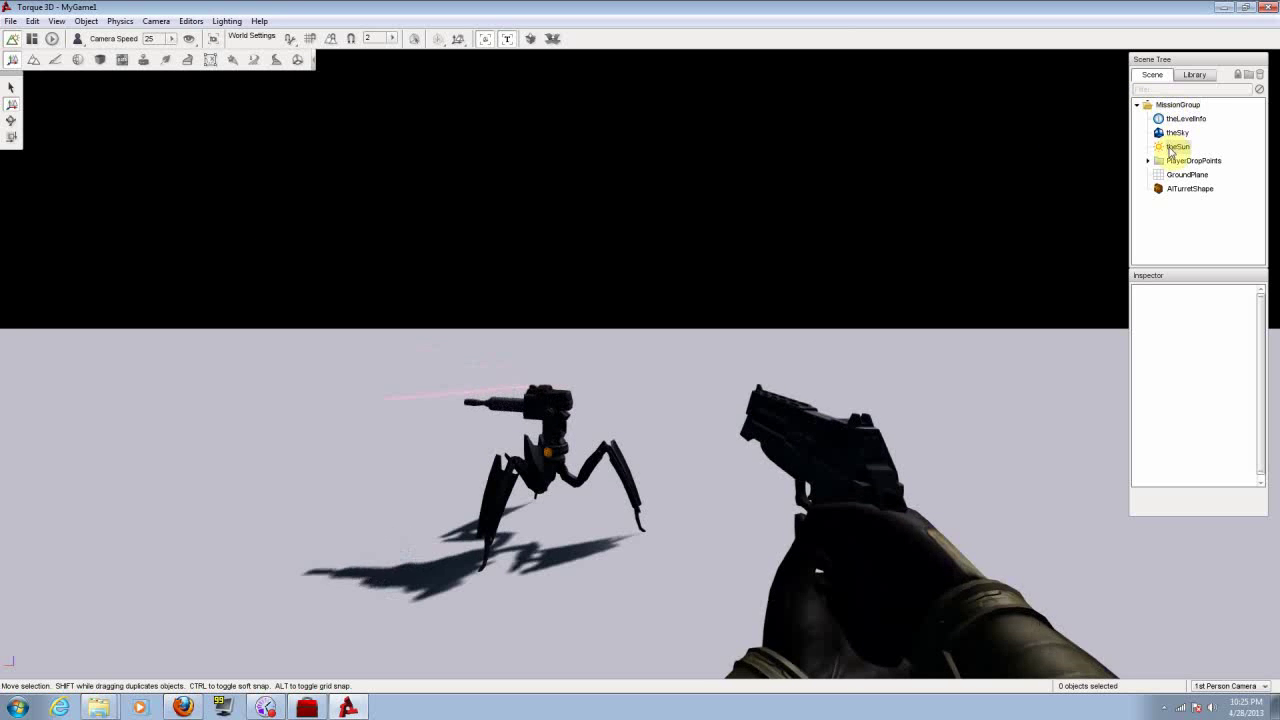
{"action": "left_click", "coordinate": [1177, 132]}
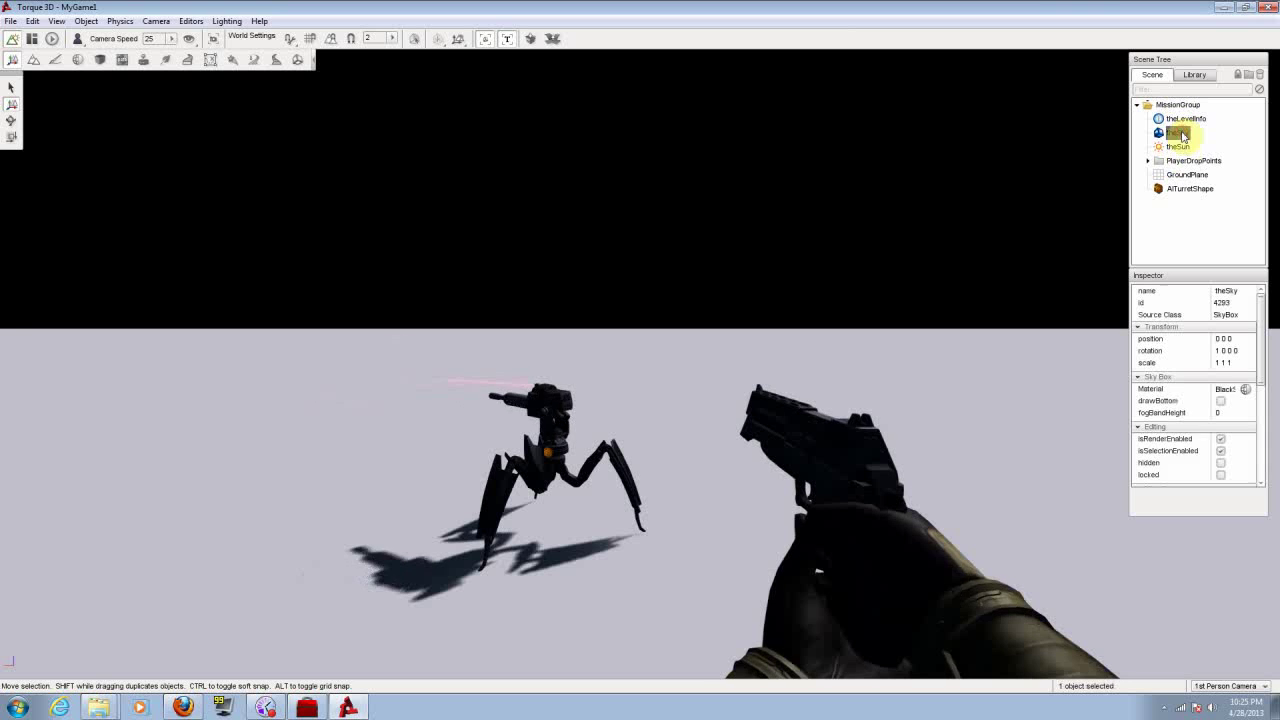
{"action": "left_click", "coordinate": [1180, 147]}
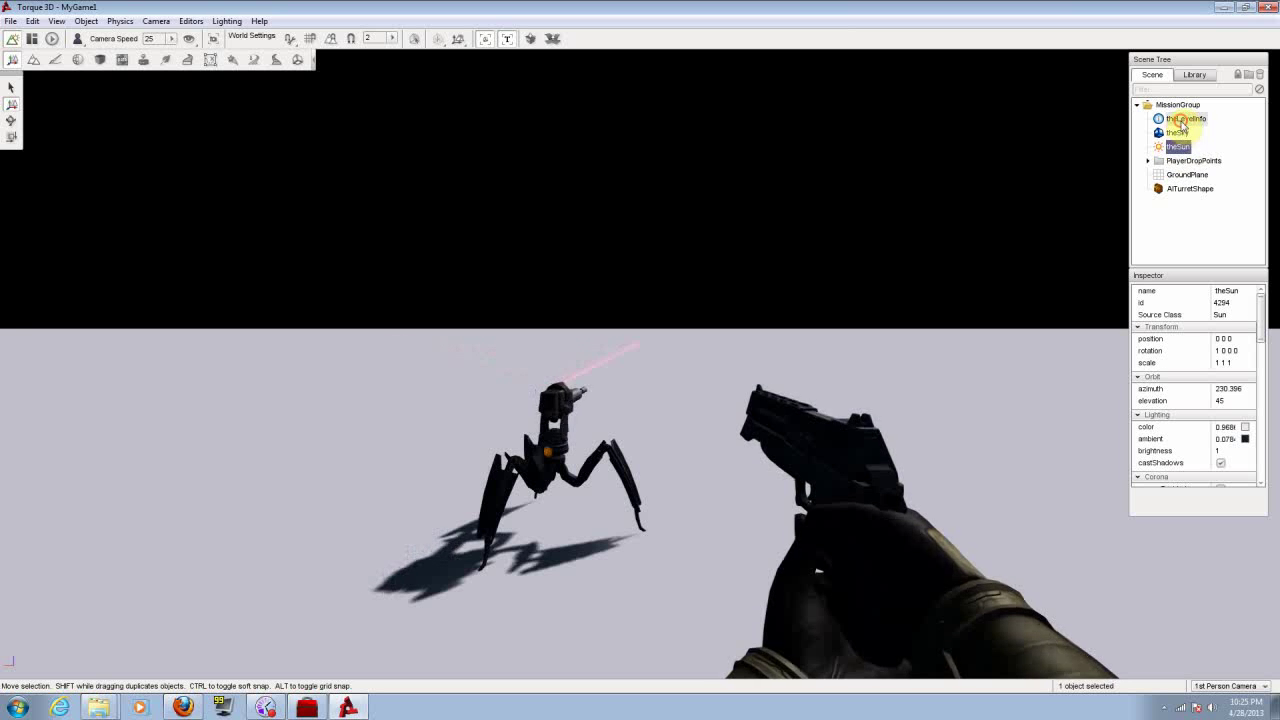
{"action": "left_click", "coordinate": [1180, 160]}
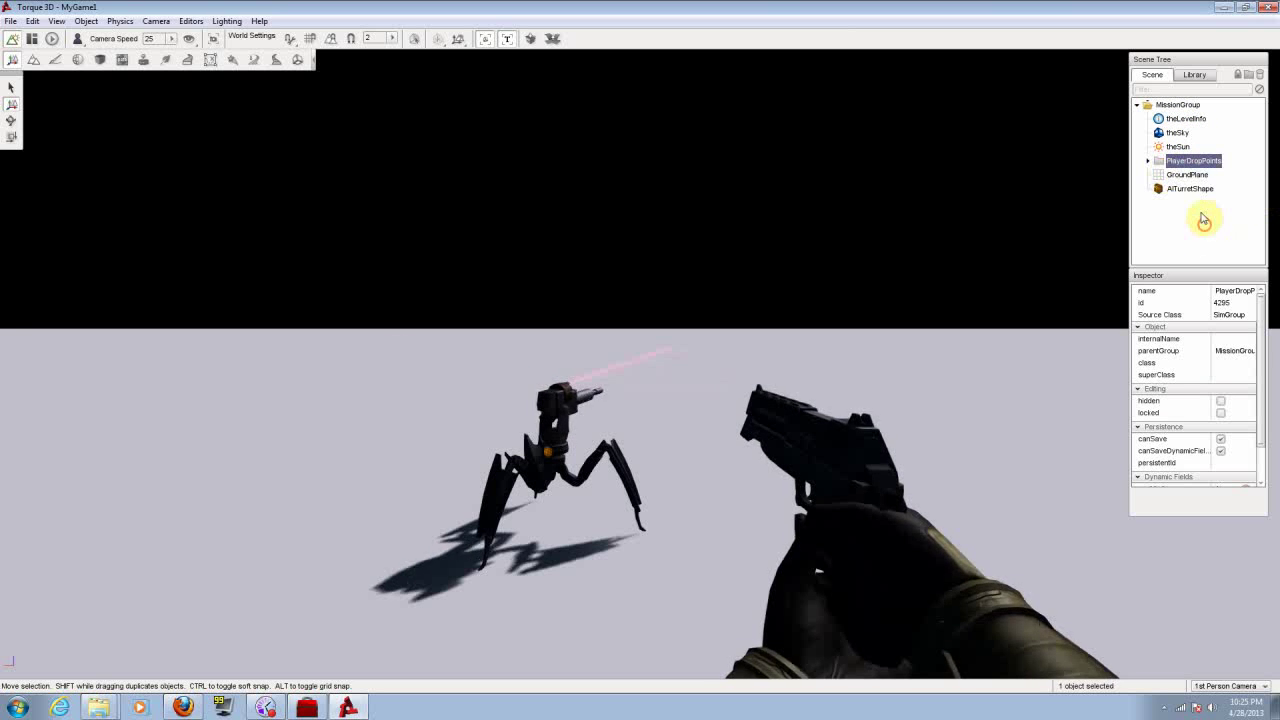
Open the material choice for the GroundPlane object and show 100 material thumbnails per page.
{"action": "left_click", "coordinate": [1190, 176]}
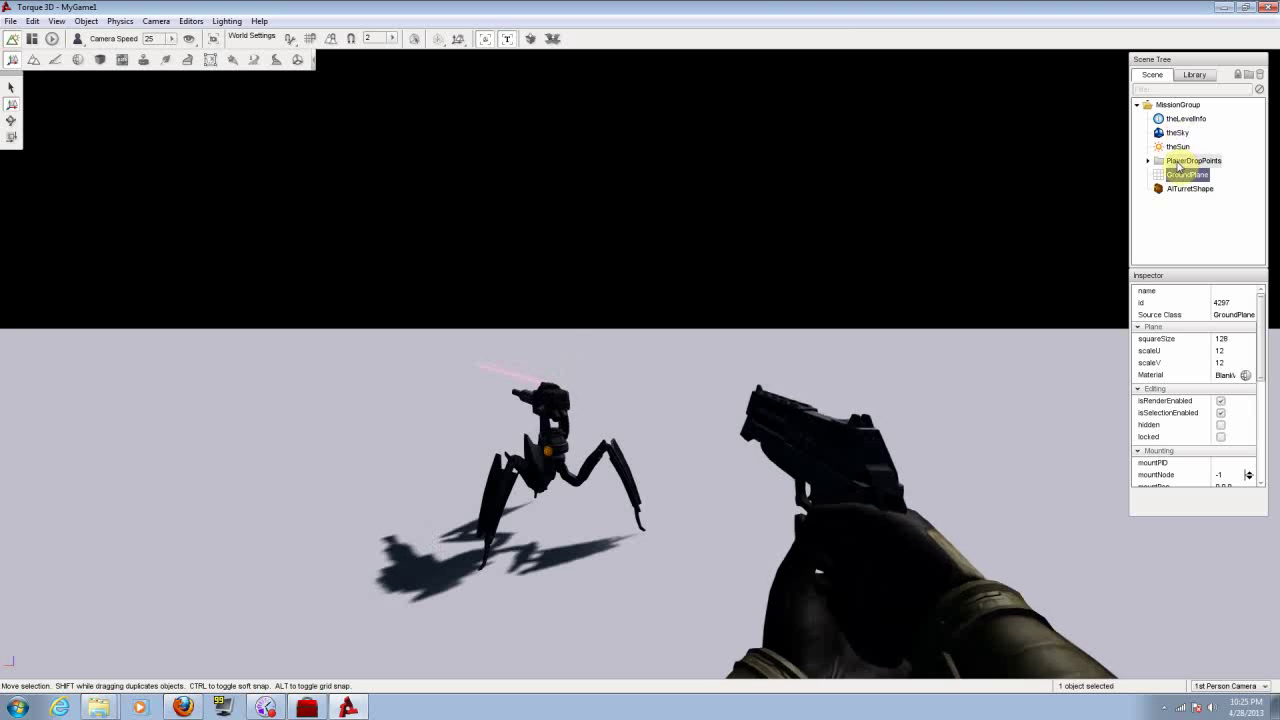
{"action": "left_click", "coordinate": [1185, 174]}
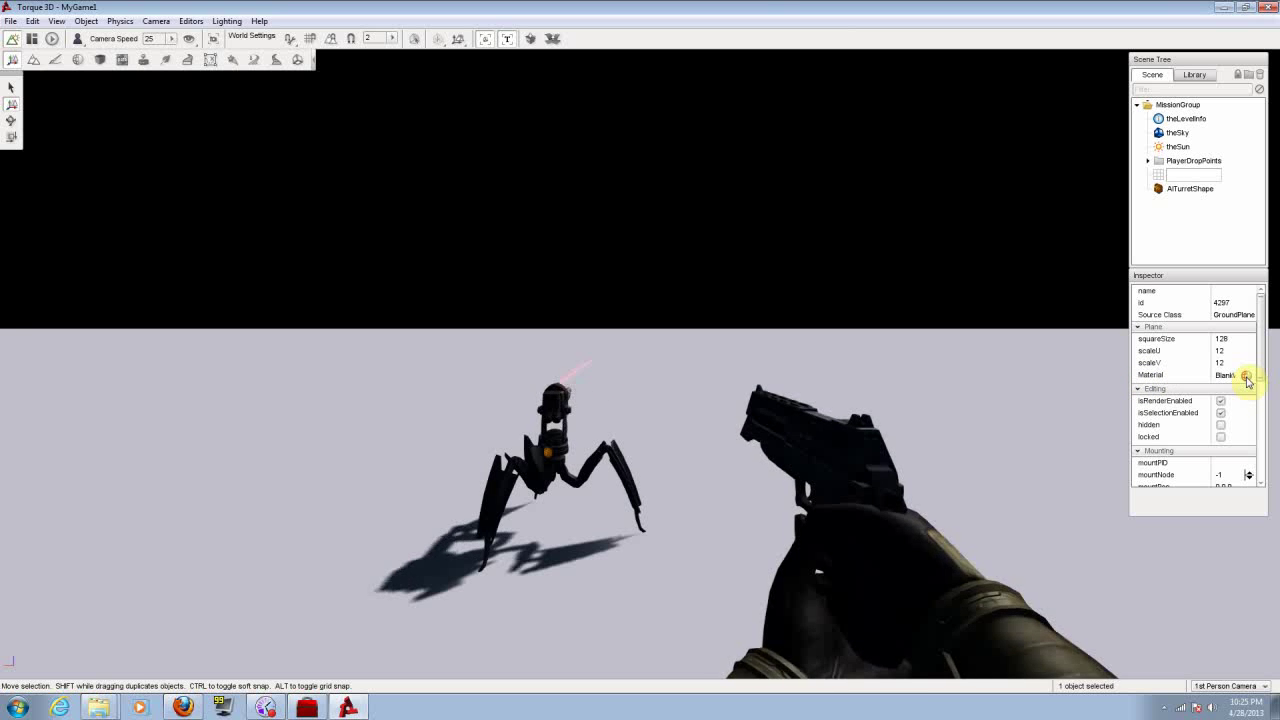
{"action": "left_click", "coordinate": [1245, 376]}
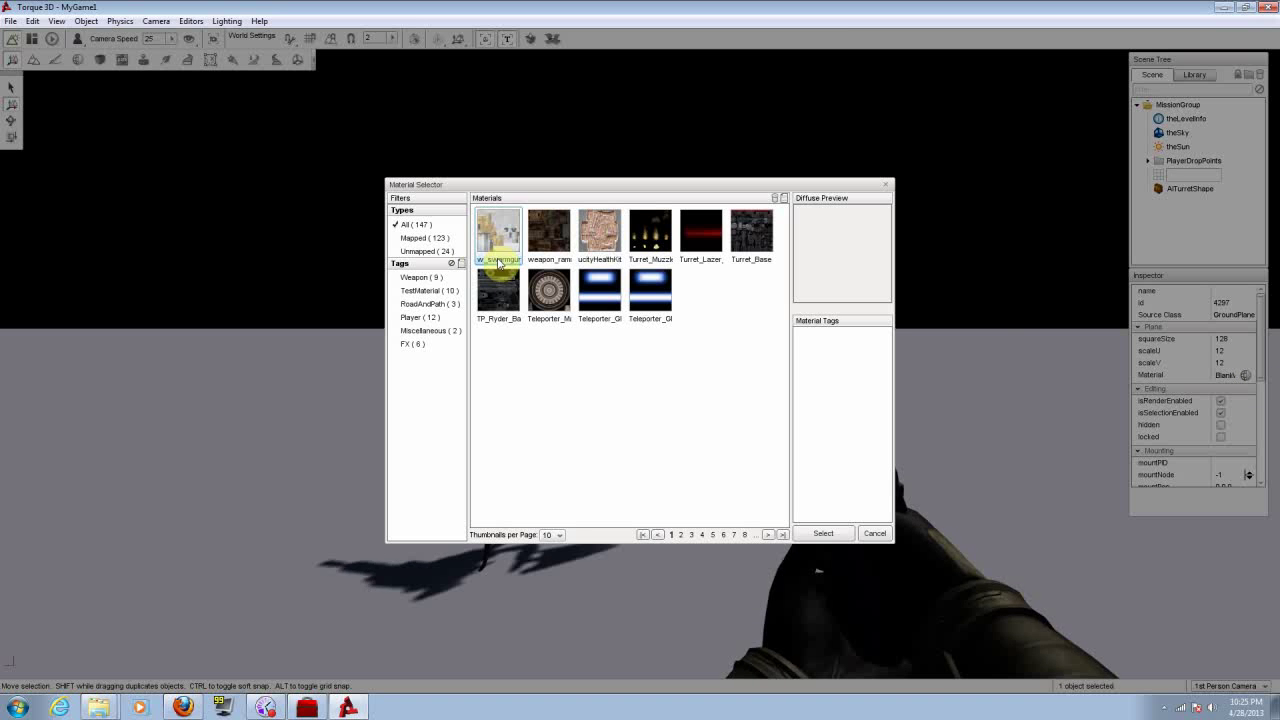
{"action": "left_click", "coordinate": [555, 536]}
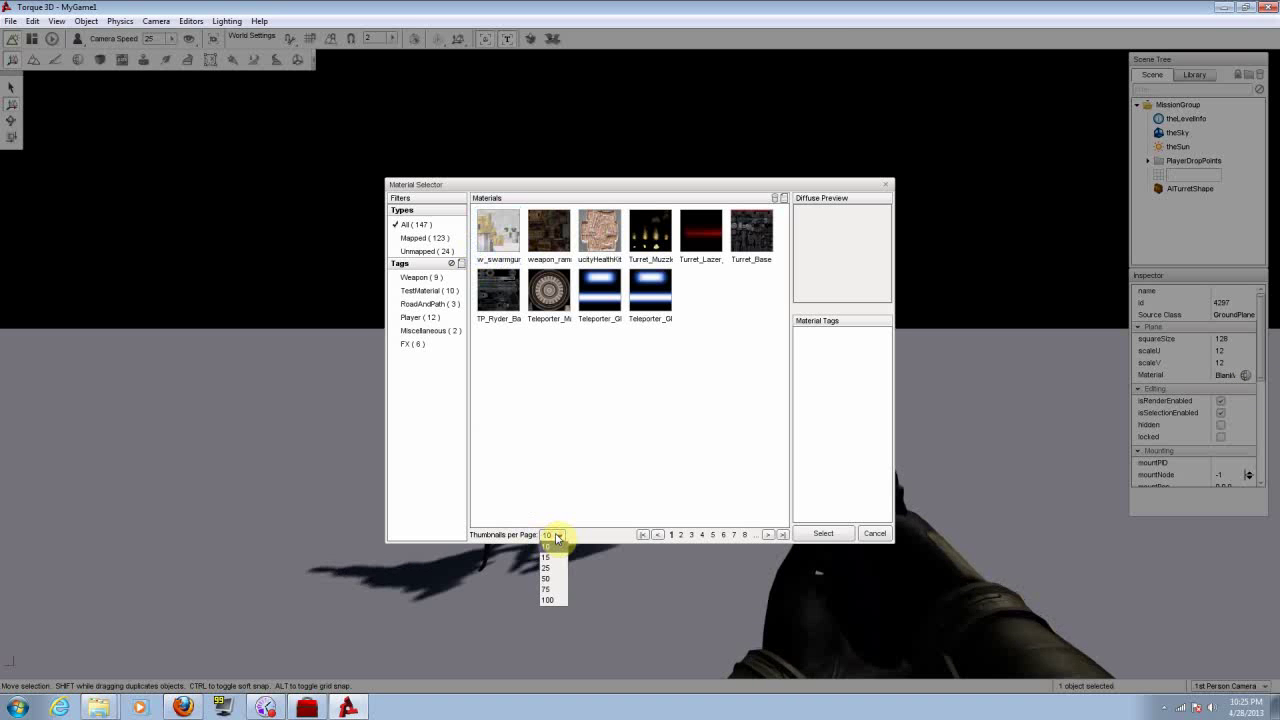
{"action": "left_click", "coordinate": [548, 600]}
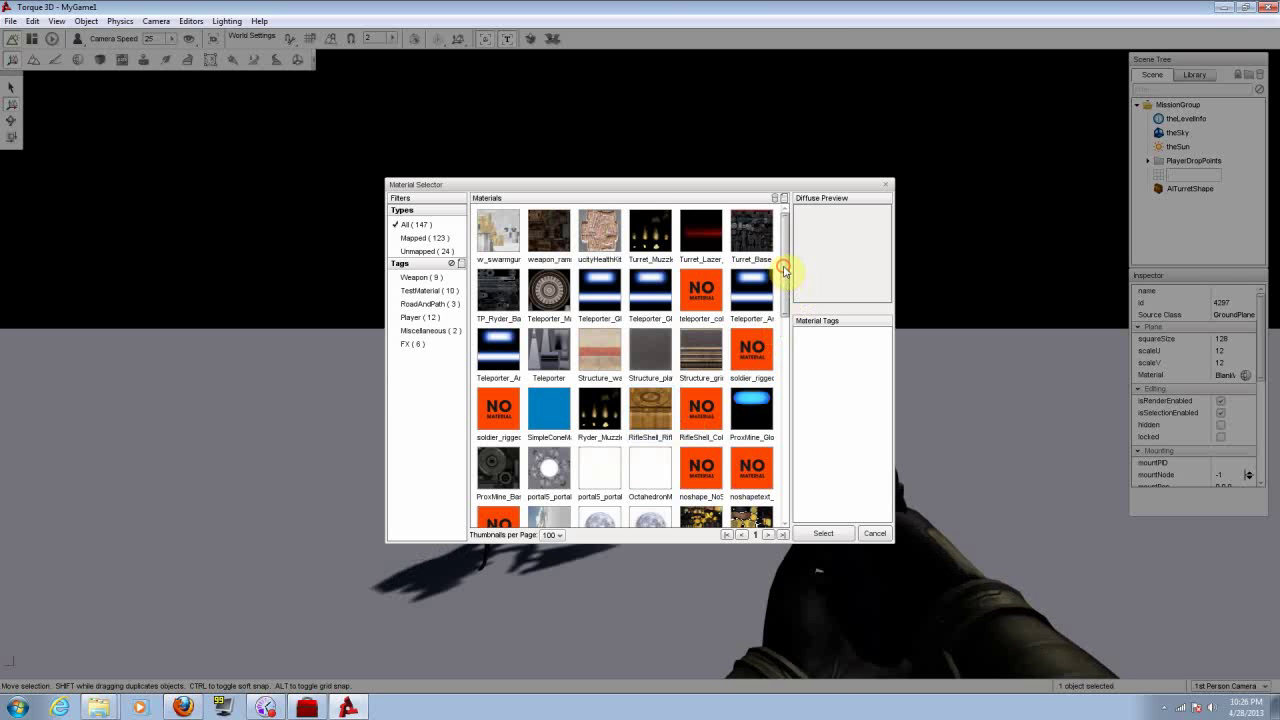
Assign the defaultTree_bark_material to the GroundPlane.
{"action": "left_click_drag", "start_coordinate": [784, 270], "coordinate": [798, 491]}
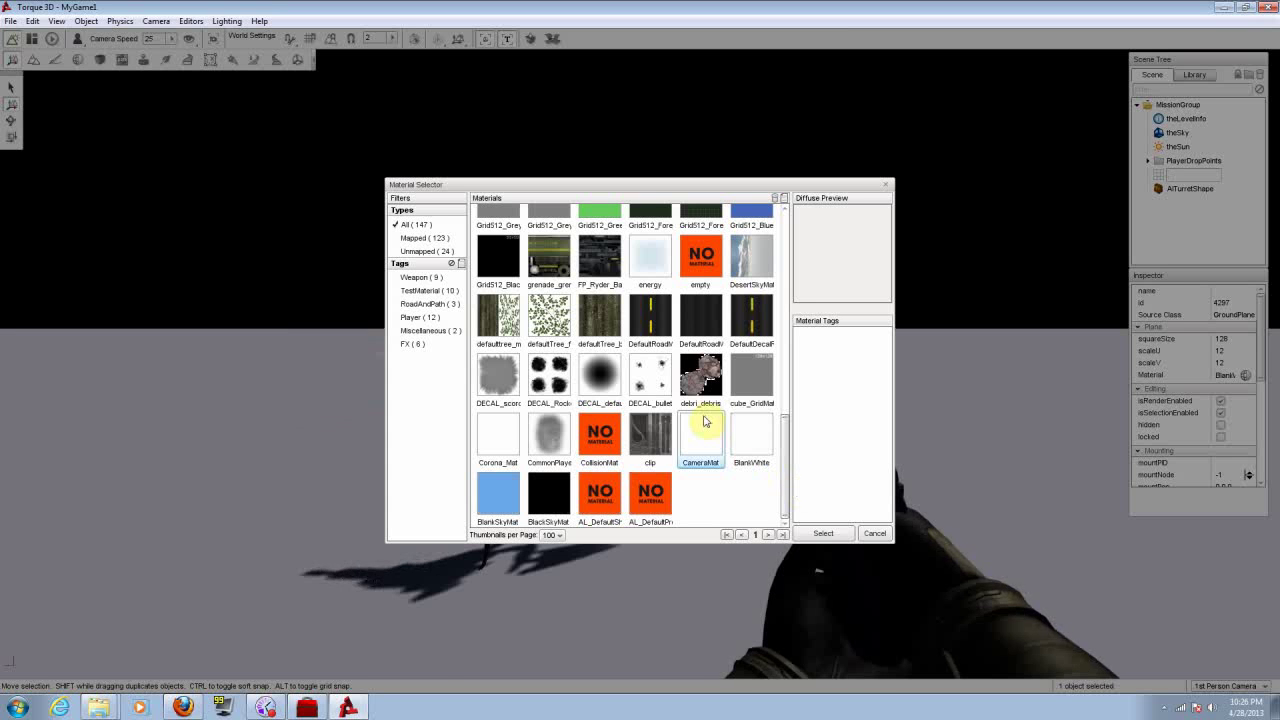
{"action": "left_click", "coordinate": [606, 330]}
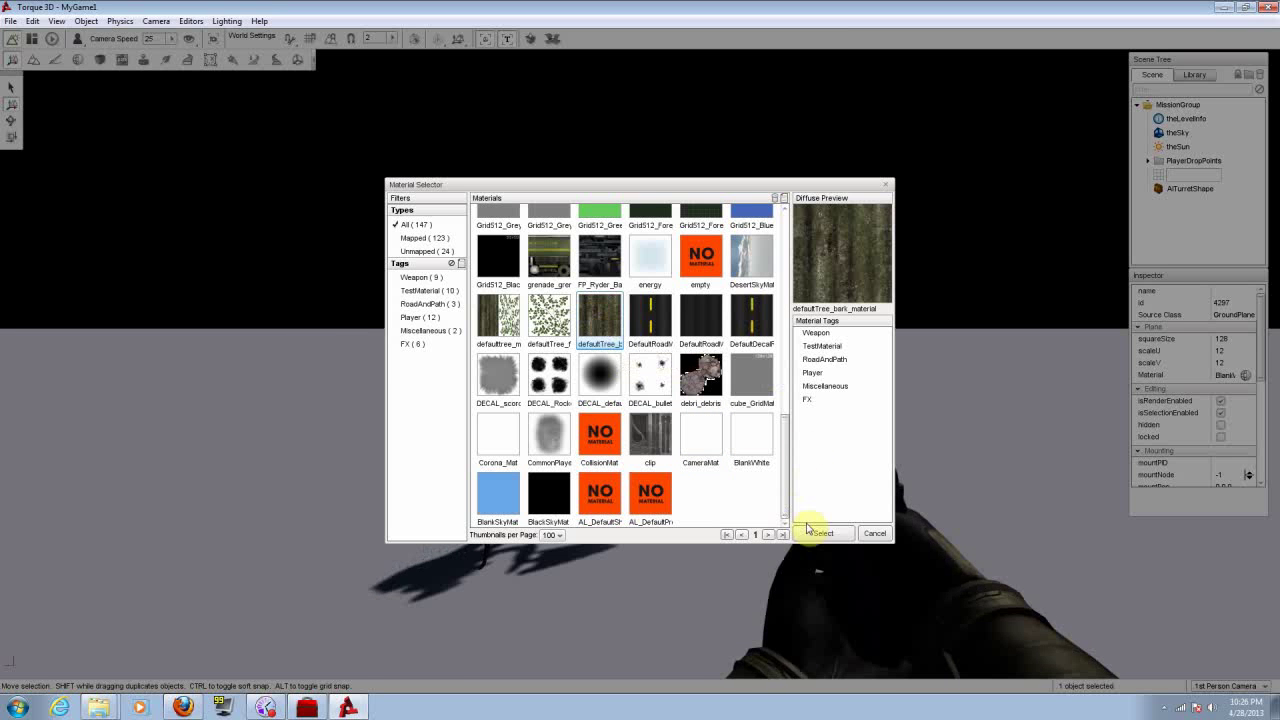
{"action": "left_click", "coordinate": [820, 533]}
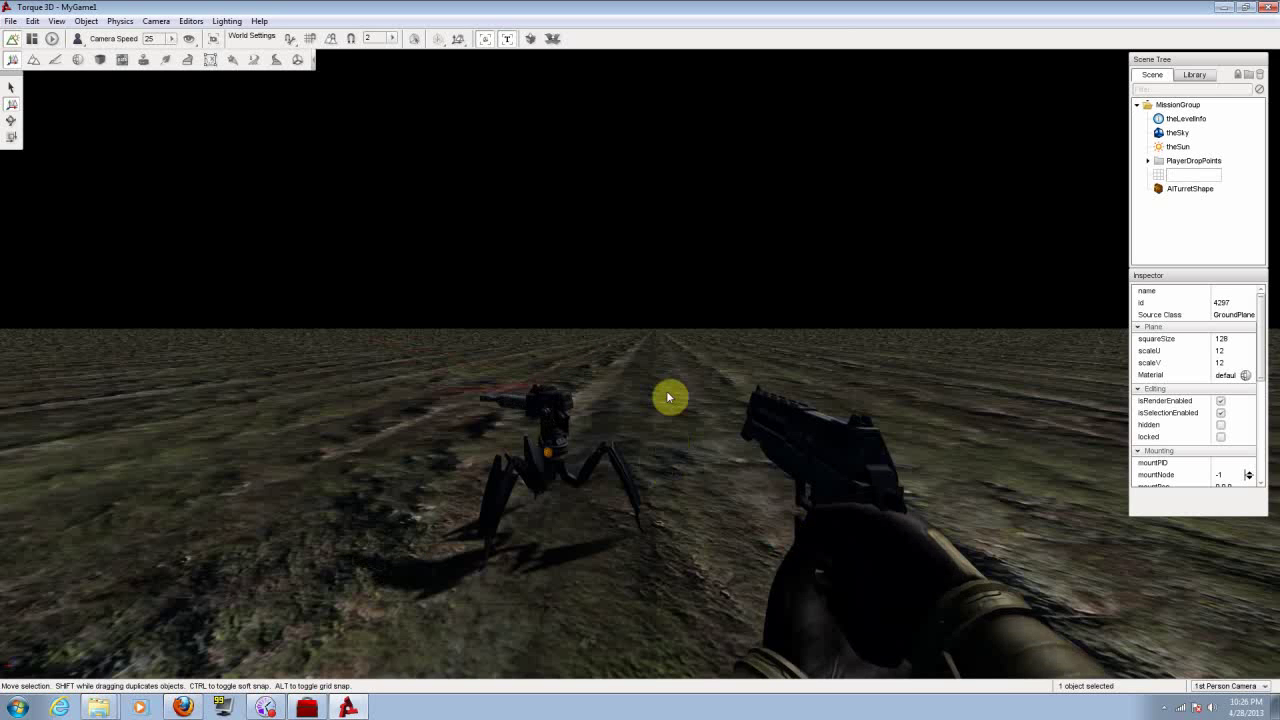
{"action": "mouse_move", "coordinate": [668, 394]}
{"action": "right_mouse_down"}
{"action": "mouse_move", "coordinate": [560, 394]}
{"action": "mouse_move", "coordinate": [690, 392]}
{"action": "right_mouse_up"}
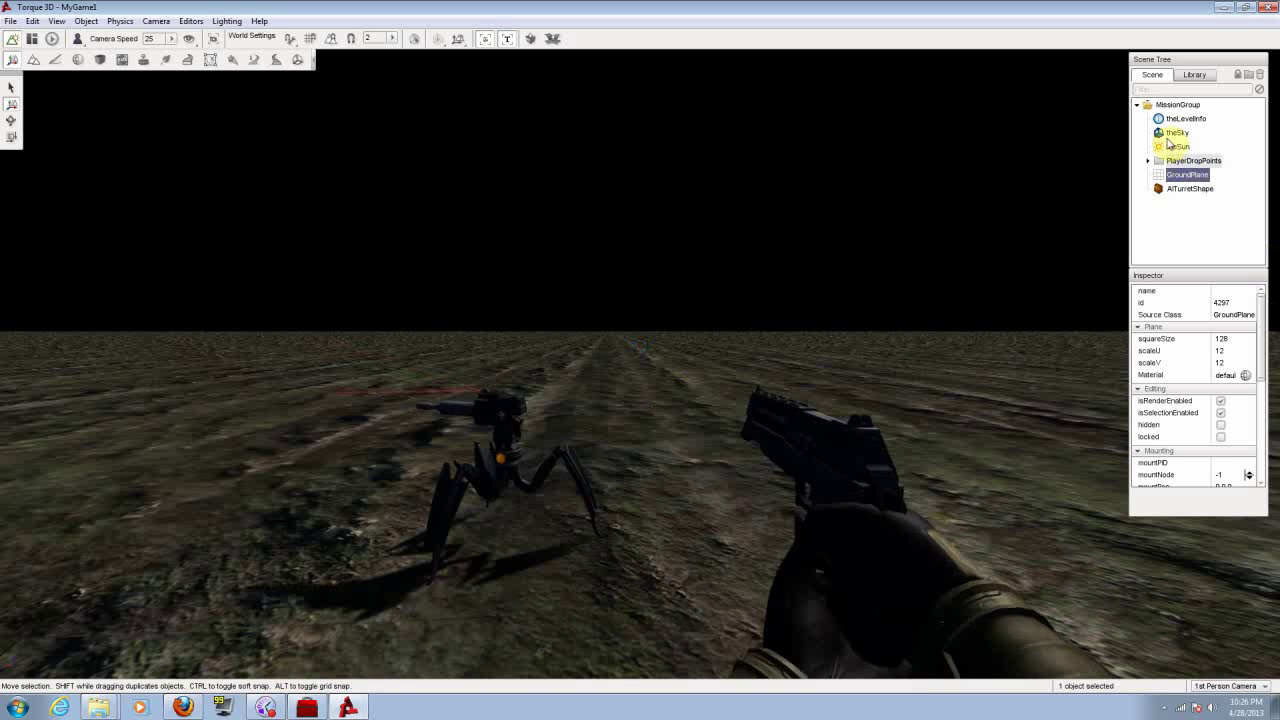
Set the sky box material of theSky to the NewLevelSky cloud material.
{"action": "left_click", "coordinate": [1172, 132]}
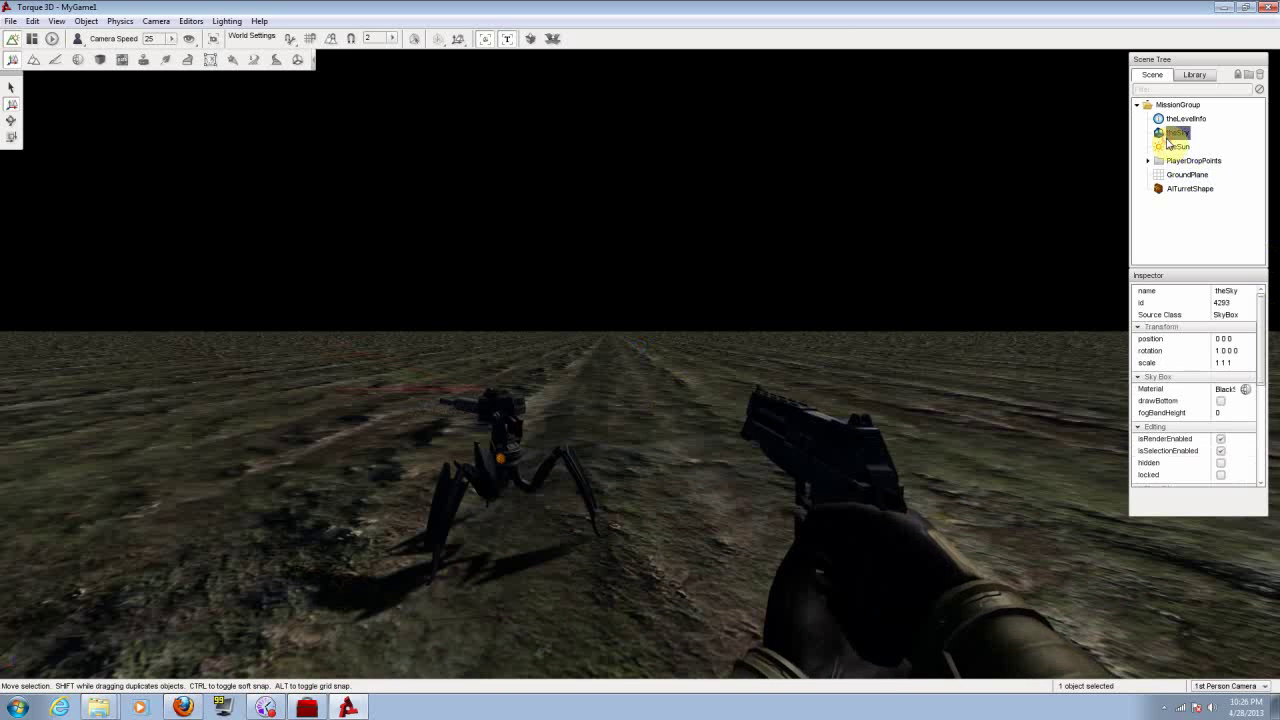
{"action": "left_click", "coordinate": [1245, 396]}
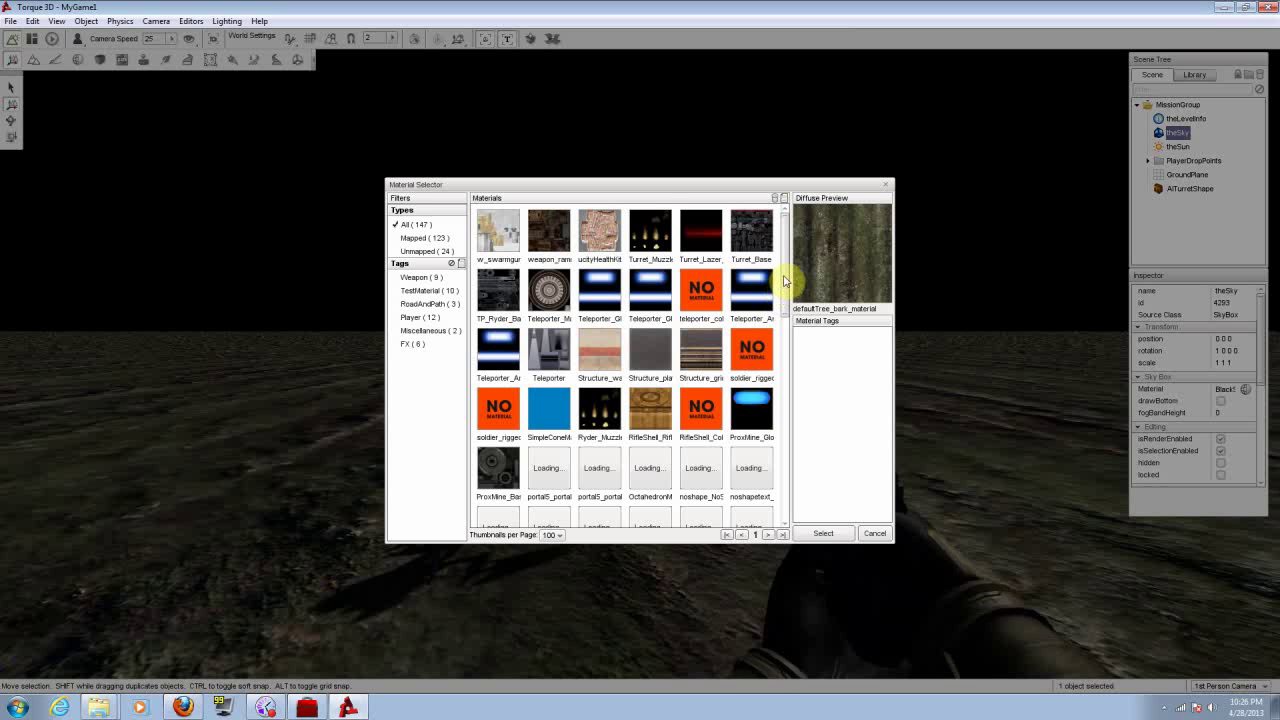
{"action": "scroll", "coordinate": [788, 336], "scroll_direction": "down", "scroll_amount": 1}
{"action": "scroll", "coordinate": [788, 336], "scroll_direction": "down", "scroll_amount": 2}
{"action": "left_click", "coordinate": [549, 308]}
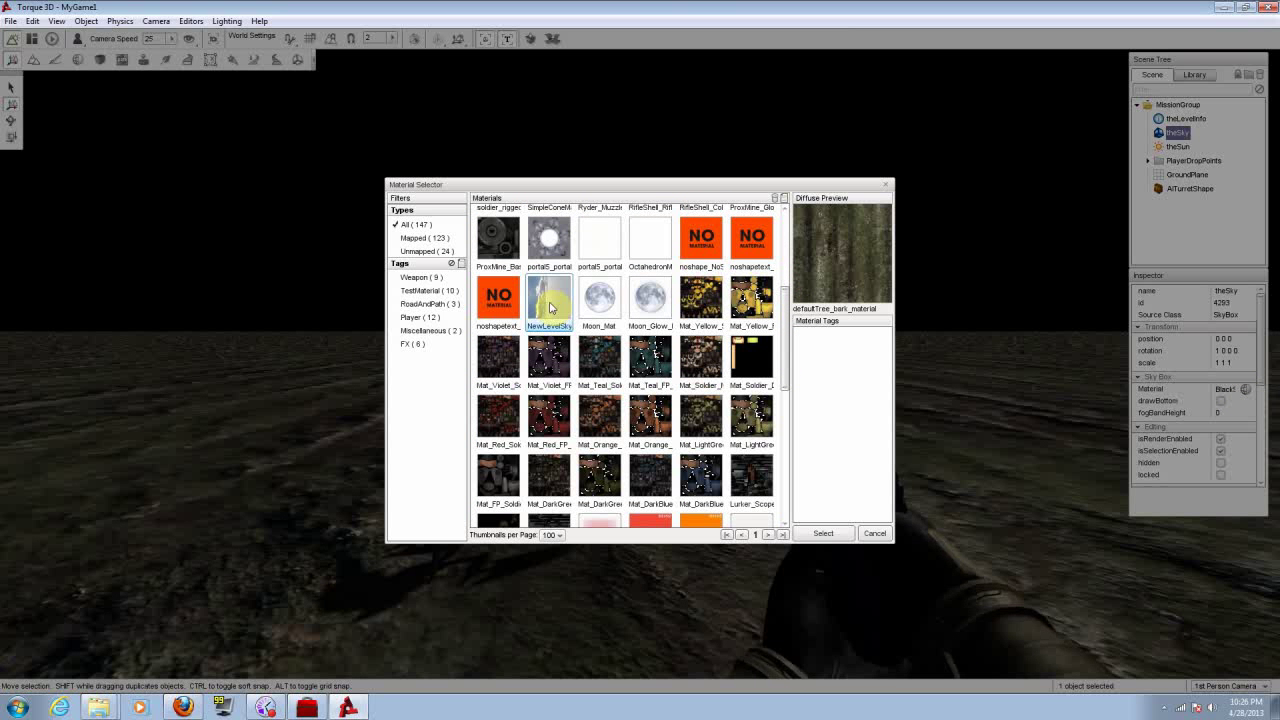
{"action": "left_click", "coordinate": [810, 533]}
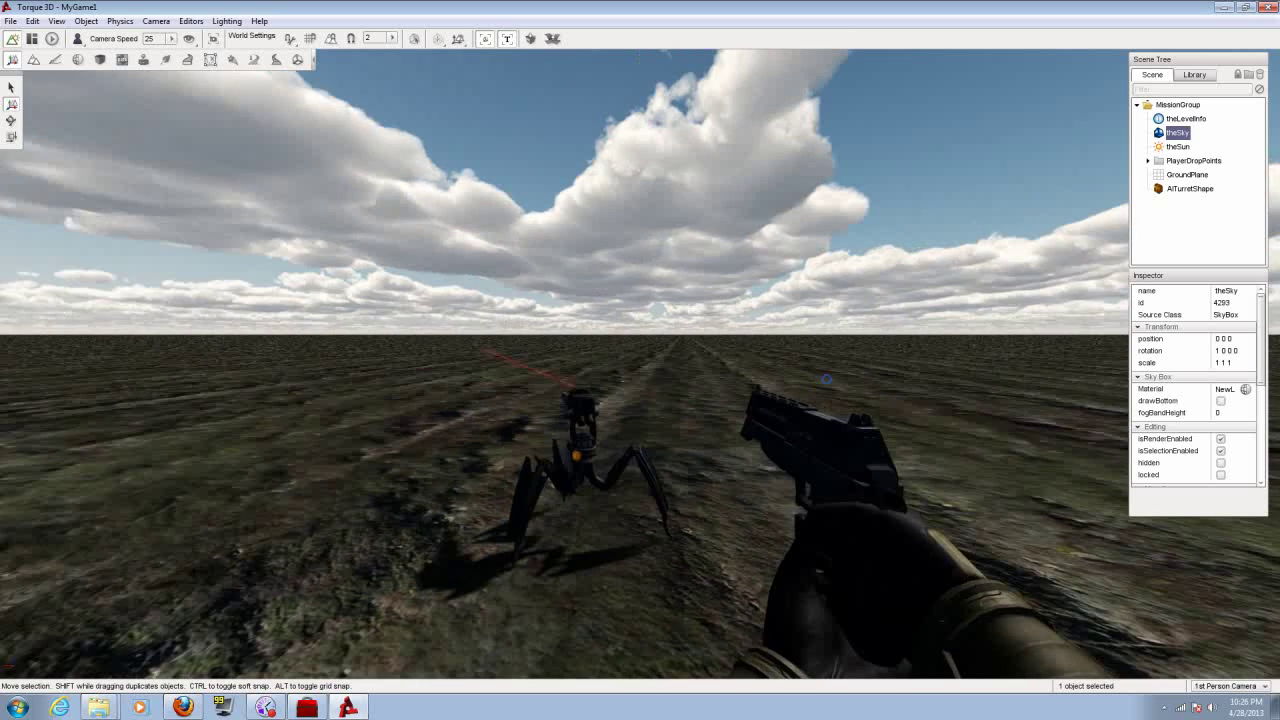
{"action": "right_click_drag", "start_coordinate": [826, 378], "coordinate": [828, 385]}
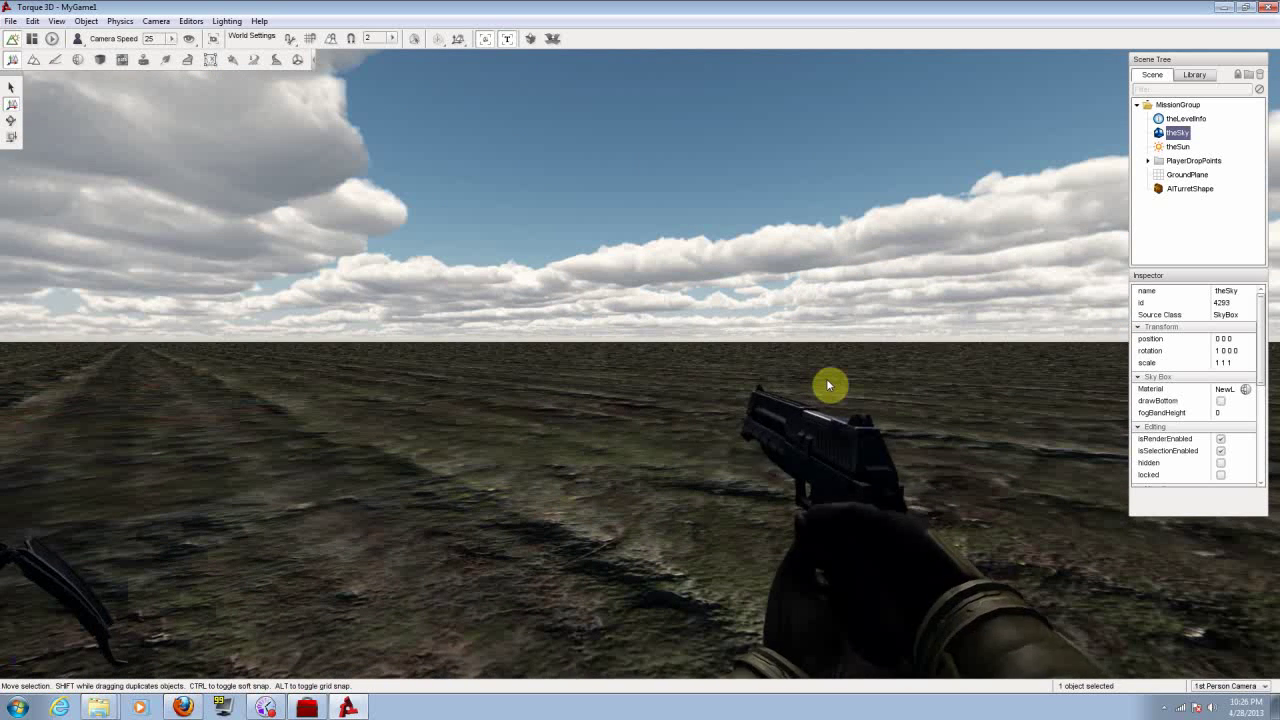
Switch to play mode, walk around the level, and fire and reload the Ryder pistol.
{"action": "key", "text": "F11"}
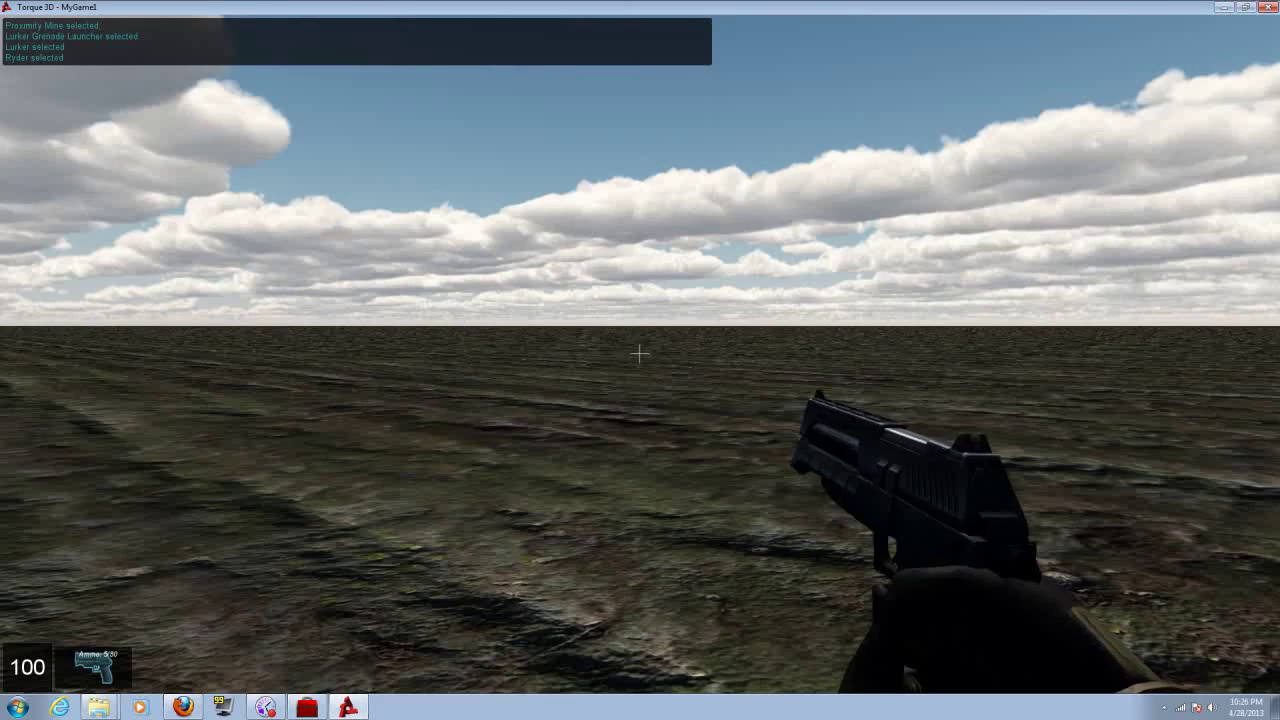
{"action": "mouse_move", "coordinate": [640, 354]}
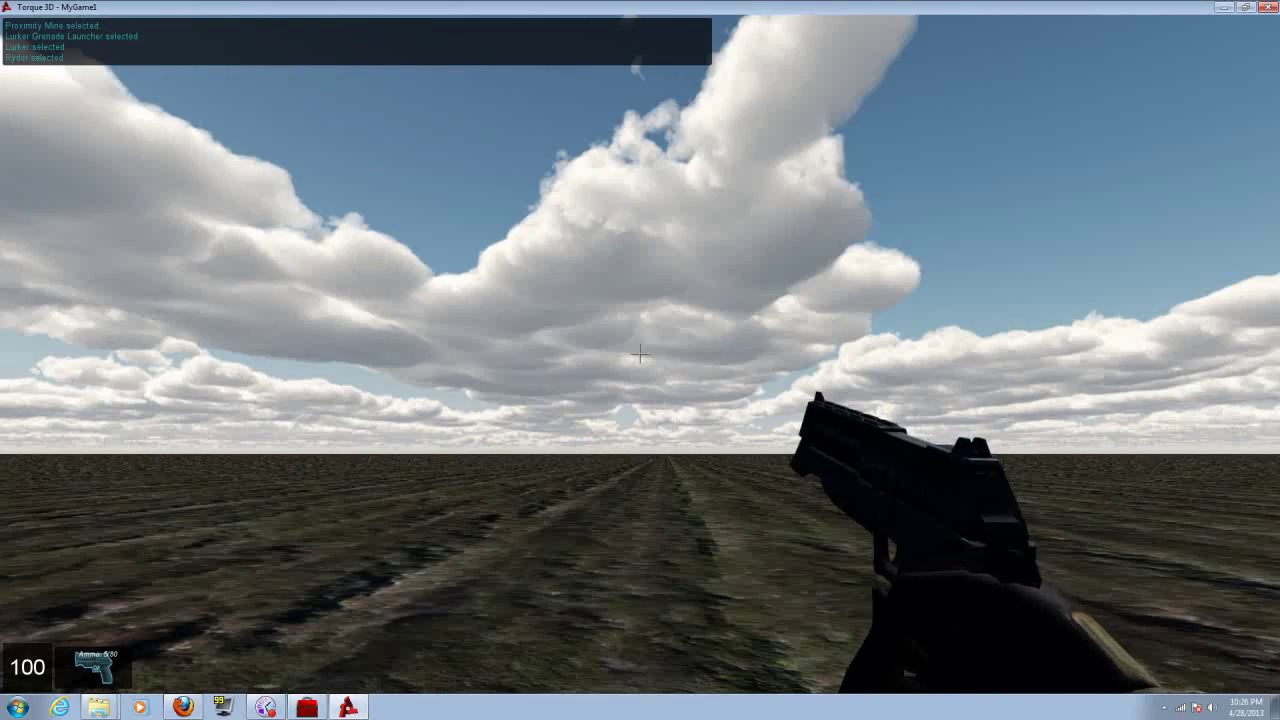
{"action": "key", "text": "shift+w"}
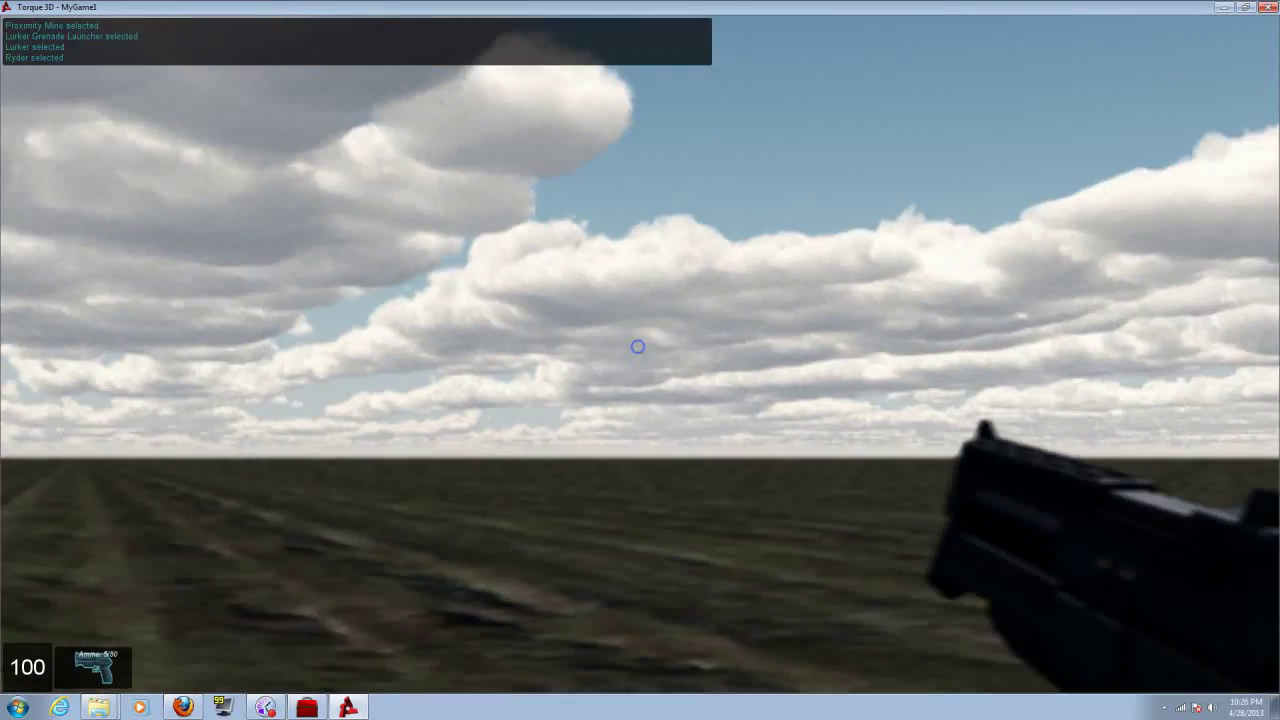
{"action": "left_click", "coordinate": [641, 347]}
{"action": "left_click", "coordinate": [641, 347]}
{"action": "left_click", "coordinate": [641, 347]}
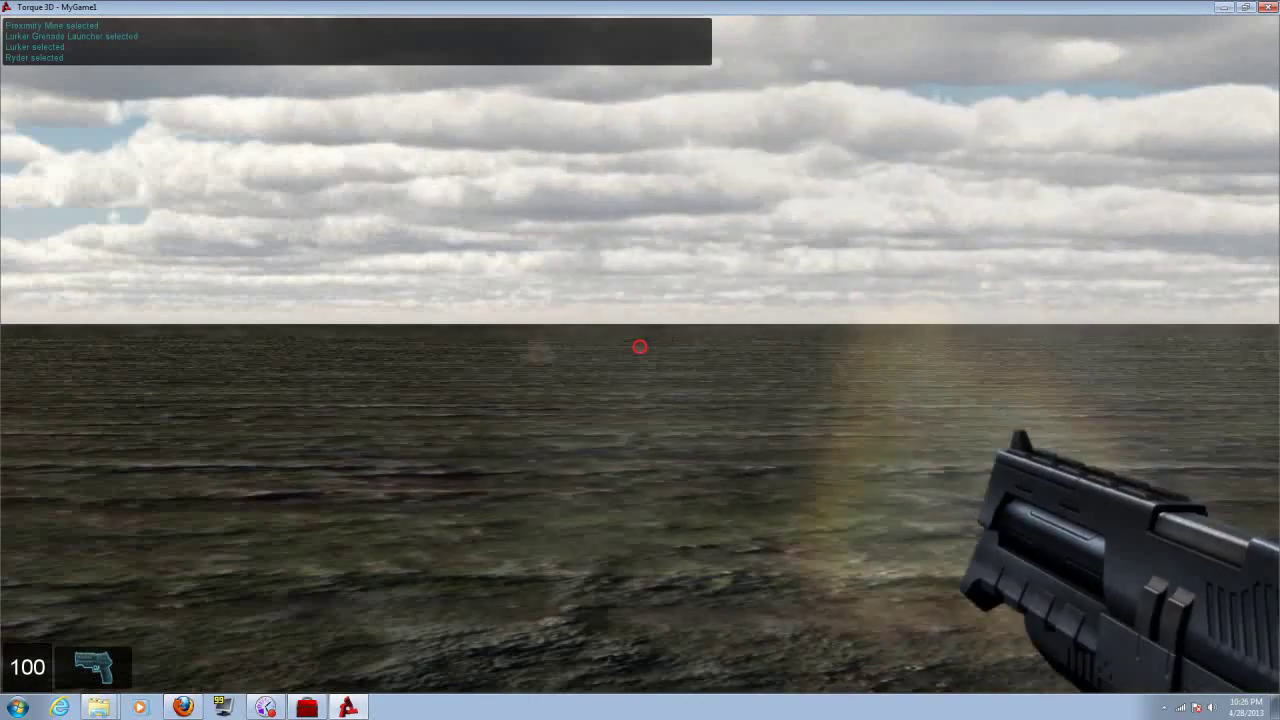
{"action": "key", "text": "r"}
Switch to the Lurker rifle and test its firing, aiming and reloading near the turret.
{"action": "scroll", "coordinate": [640, 354], "scroll_direction": "down", "scroll_amount": 1}
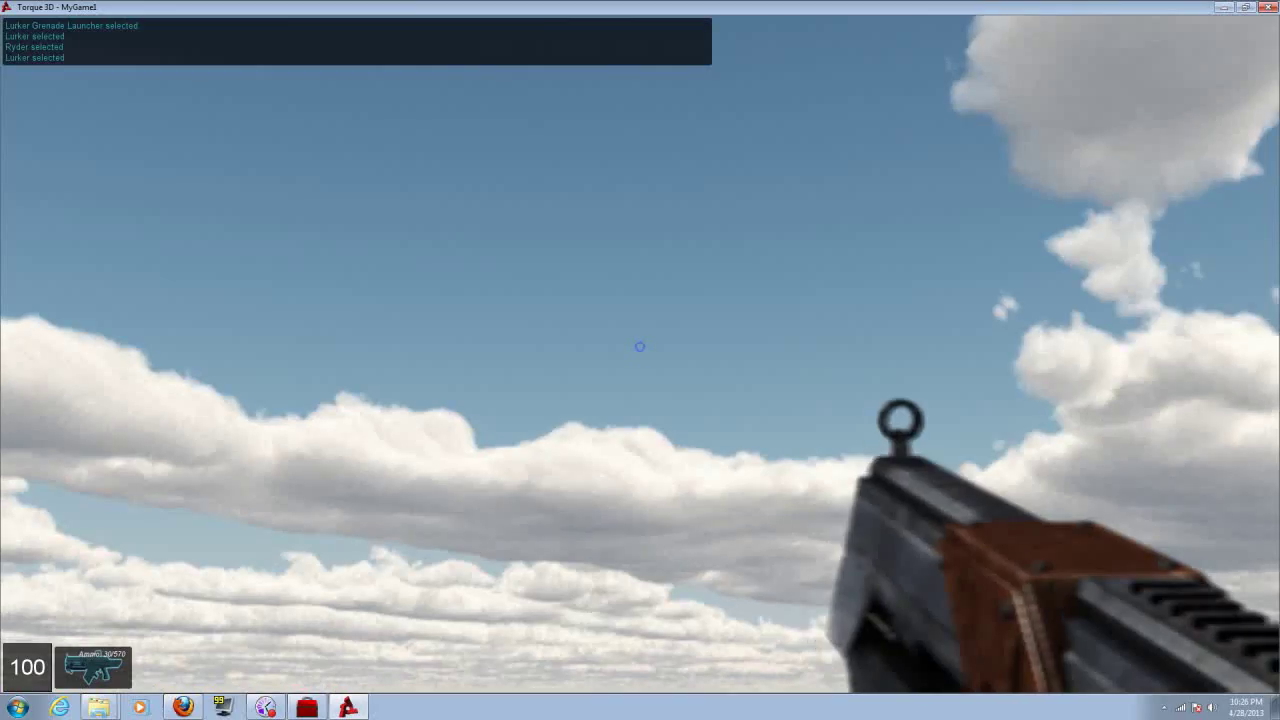
{"action": "mouse_move", "coordinate": [640, 347]}
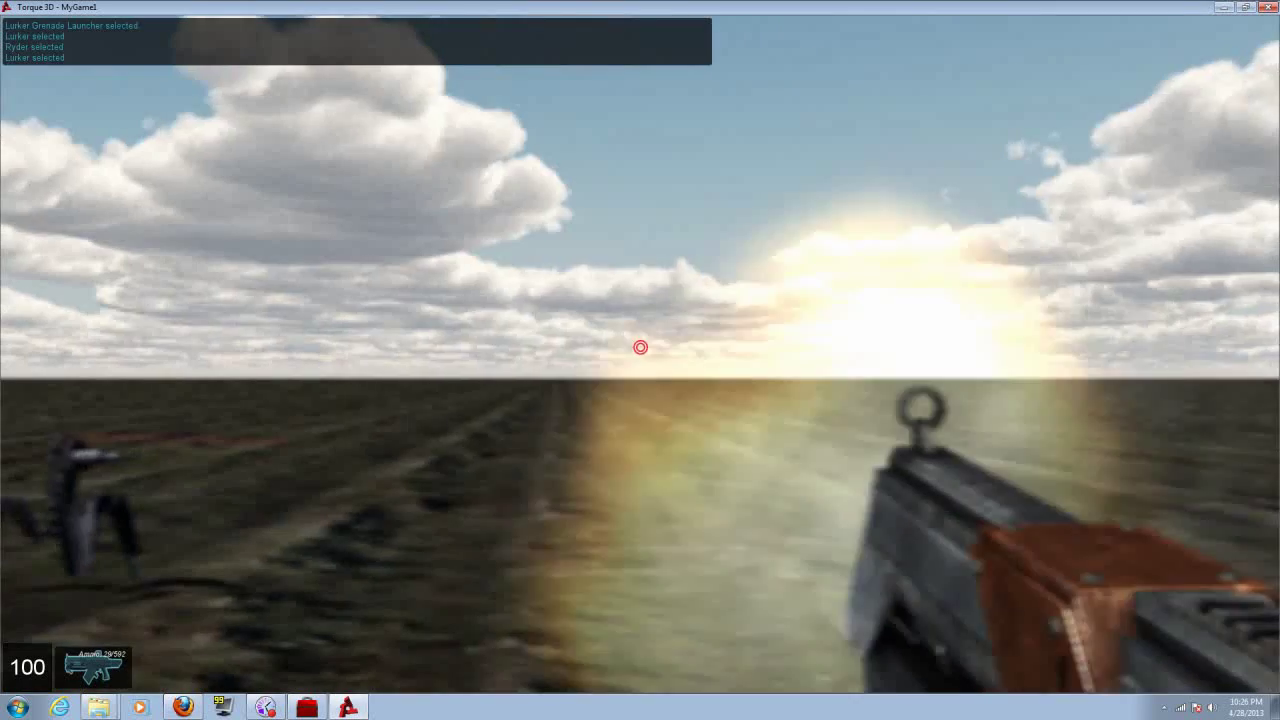
{"action": "key", "text": "r"}
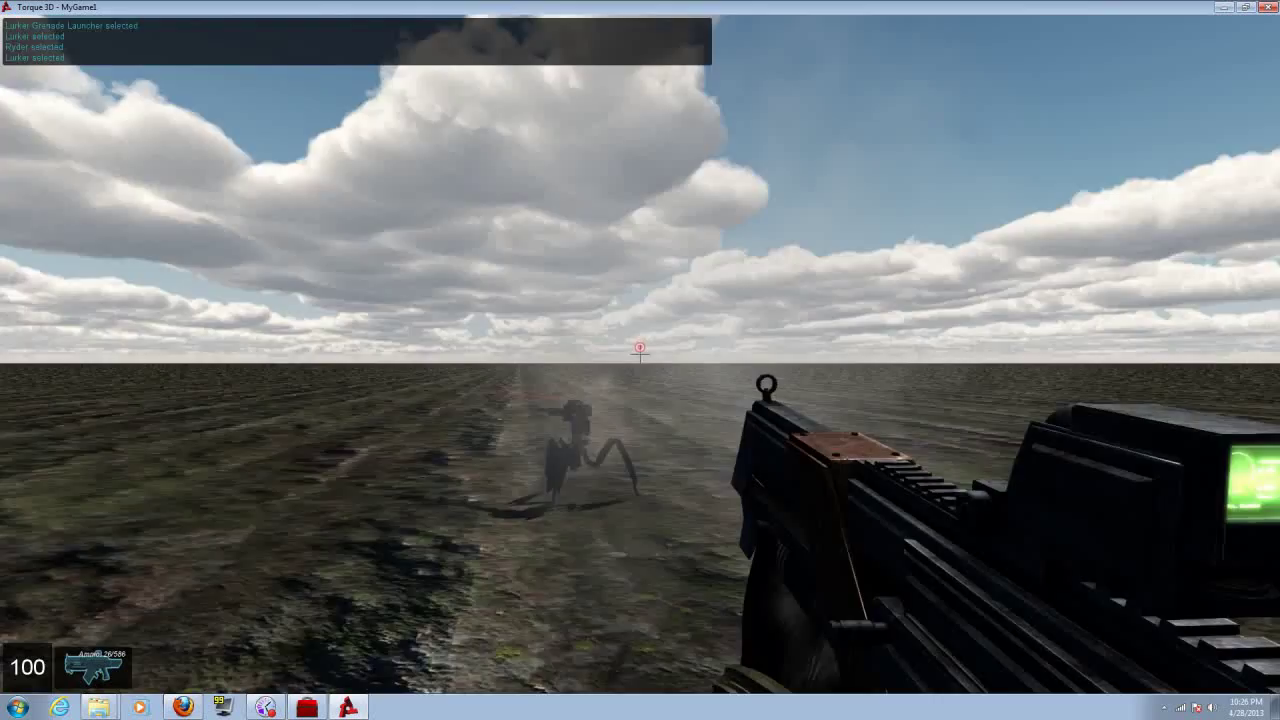
{"action": "right_click", "coordinate": [640, 352]}
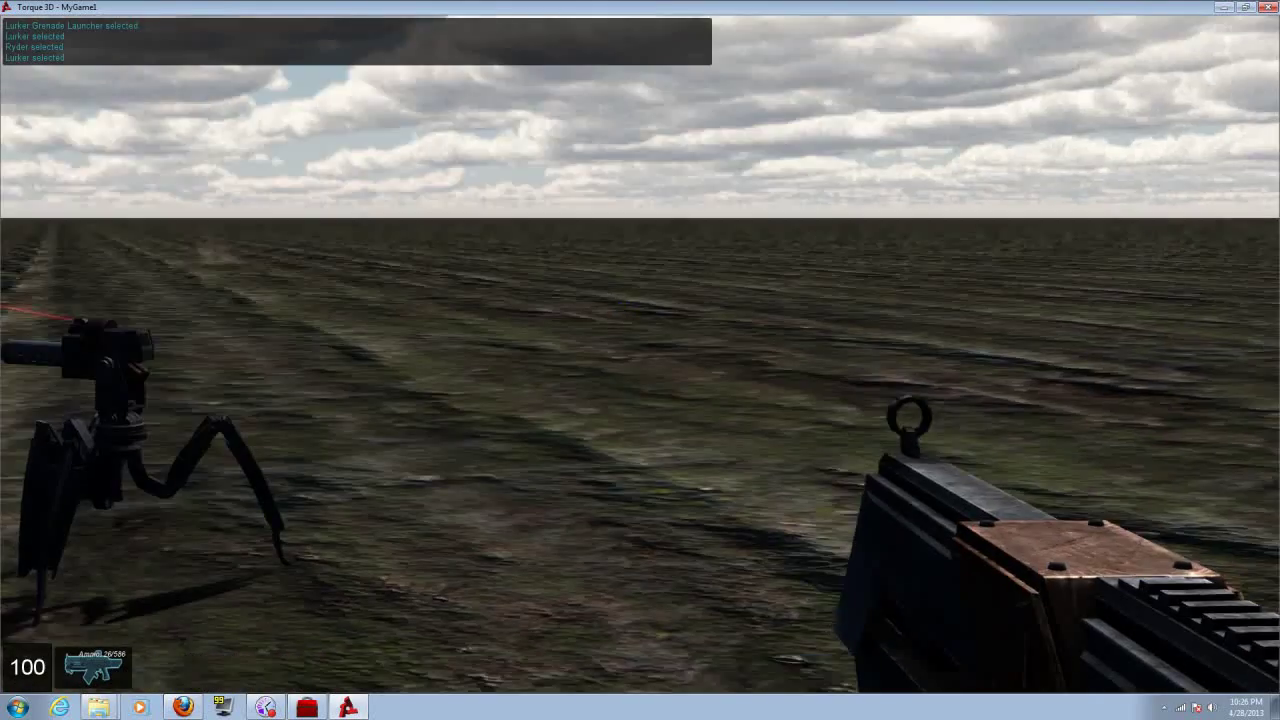
{"action": "left_click", "coordinate": [640, 347]}
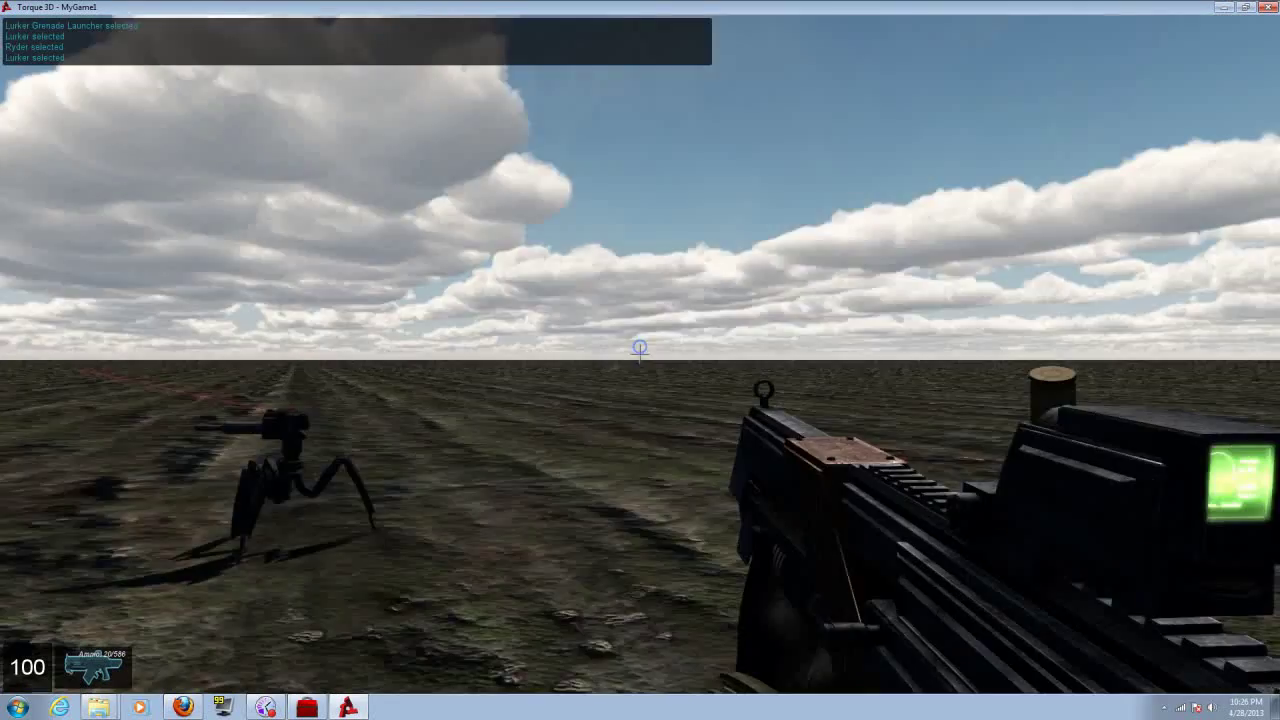
{"action": "left_click", "coordinate": [640, 350]}
{"action": "key", "text": "r"}
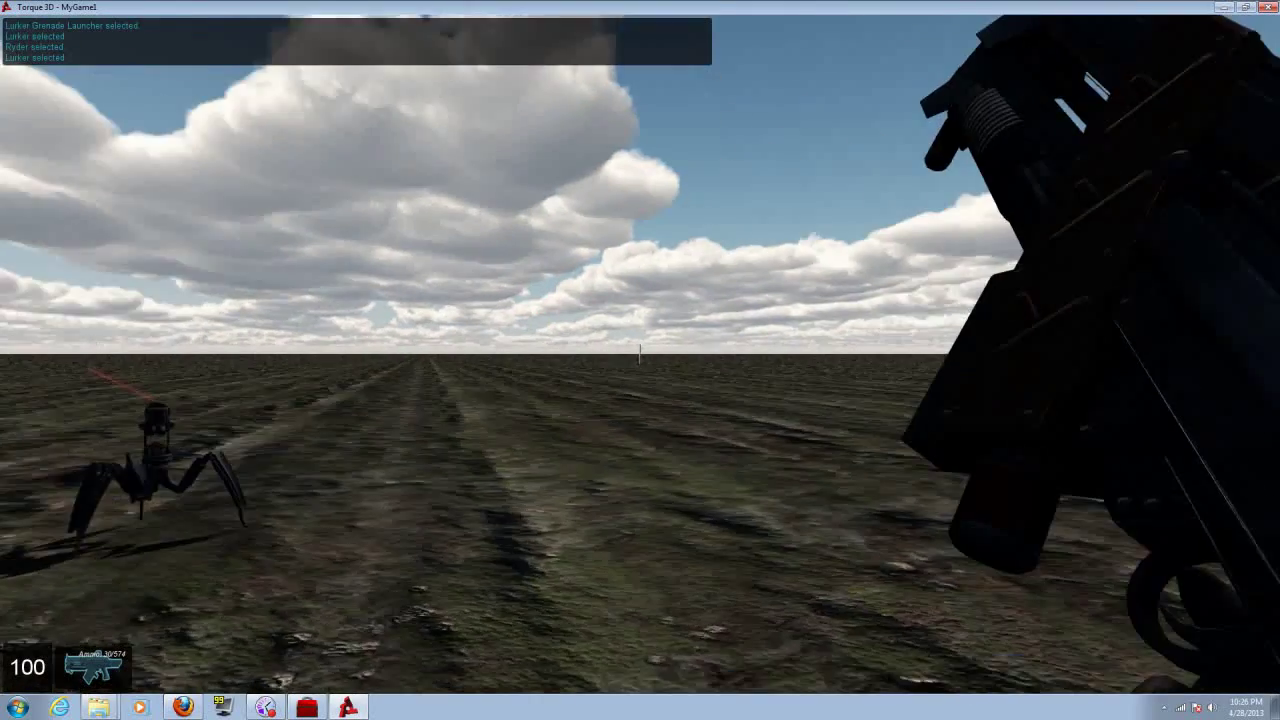
Move back from the turret, fire and reload the Lurker again, and return to the Level Editor.
{"action": "key", "text": "s"}
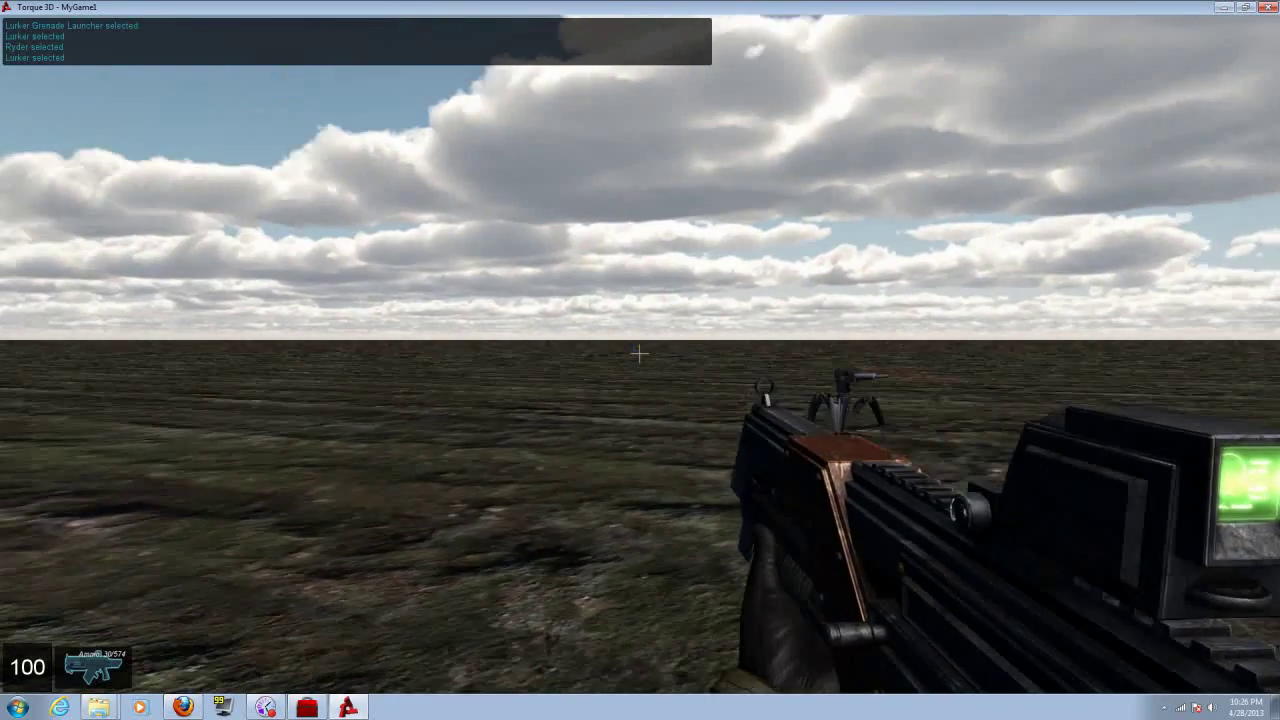
{"action": "left_click", "coordinate": [640, 353]}
{"action": "left_click", "coordinate": [640, 353]}
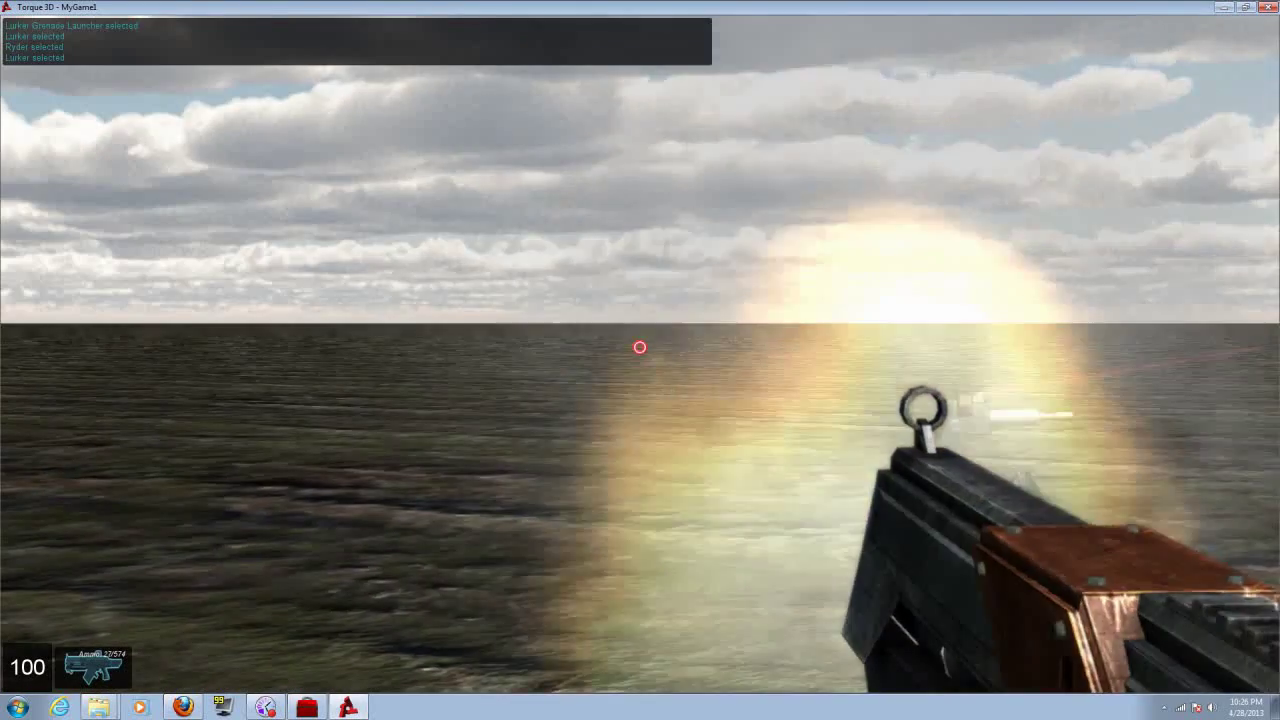
{"action": "key", "text": "r"}
{"action": "mouse_move", "coordinate": [640, 353]}
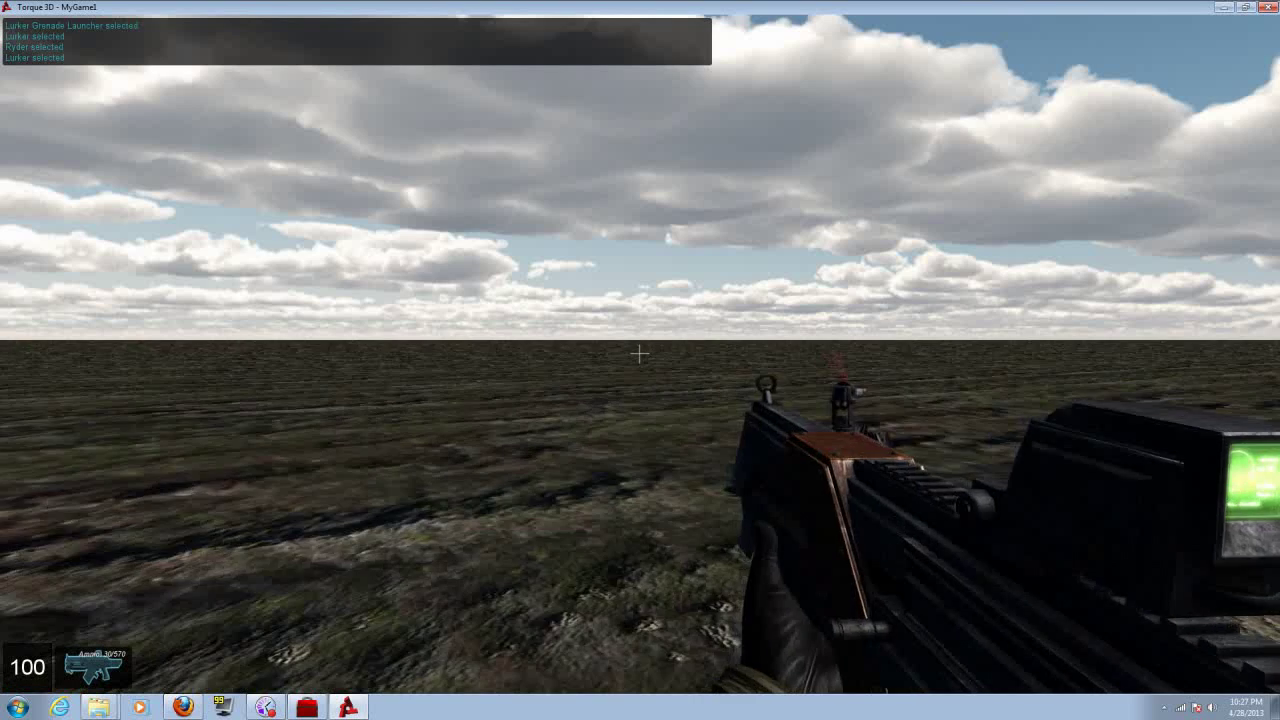
{"action": "left_click", "coordinate": [640, 353]}
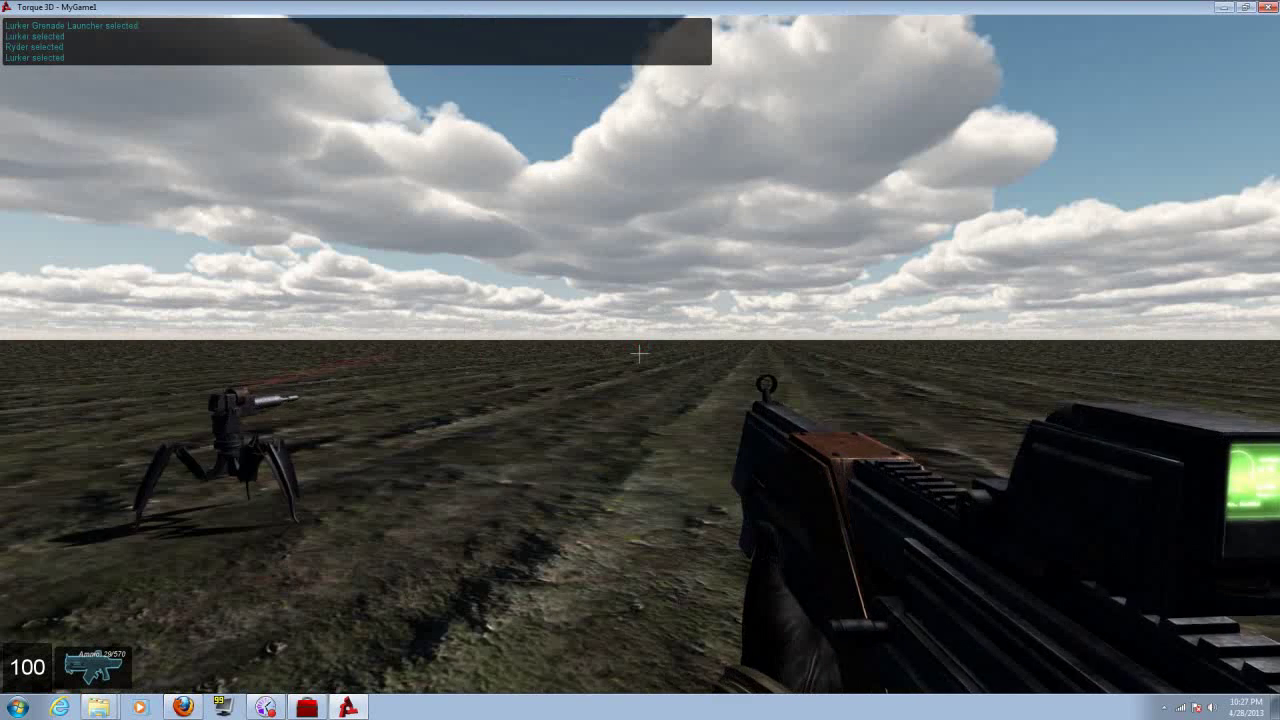
{"action": "key", "text": "F11"}
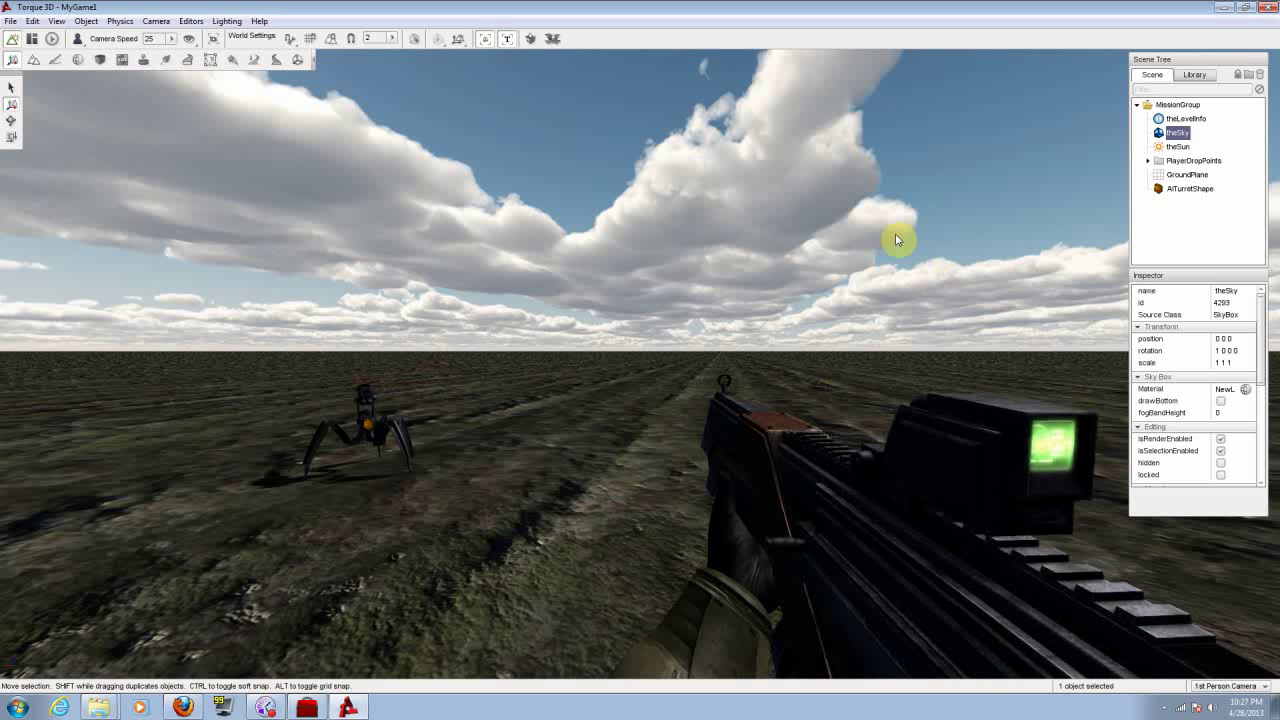
Create a new terrain named map1terrain with the grass1 material, resolution 512 and the Noise option.
{"action": "right_click_drag", "start_coordinate": [716, 283], "coordinate": [651, 291]}
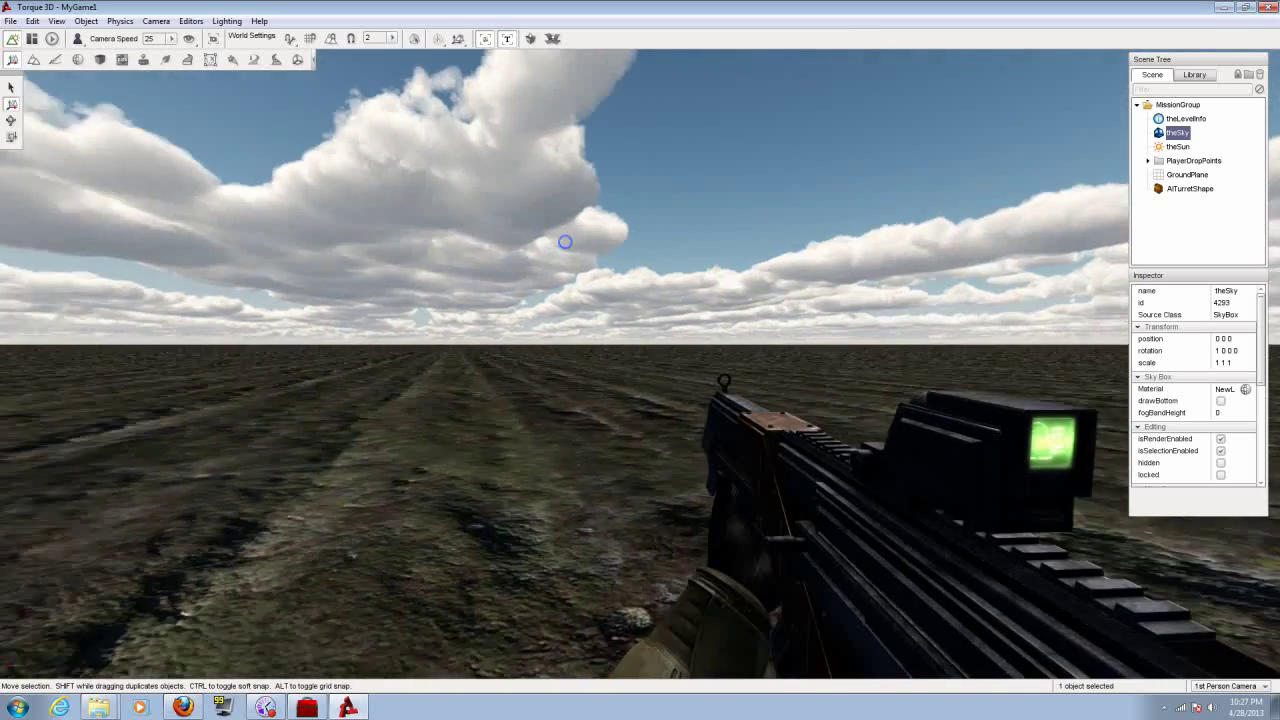
{"action": "right_click_drag", "start_coordinate": [565, 242], "coordinate": [357, 143]}
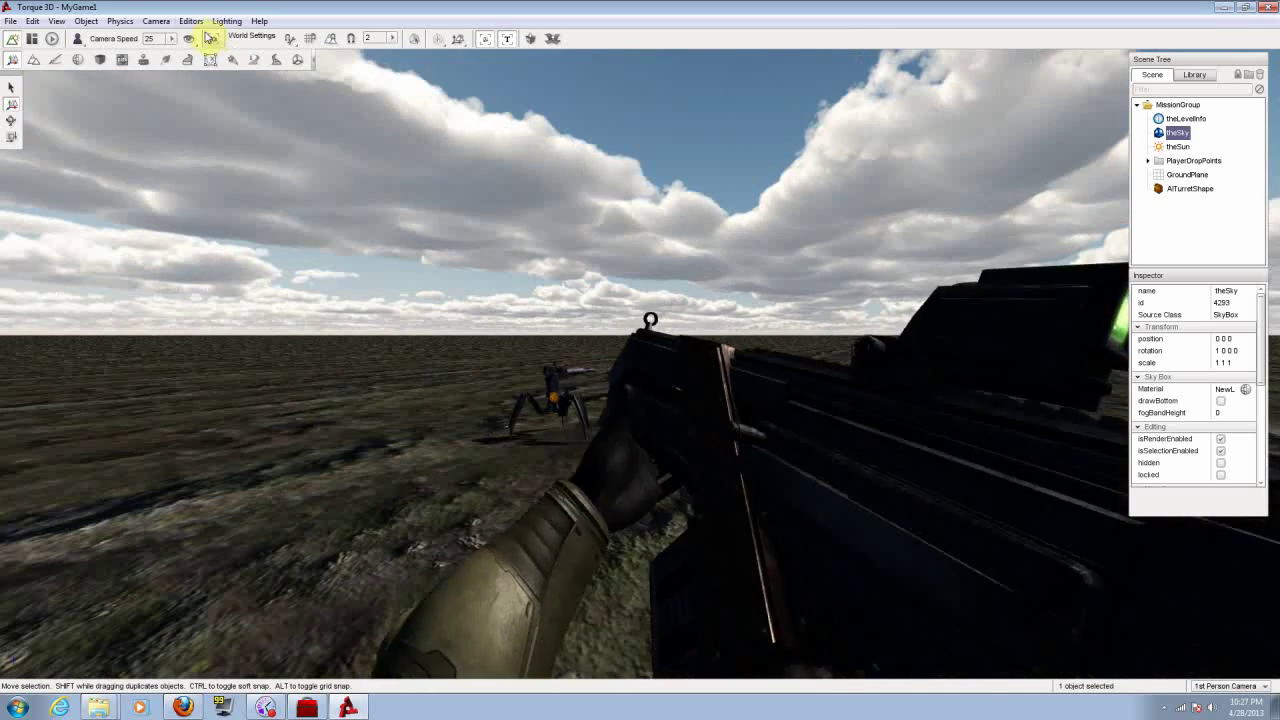
{"action": "left_click", "coordinate": [192, 21]}
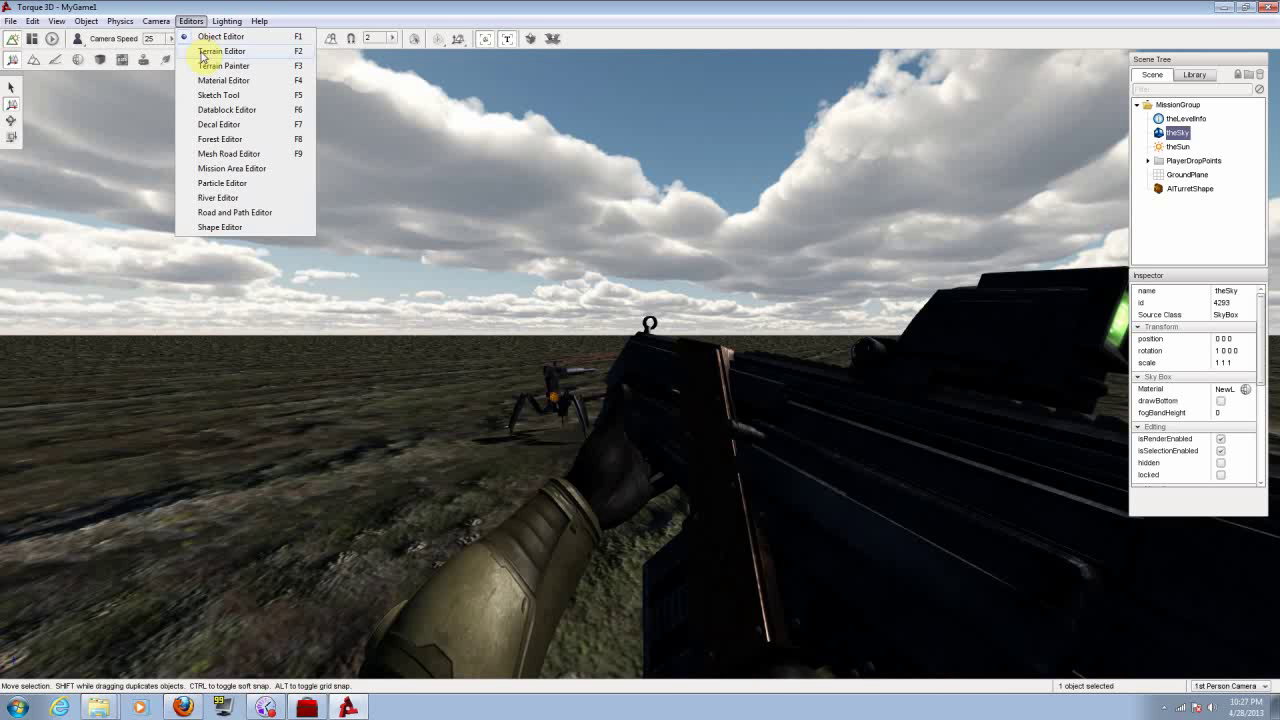
{"action": "left_click", "coordinate": [230, 52]}
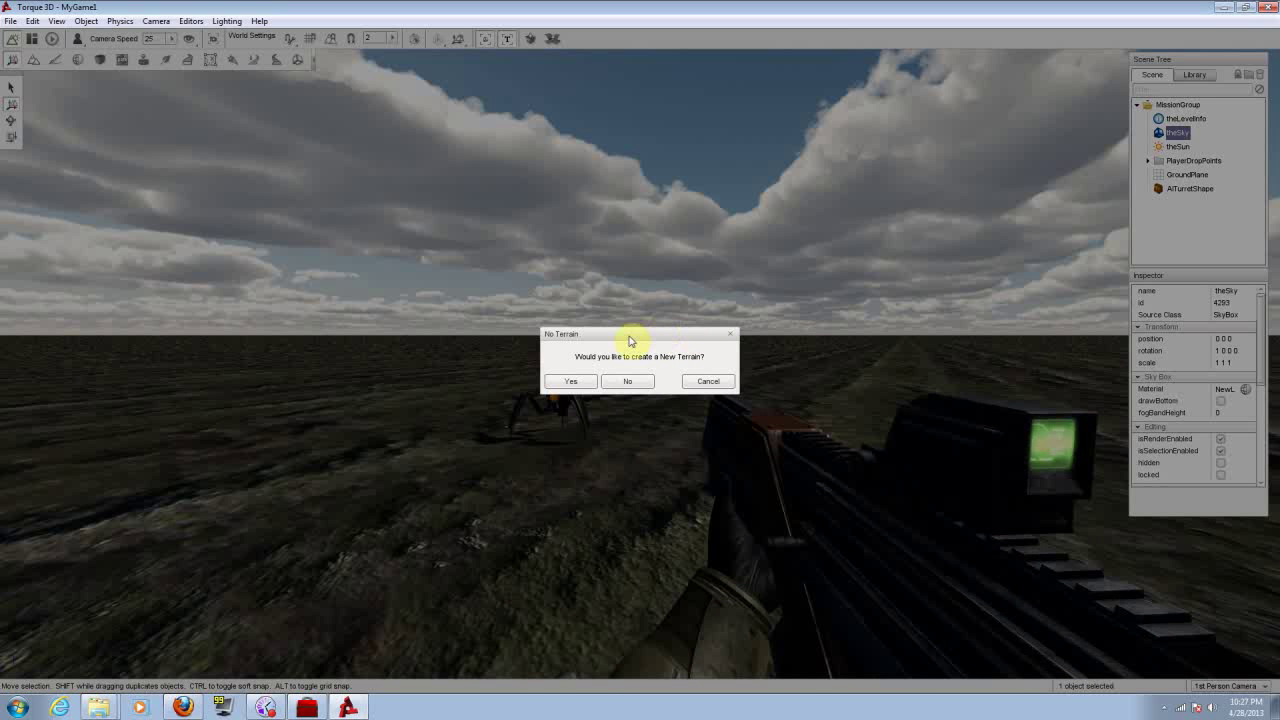
{"action": "left_click", "coordinate": [565, 384]}
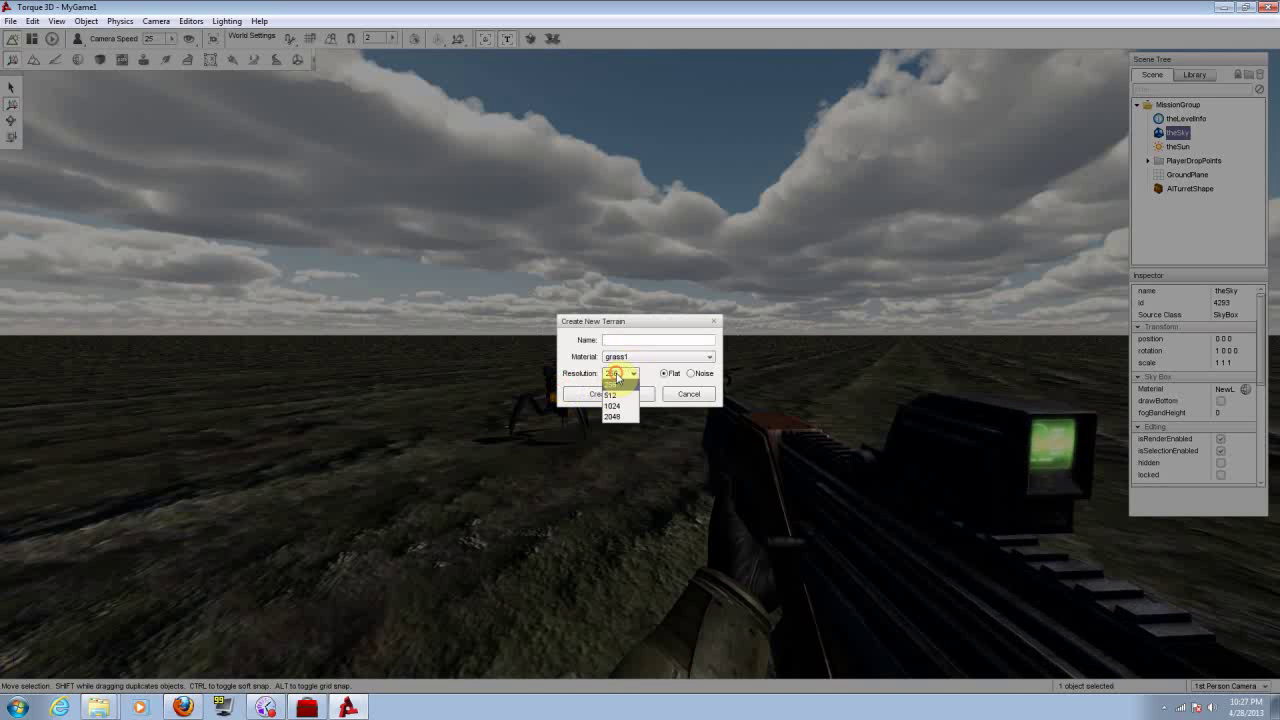
{"action": "left_click", "coordinate": [618, 396]}
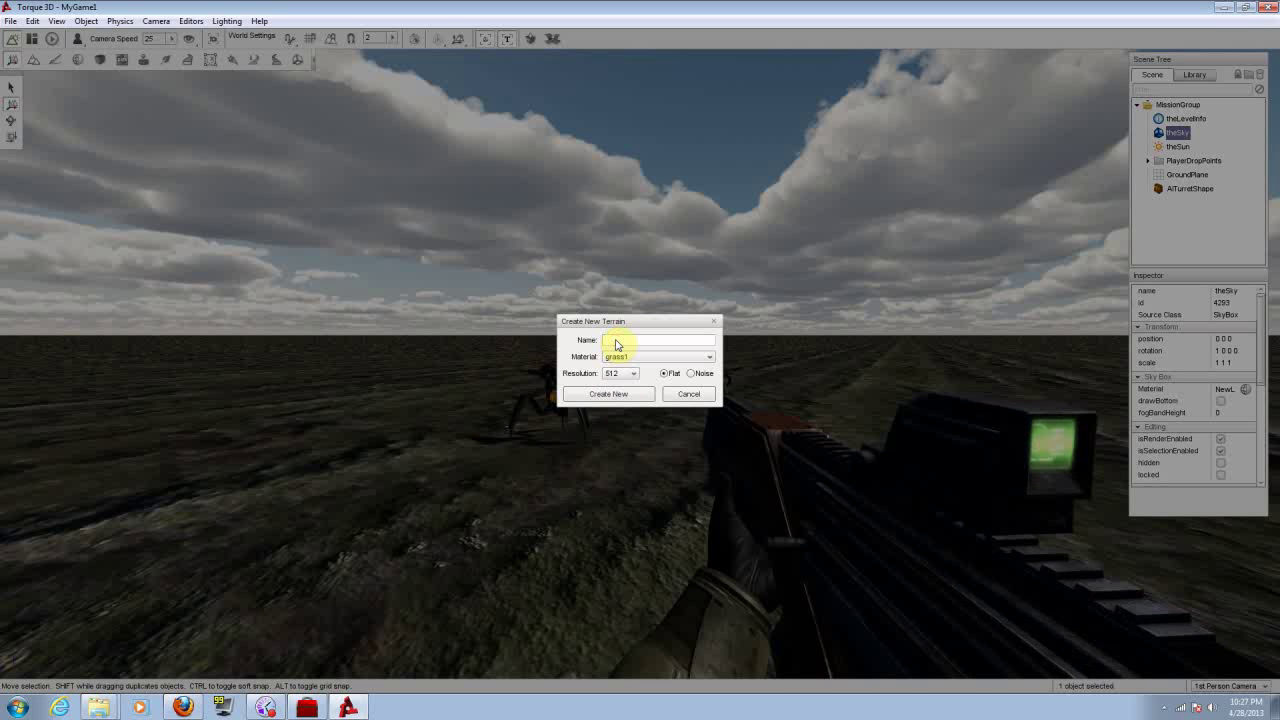
{"action": "left_click", "coordinate": [616, 341]}
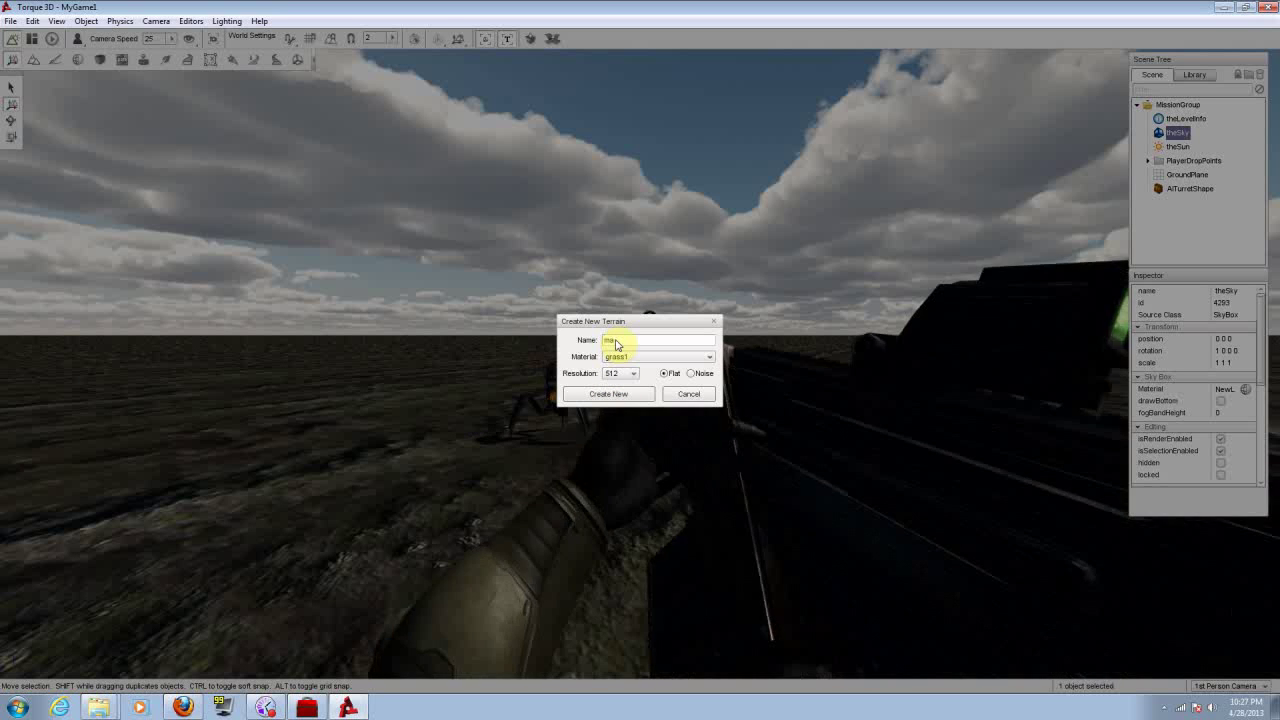
{"action": "type", "text": "mainterra"}
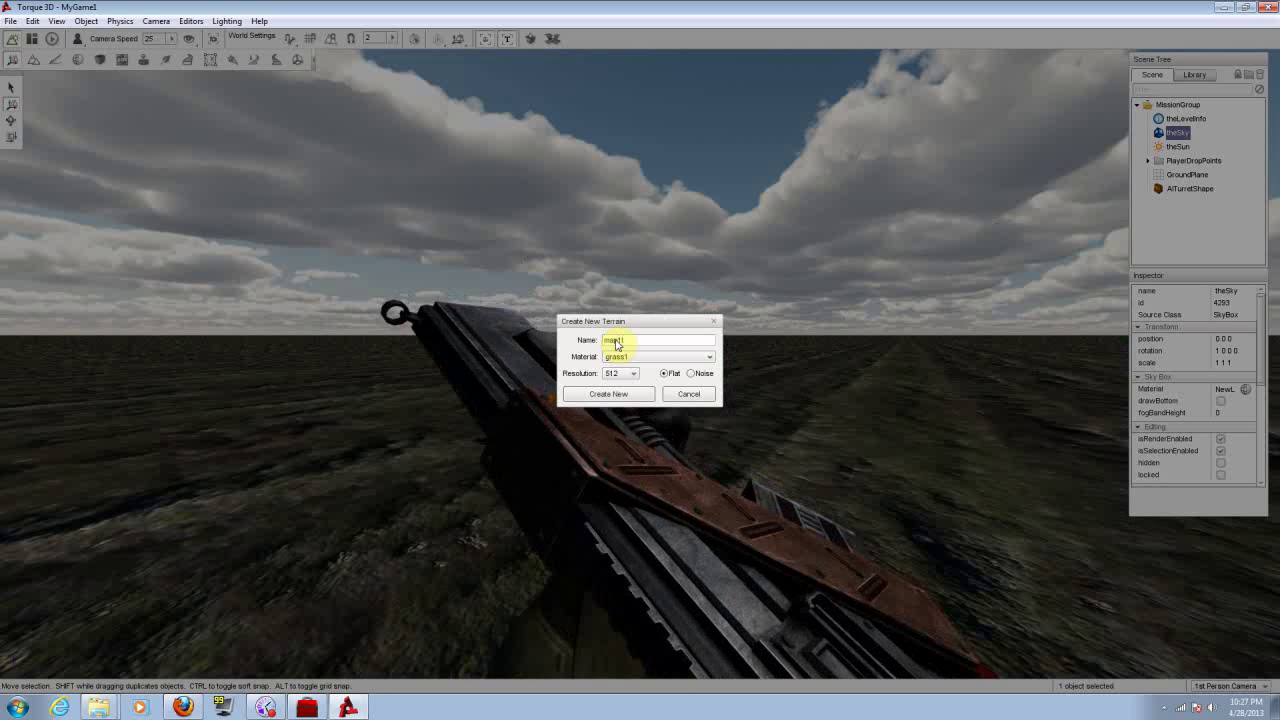
{"action": "type", "text": "in"}
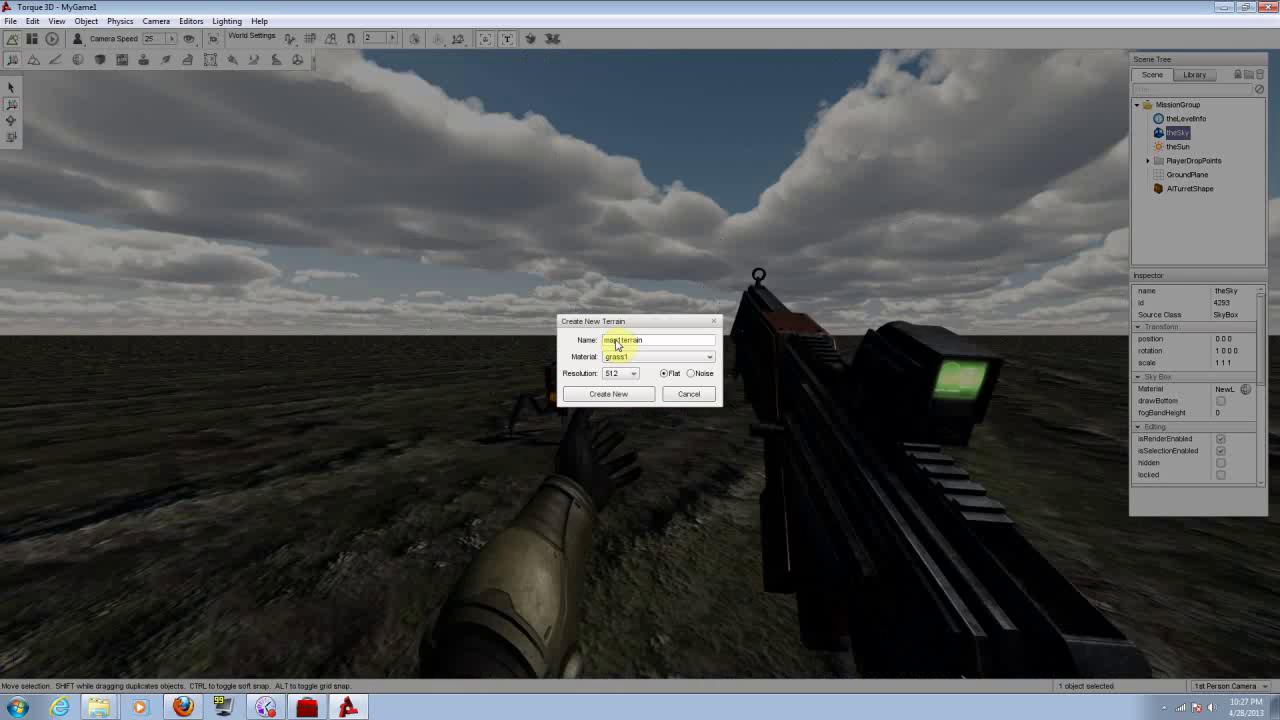
{"action": "left_click", "coordinate": [691, 374]}
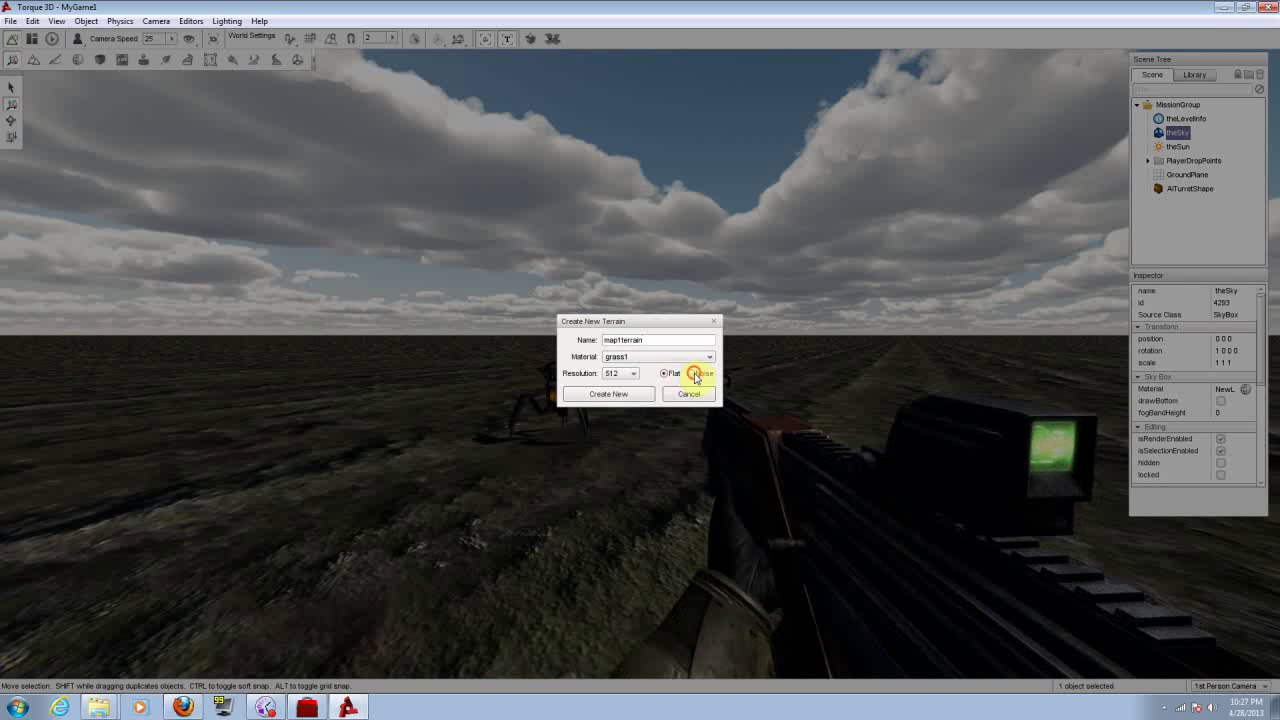
{"action": "left_click", "coordinate": [636, 400]}
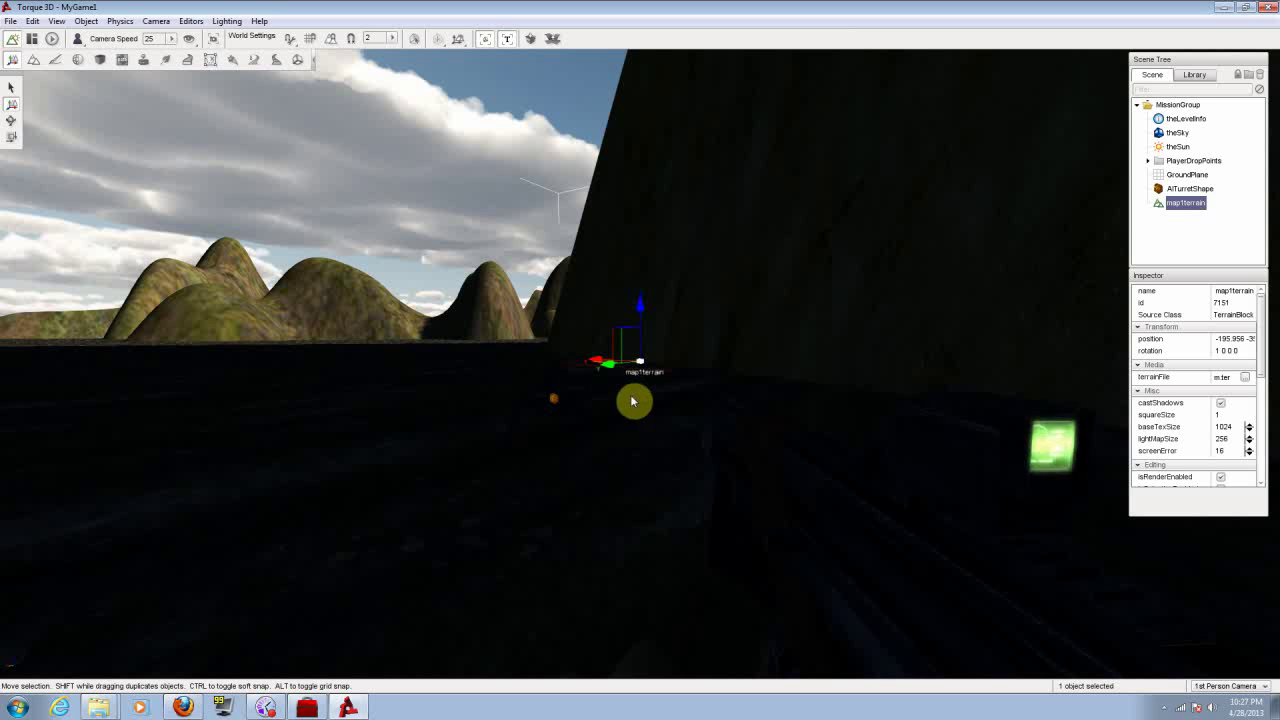
Look around the new terrain, then switch to the free camera and fly out to view its mountains.
{"action": "right_click_drag", "start_coordinate": [540, 395], "coordinate": [360, 338]}
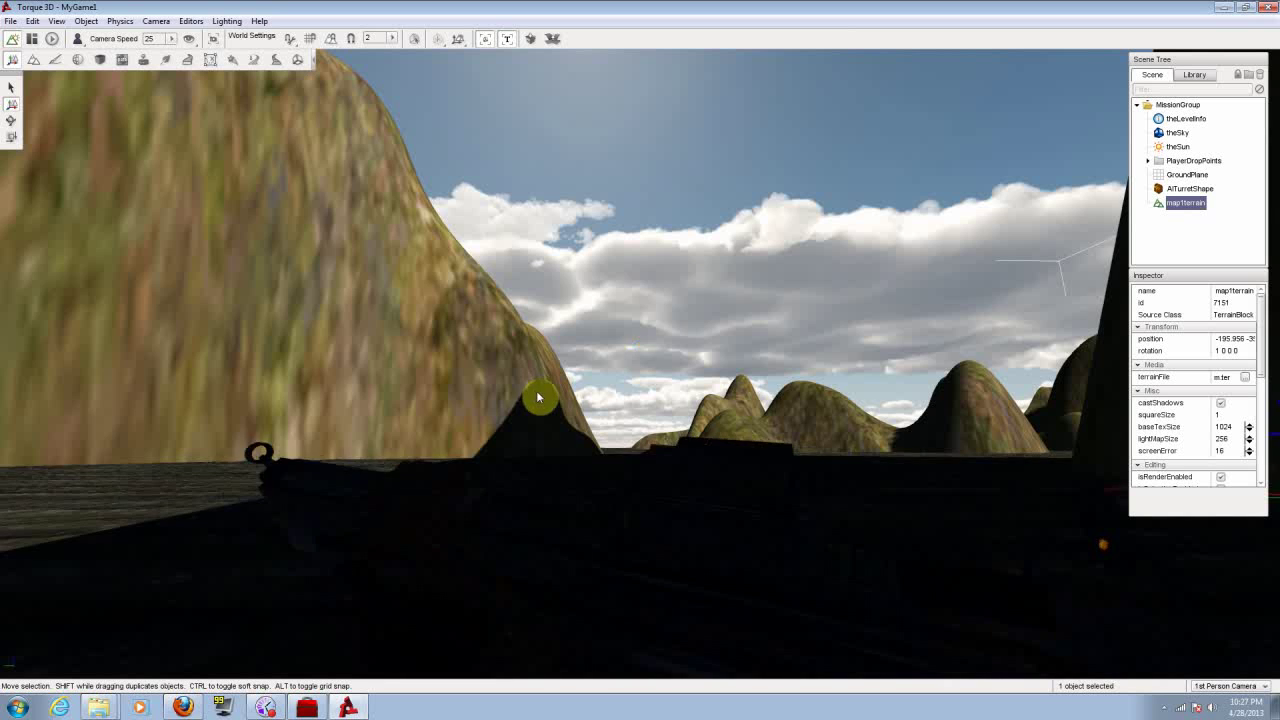
{"action": "right_click_drag", "start_coordinate": [686, 386], "coordinate": [668, 339]}
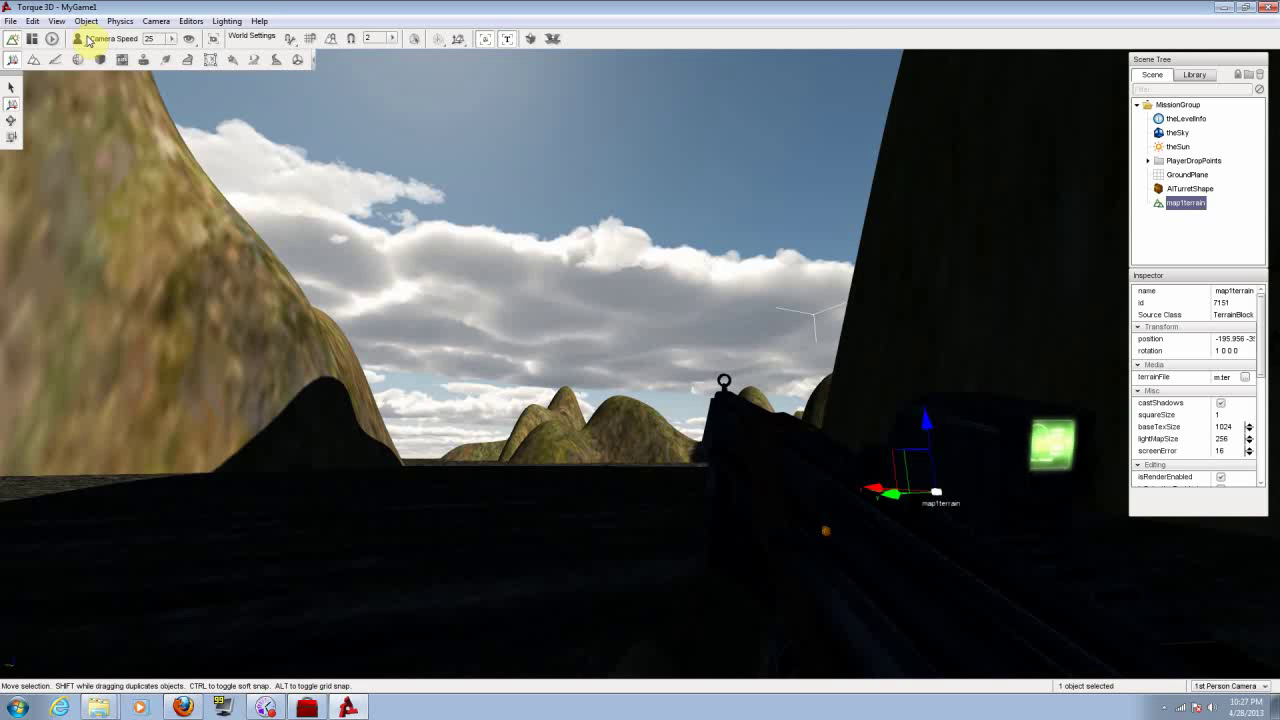
{"action": "right_click_drag", "start_coordinate": [575, 393], "coordinate": [193, 165]}
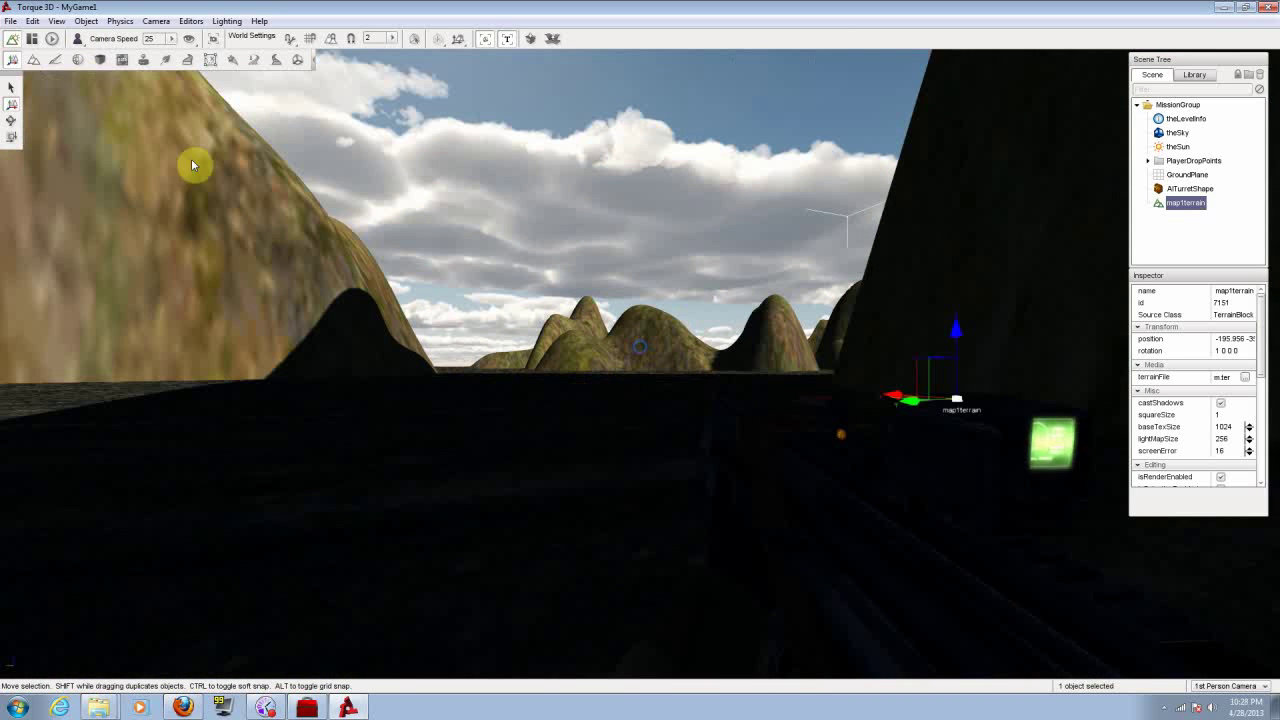
{"action": "left_click", "coordinate": [78, 40]}
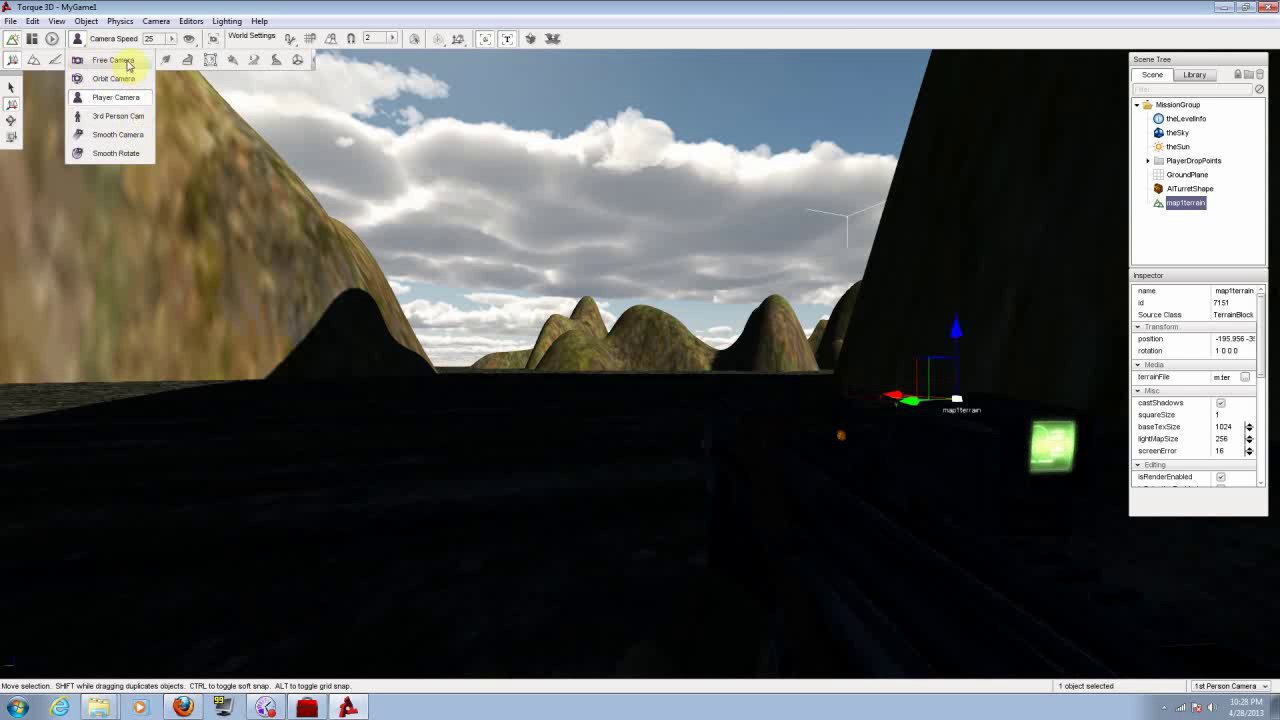
{"action": "left_click", "coordinate": [125, 62]}
{"action": "right_click_drag", "start_coordinate": [490, 199], "coordinate": [830, 225]}
{"action": "key", "text": "w"}
{"action": "key", "text": "w"}
{"action": "key", "text": "w"}
{"action": "key", "text": "a"}
{"action": "key", "text": "a"}
{"action": "right_click_drag", "start_coordinate": [860, 365], "coordinate": [795, 365]}
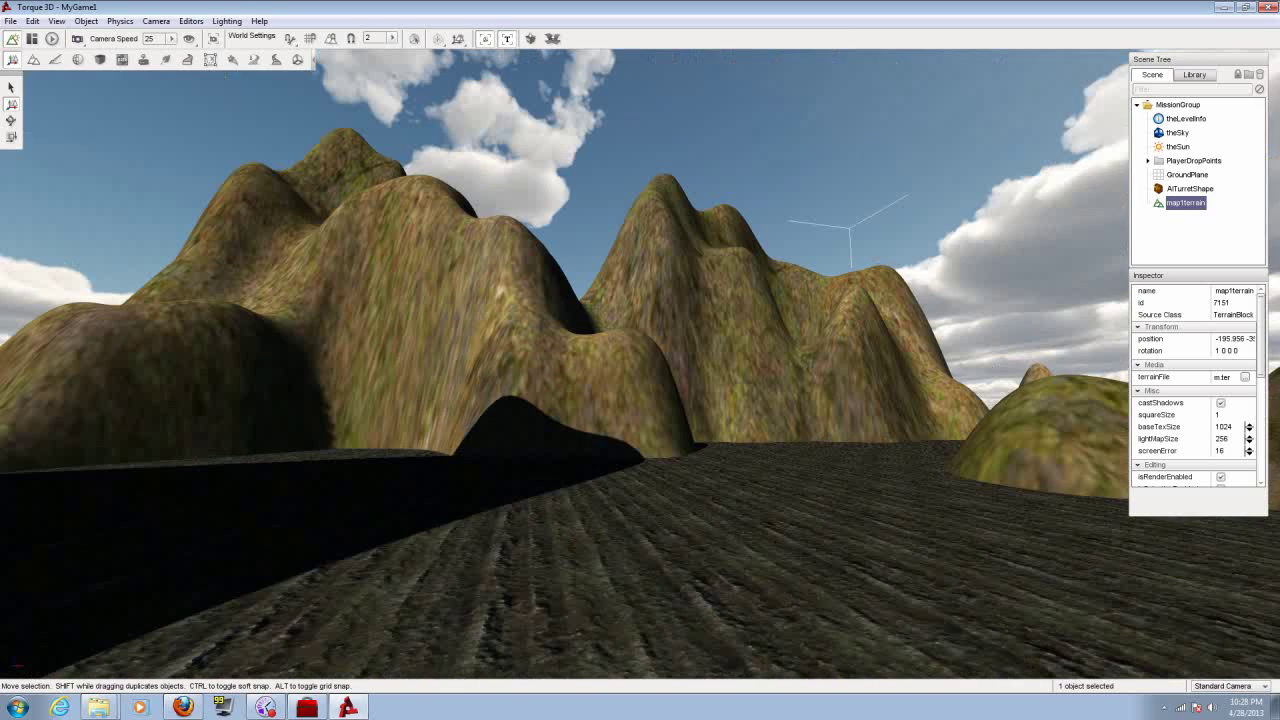
Switch to the 3rd person camera and view the terrain from behind the player.
{"action": "left_click", "coordinate": [78, 39]}
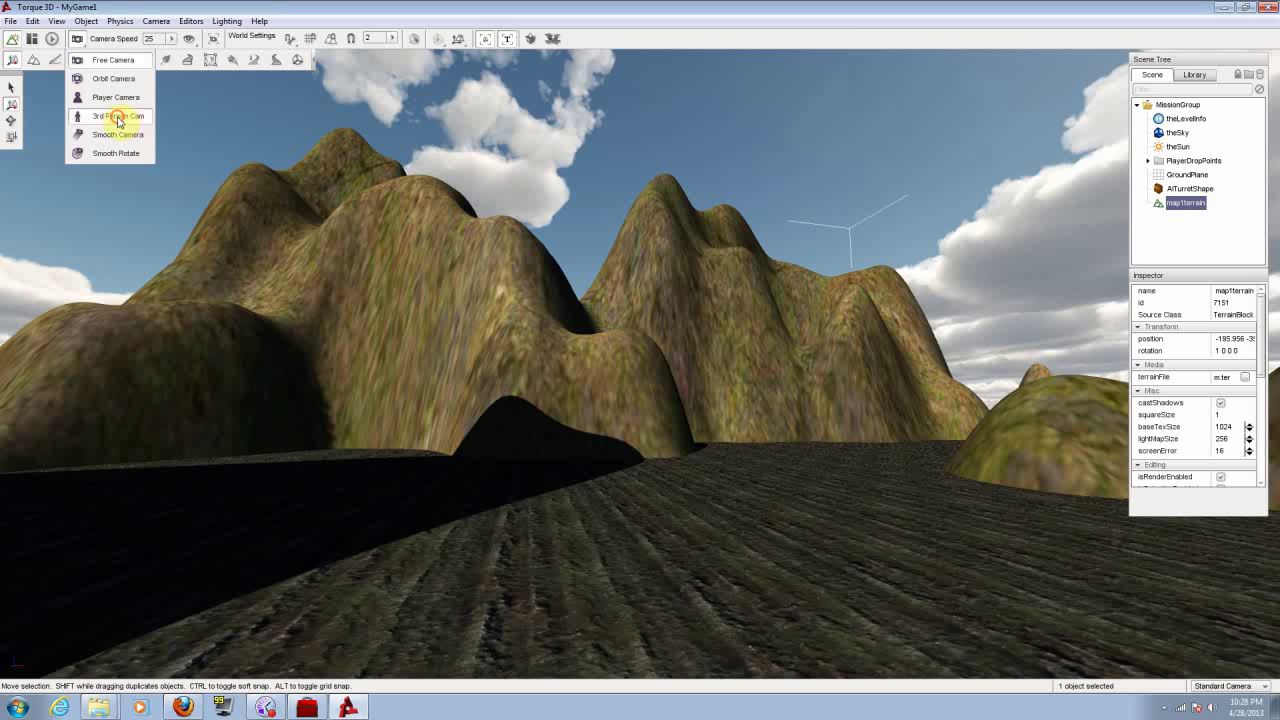
{"action": "left_click", "coordinate": [118, 117]}
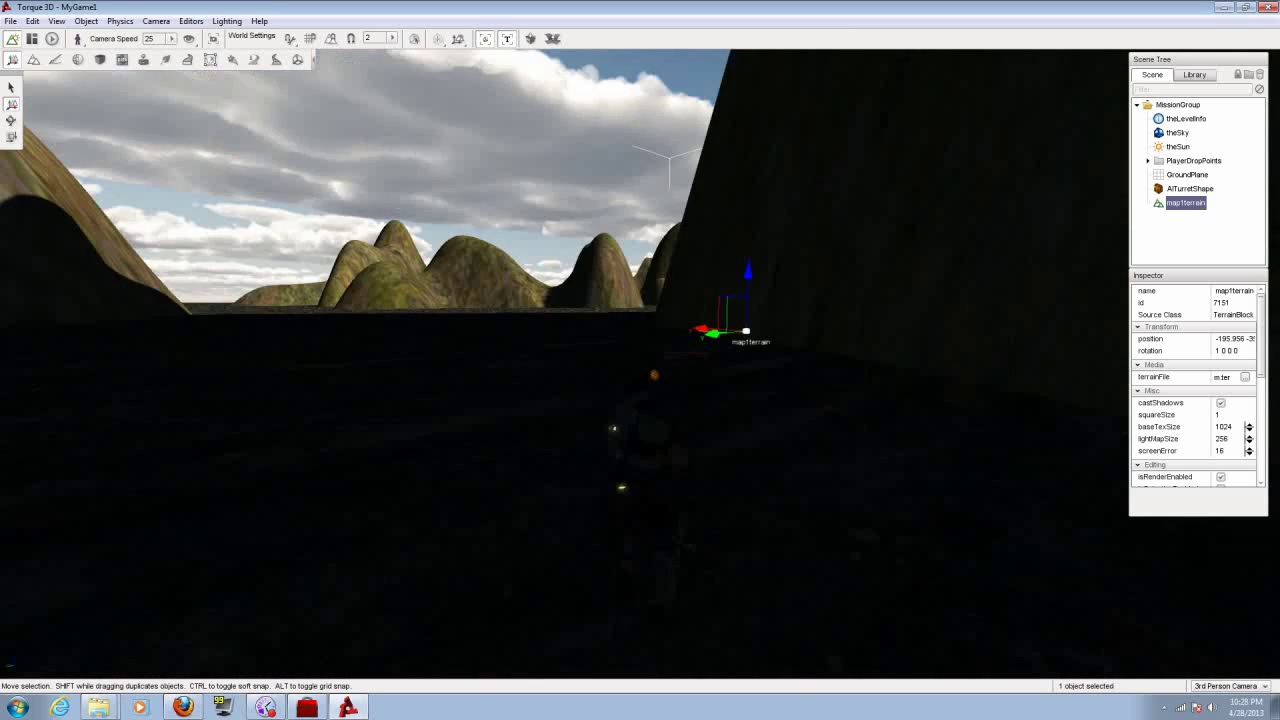
{"action": "mouse_move", "coordinate": [640, 365]}
{"action": "right_mouse_down"}
{"action": "mouse_move", "coordinate": [700, 415]}
{"action": "mouse_move", "coordinate": [615, 420]}
{"action": "mouse_move", "coordinate": [610, 365]}
{"action": "mouse_move", "coordinate": [470, 350]}
{"action": "mouse_move", "coordinate": [640, 347]}
{"action": "right_mouse_up"}
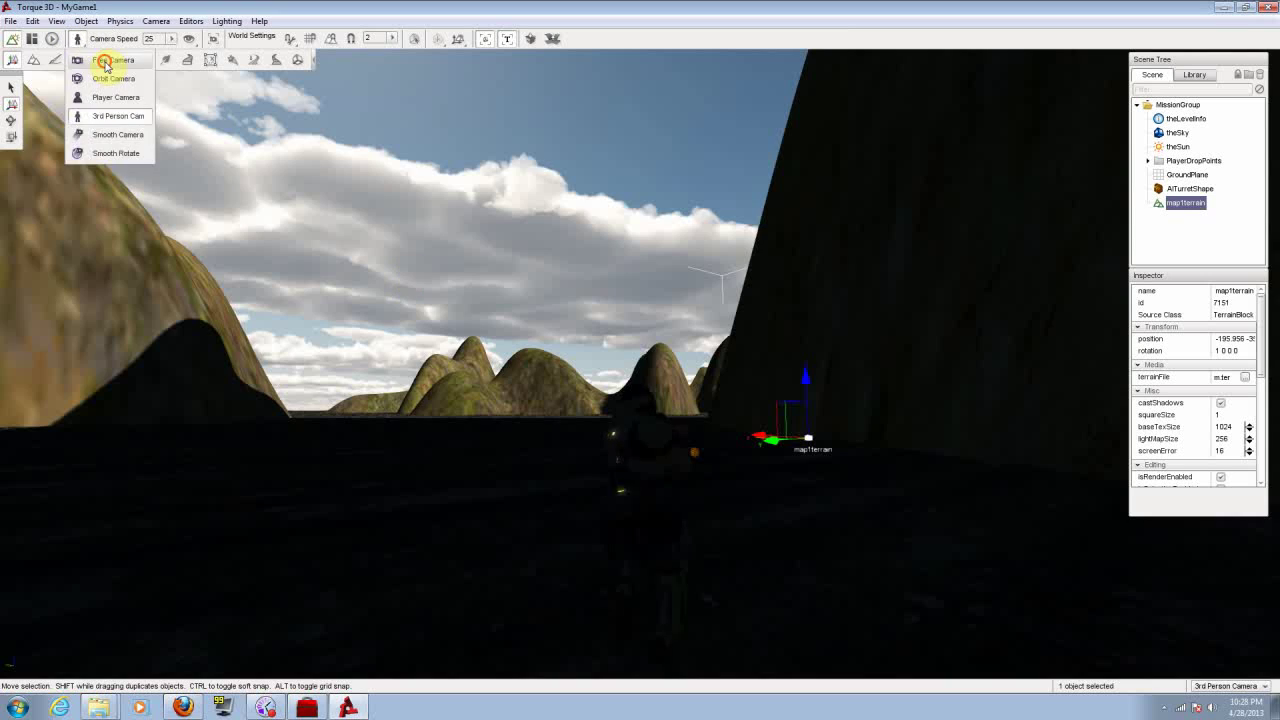
Return to the free camera and fly among the hills to examine the terrain's shape and surface texture up close.
{"action": "left_click", "coordinate": [105, 64]}
{"action": "right_click_drag", "start_coordinate": [600, 350], "coordinate": [384, 370]}
{"action": "key", "text": "s"}
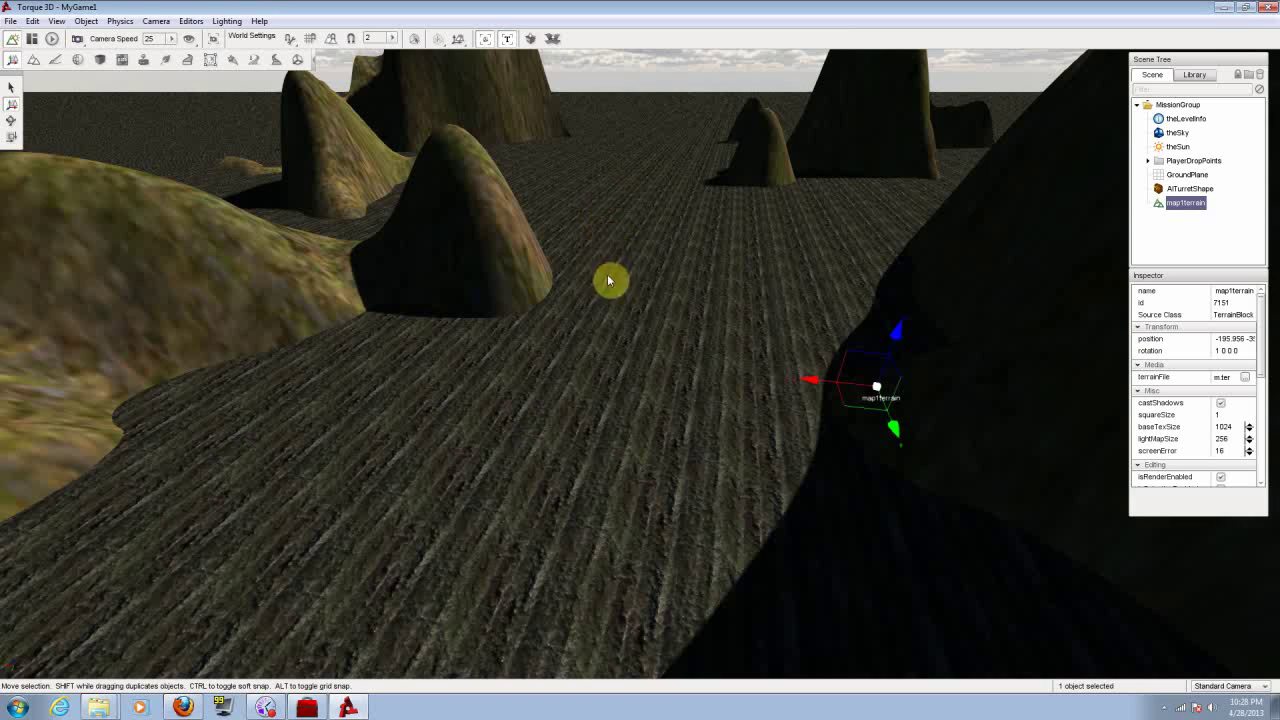
{"action": "right_click_drag", "start_coordinate": [299, 305], "coordinate": [374, 331]}
{"action": "key", "text": "w"}
{"action": "key", "text": "w"}
{"action": "right_click_drag", "start_coordinate": [551, 298], "coordinate": [625, 268]}
{"action": "key", "text": "w"}
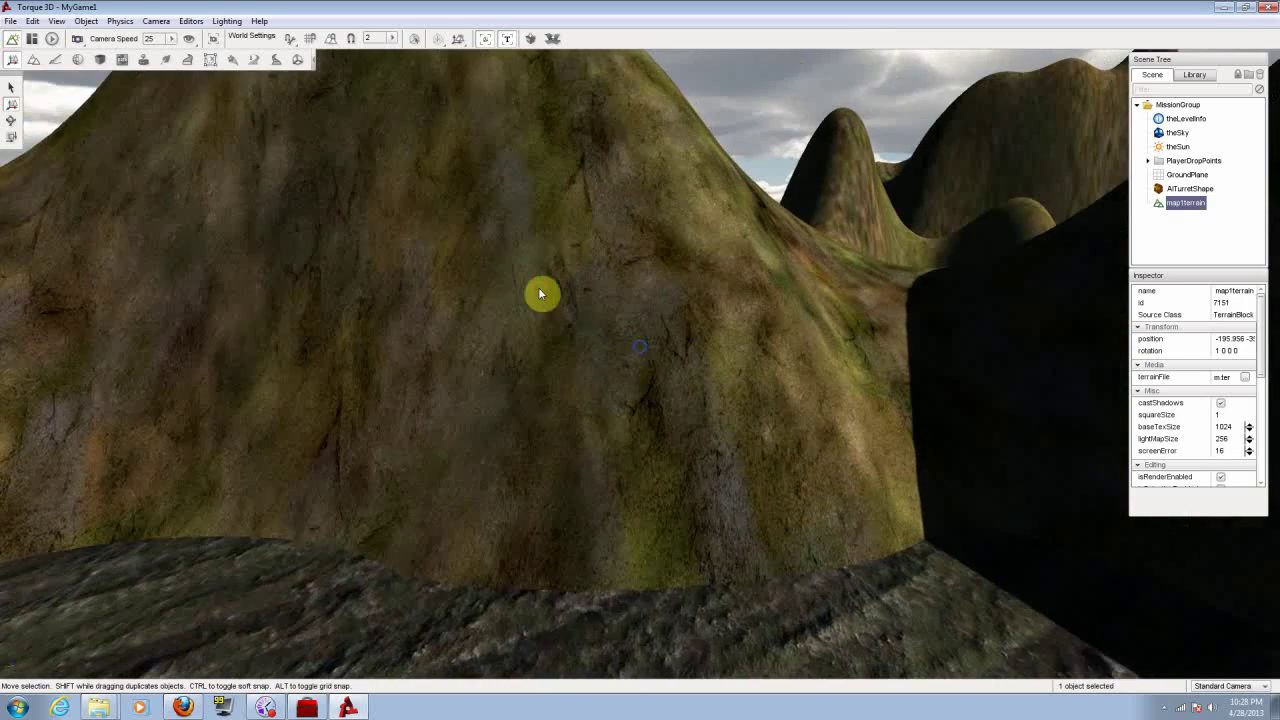
{"action": "left_click", "coordinate": [597, 348]}
{"action": "mouse_move", "coordinate": [597, 348]}
{"action": "right_mouse_down"}
{"action": "mouse_move", "coordinate": [400, 350]}
{"action": "mouse_move", "coordinate": [597, 348]}
{"action": "right_mouse_up"}
{"action": "key", "text": "a"}
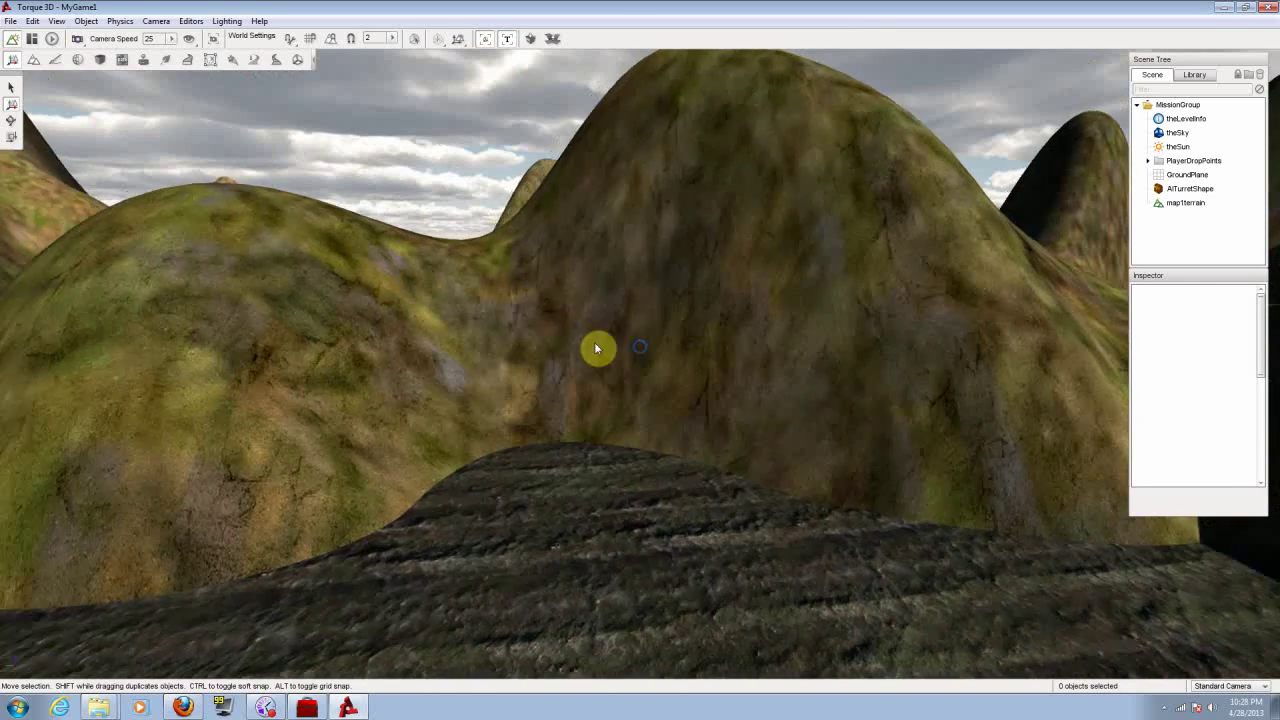
{"action": "key", "text": "s"}
In the Terrain Painter, change the grass1 material's diffuse texture to rocktest and apply it to the terrain.
{"action": "left_click", "coordinate": [188, 21]}
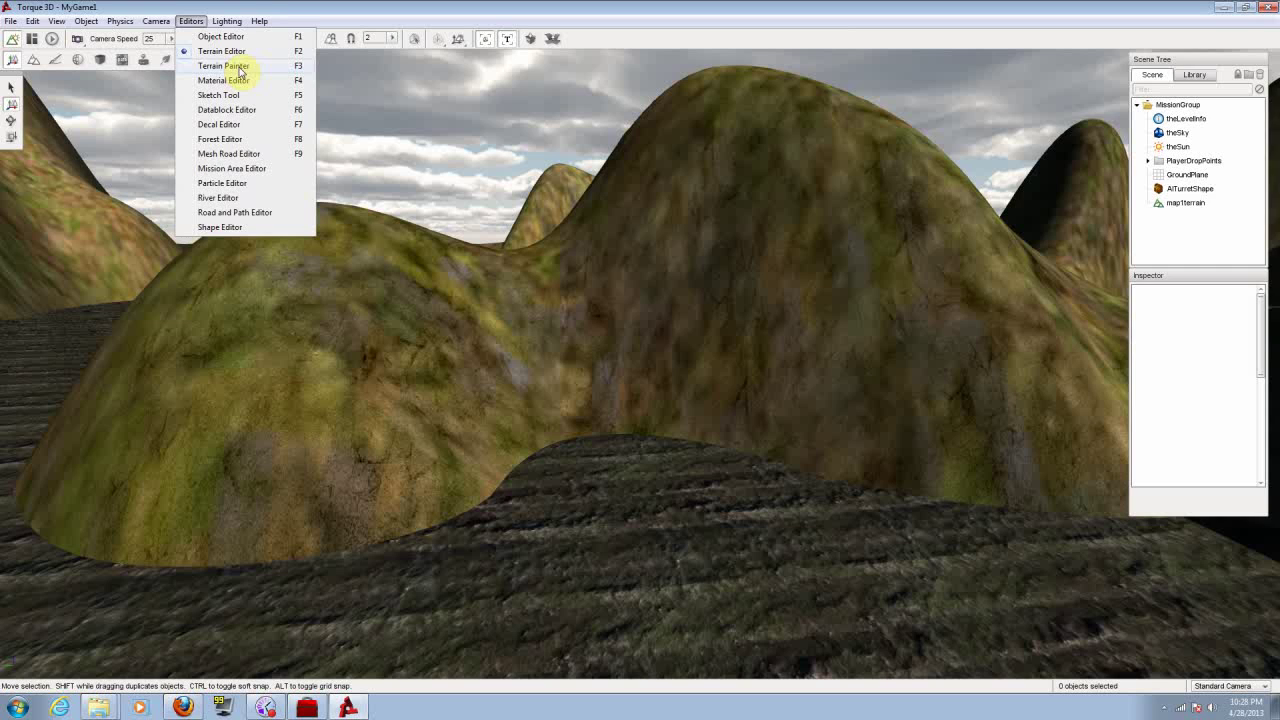
{"action": "left_click", "coordinate": [240, 67]}
{"action": "right_click_drag", "start_coordinate": [843, 266], "coordinate": [850, 273]}
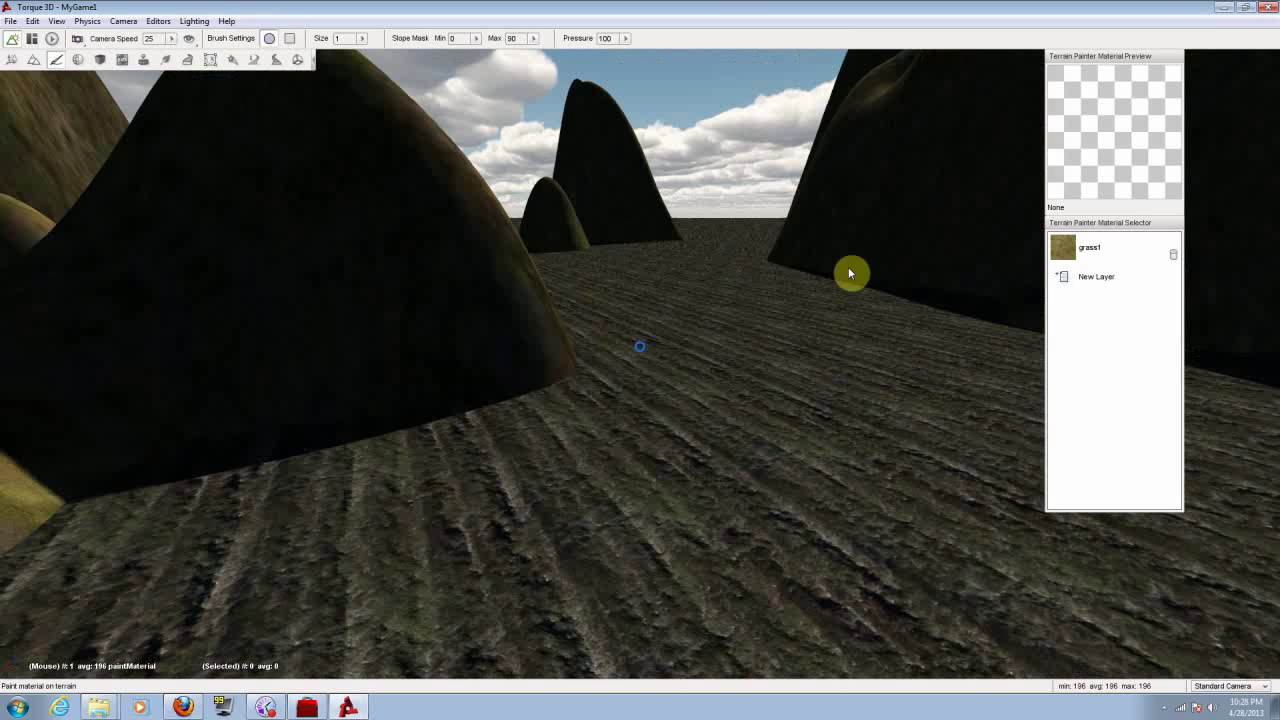
{"action": "double_click", "coordinate": [1126, 247]}
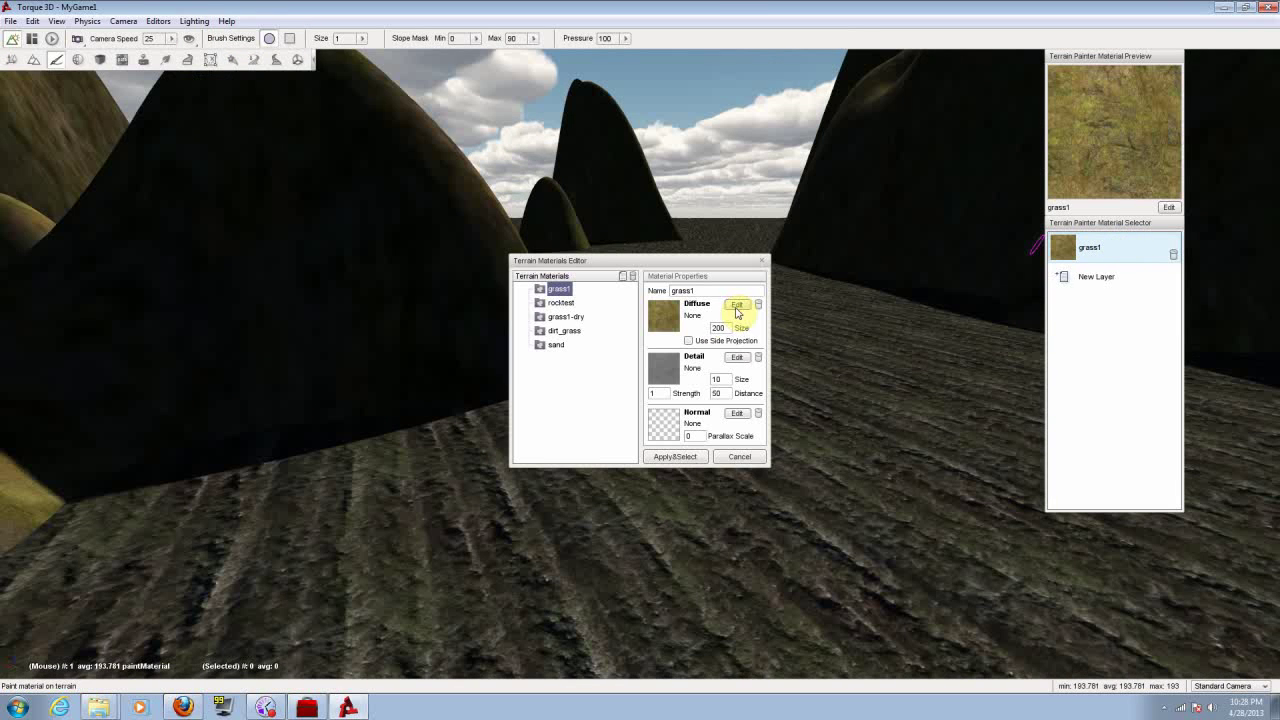
{"action": "left_click", "coordinate": [737, 308]}
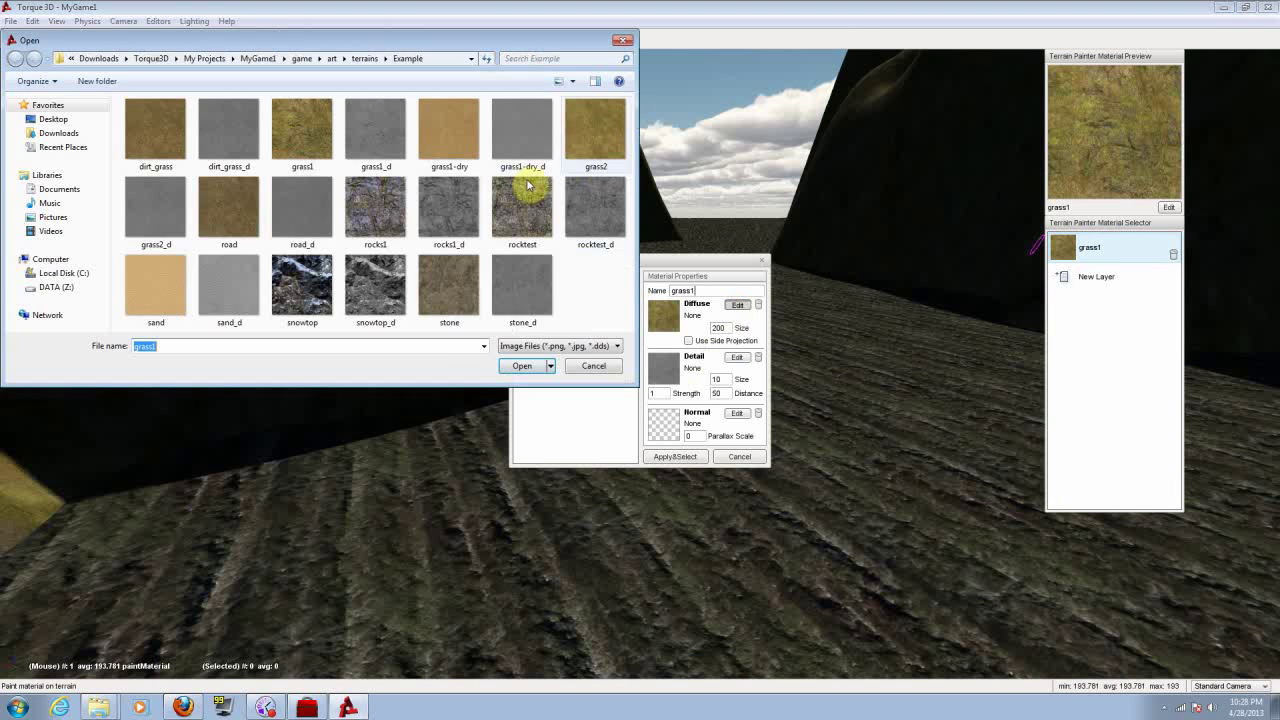
{"action": "left_click", "coordinate": [516, 207]}
{"action": "left_click", "coordinate": [522, 366]}
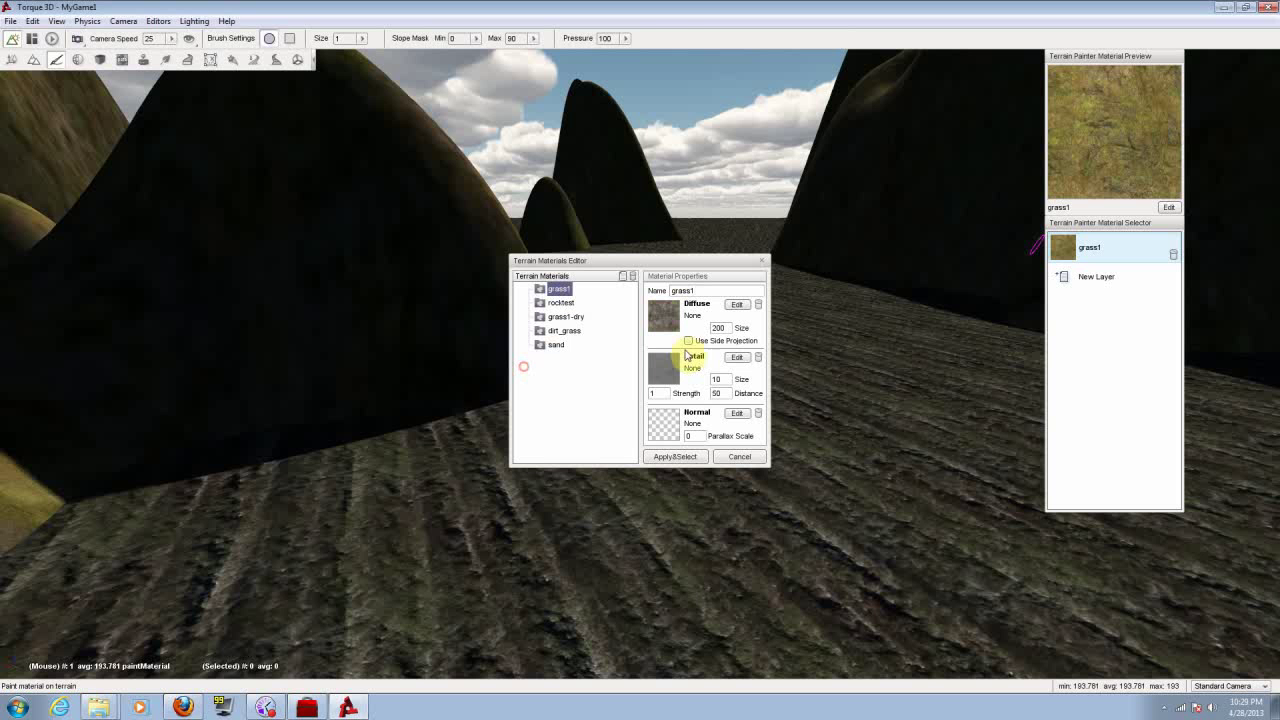
{"action": "left_click", "coordinate": [686, 461]}
{"action": "right_click_drag", "start_coordinate": [356, 350], "coordinate": [165, 350]}
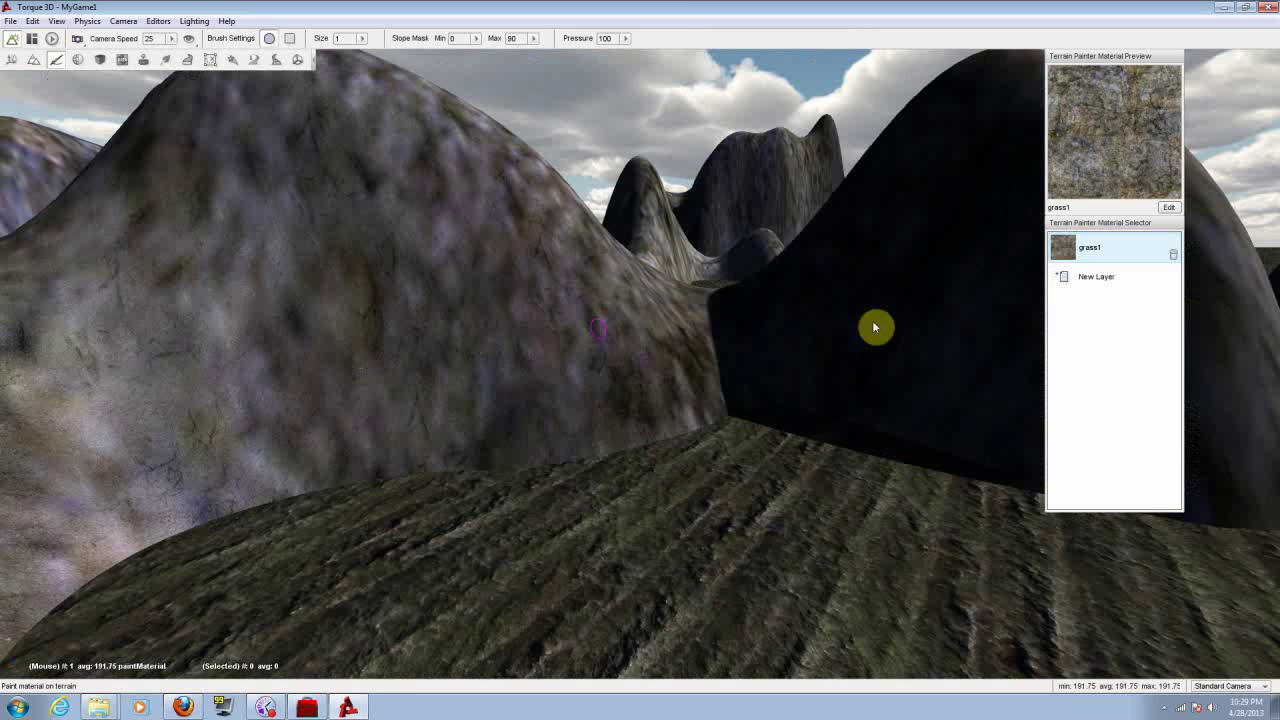
Set the grass1 material's diffuse texture back to the grass1 image and apply it.
{"action": "double_click", "coordinate": [1112, 248]}
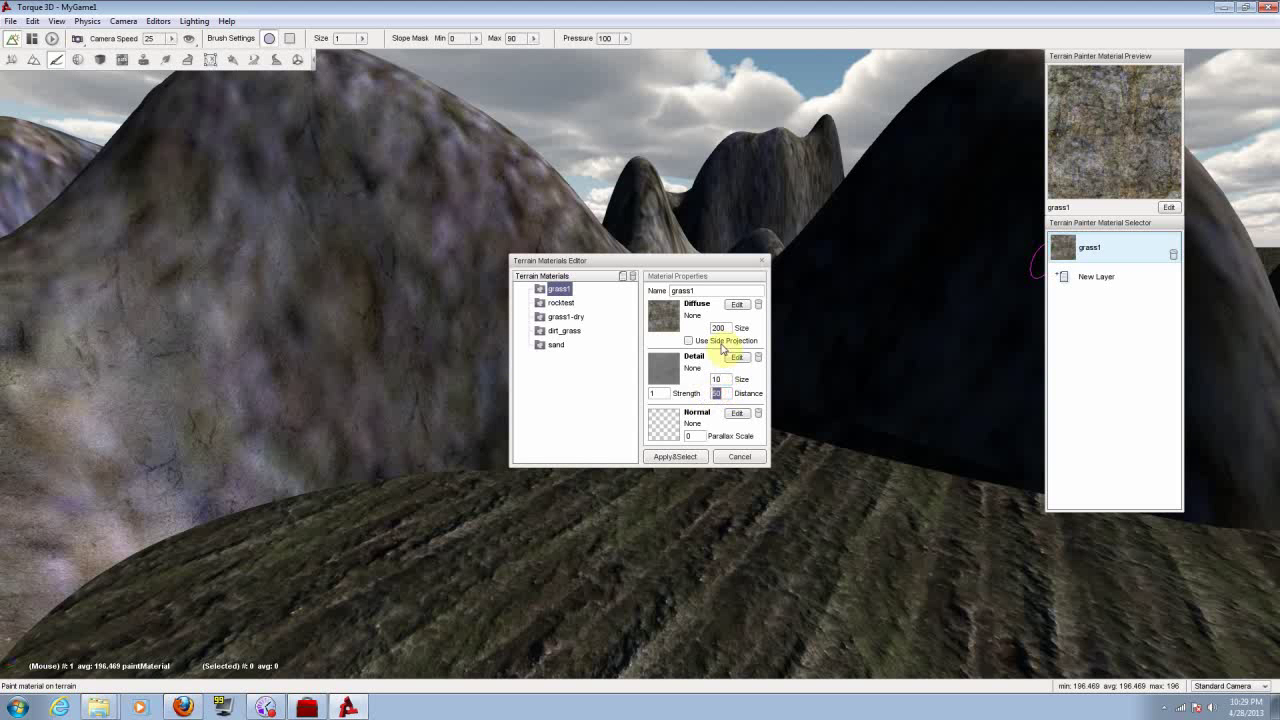
{"action": "left_click", "coordinate": [739, 305]}
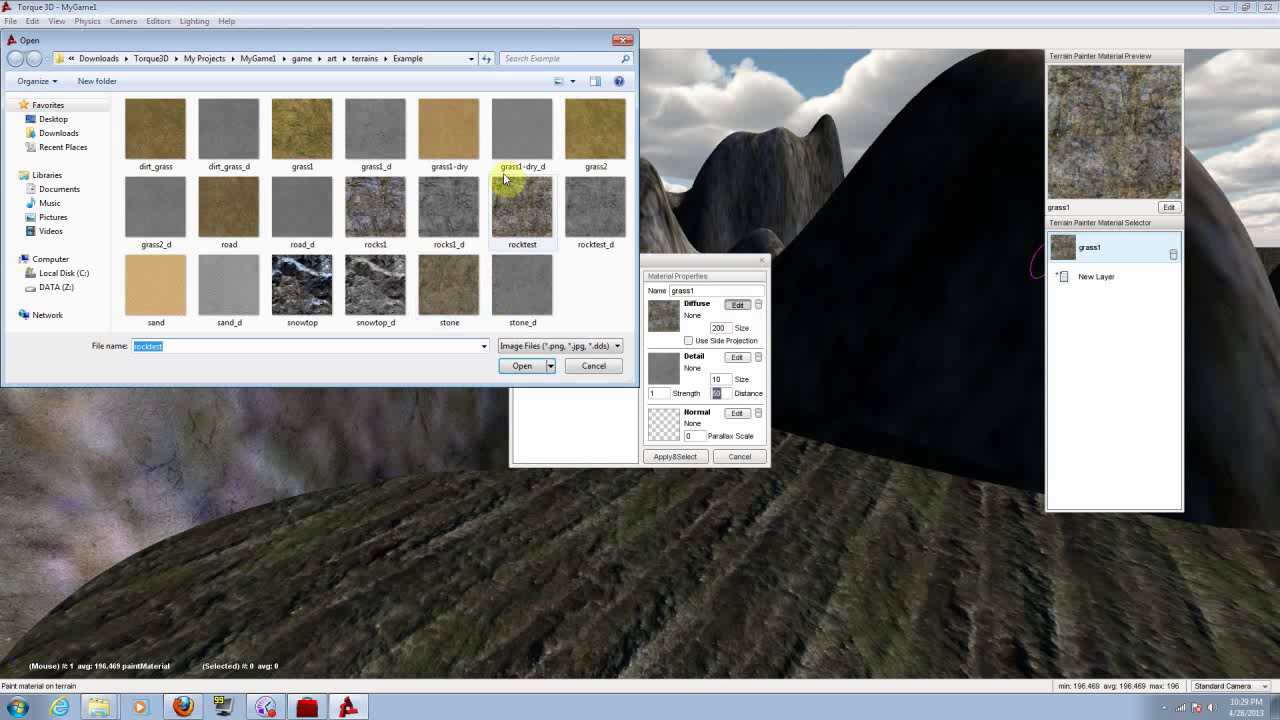
{"action": "double_click", "coordinate": [289, 120]}
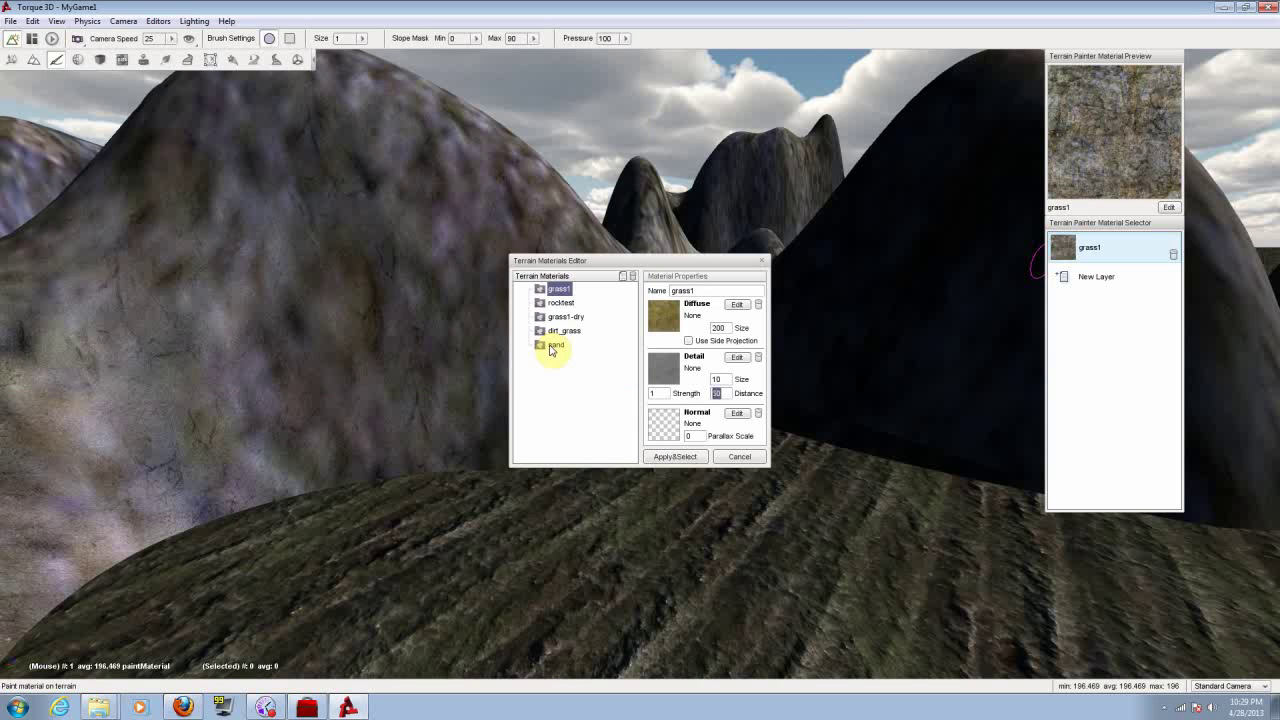
{"action": "left_click", "coordinate": [686, 458]}
Inspect the grass-textured hills from above and switch from the Terrain Painter to the Terrain Editor.
{"action": "right_click_drag", "start_coordinate": [814, 438], "coordinate": [510, 425]}
{"action": "key", "text": "w"}
{"action": "key", "text": "w"}
{"action": "key", "text": "s"}
{"action": "key", "text": "s"}
{"action": "right_click_drag", "start_coordinate": [995, 287], "coordinate": [814, 437]}
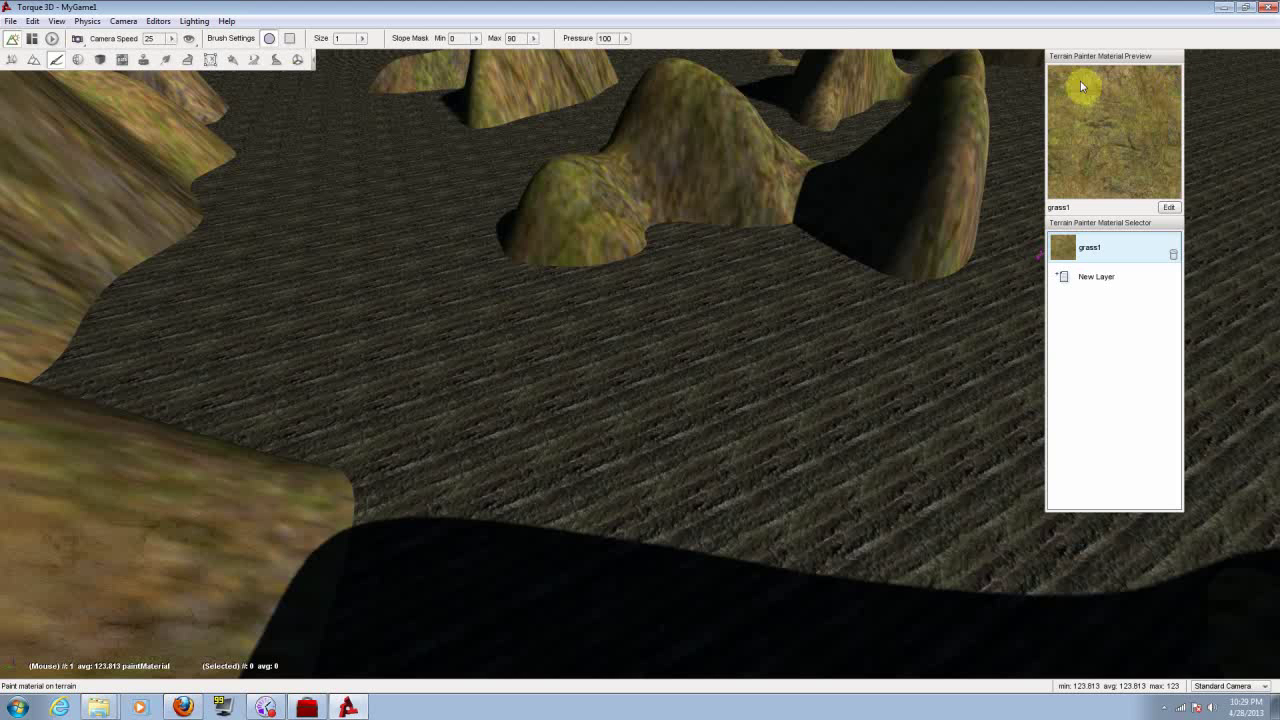
{"action": "left_click", "coordinate": [158, 21]}
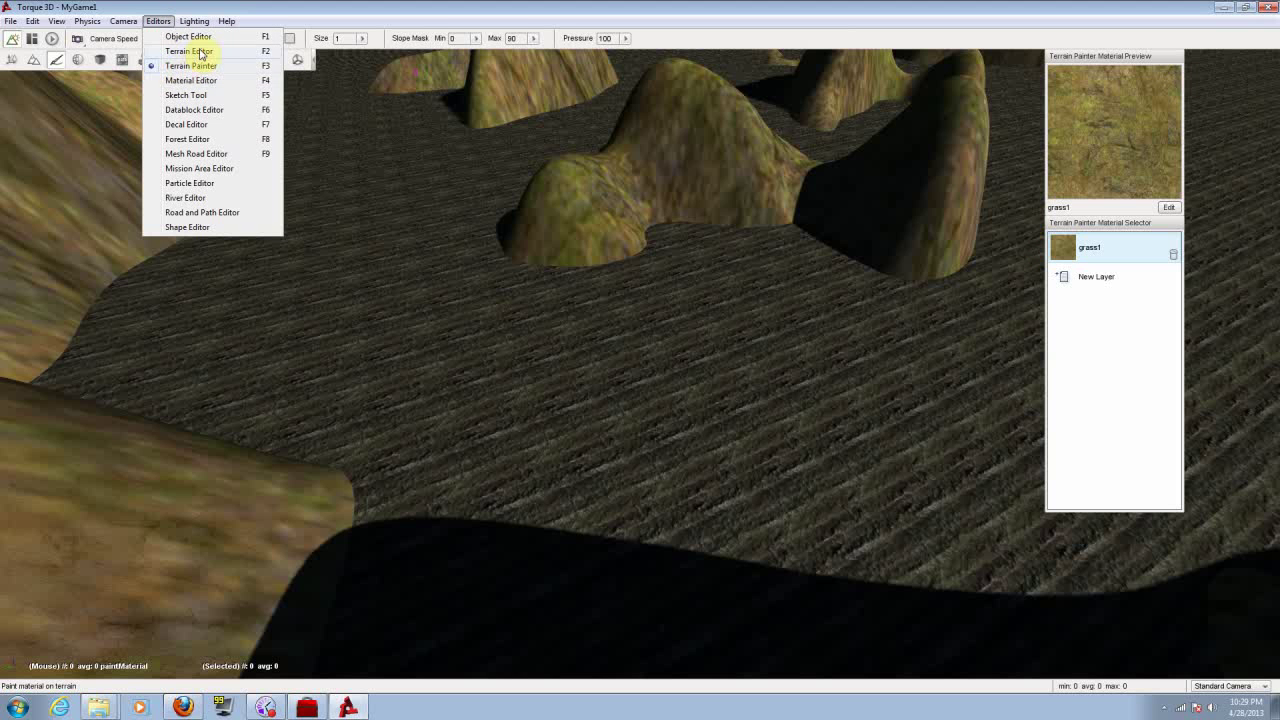
{"action": "left_click", "coordinate": [200, 51]}
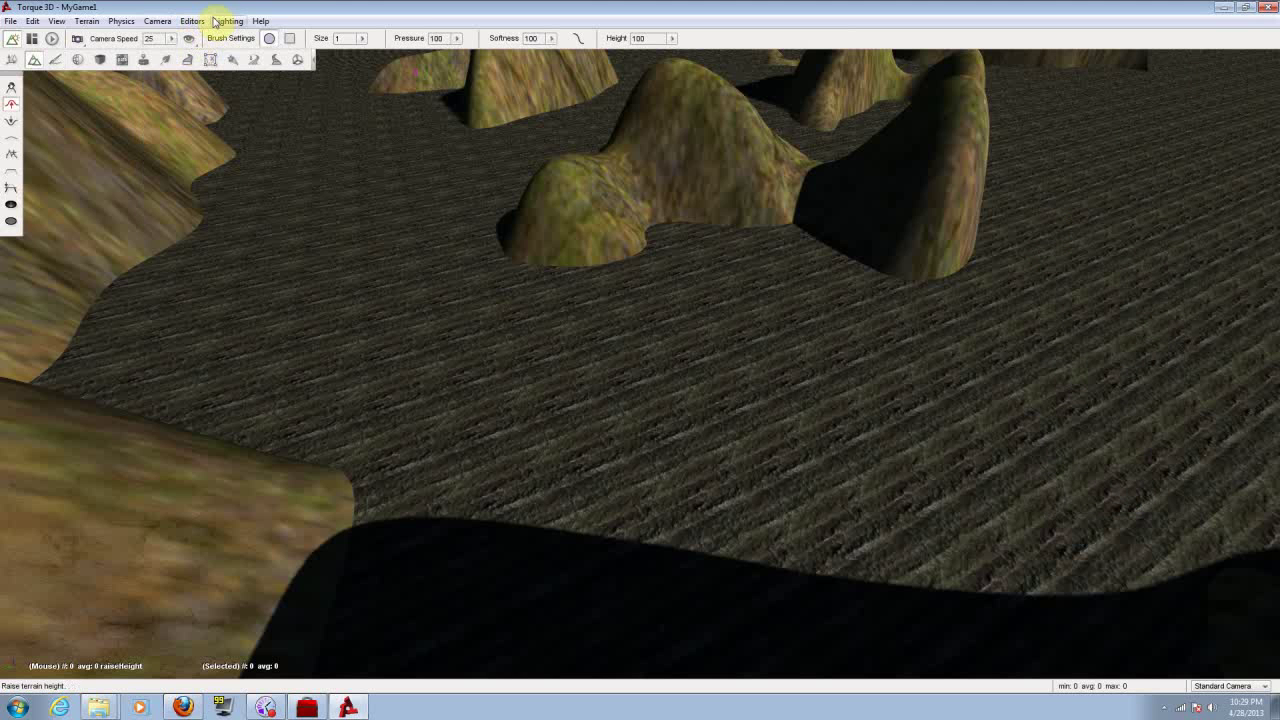
{"action": "left_click", "coordinate": [224, 22]}
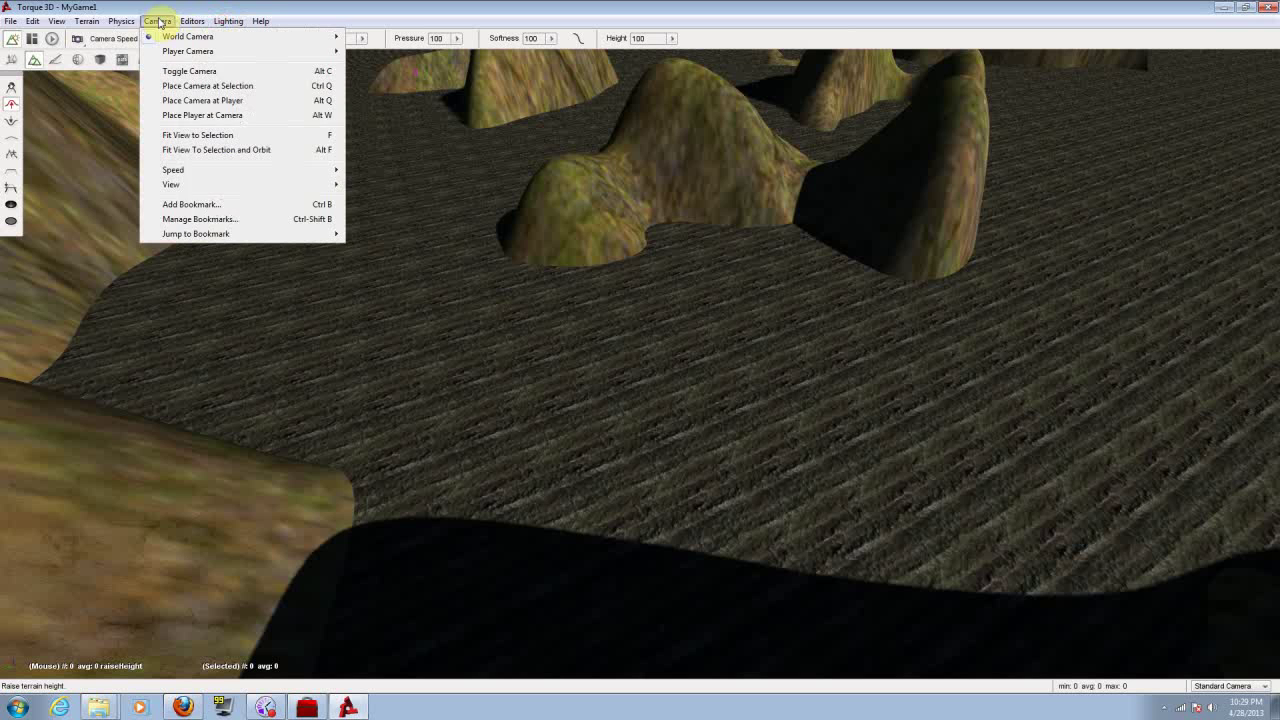
Switch to the Forest Editor, select ExampleElement under ExampleForestBrush and set the brush size to 40.
{"action": "mouse_move", "coordinate": [192, 22]}
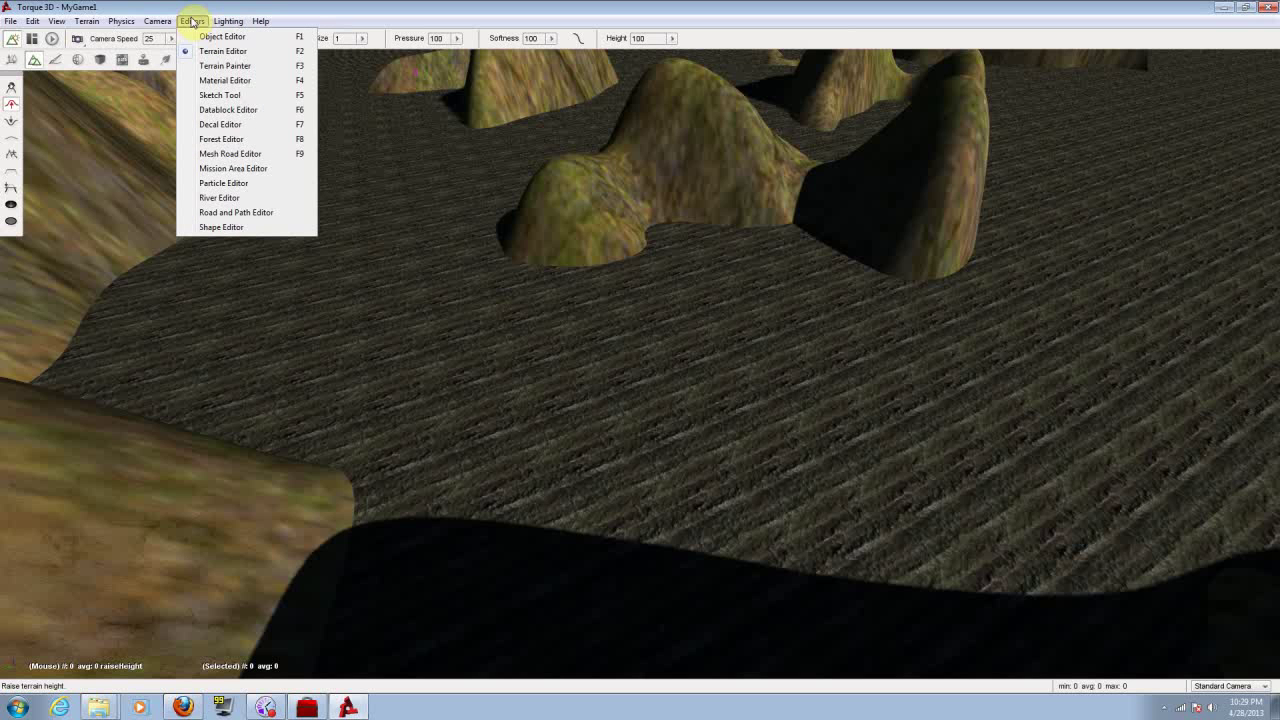
{"action": "left_click", "coordinate": [236, 141]}
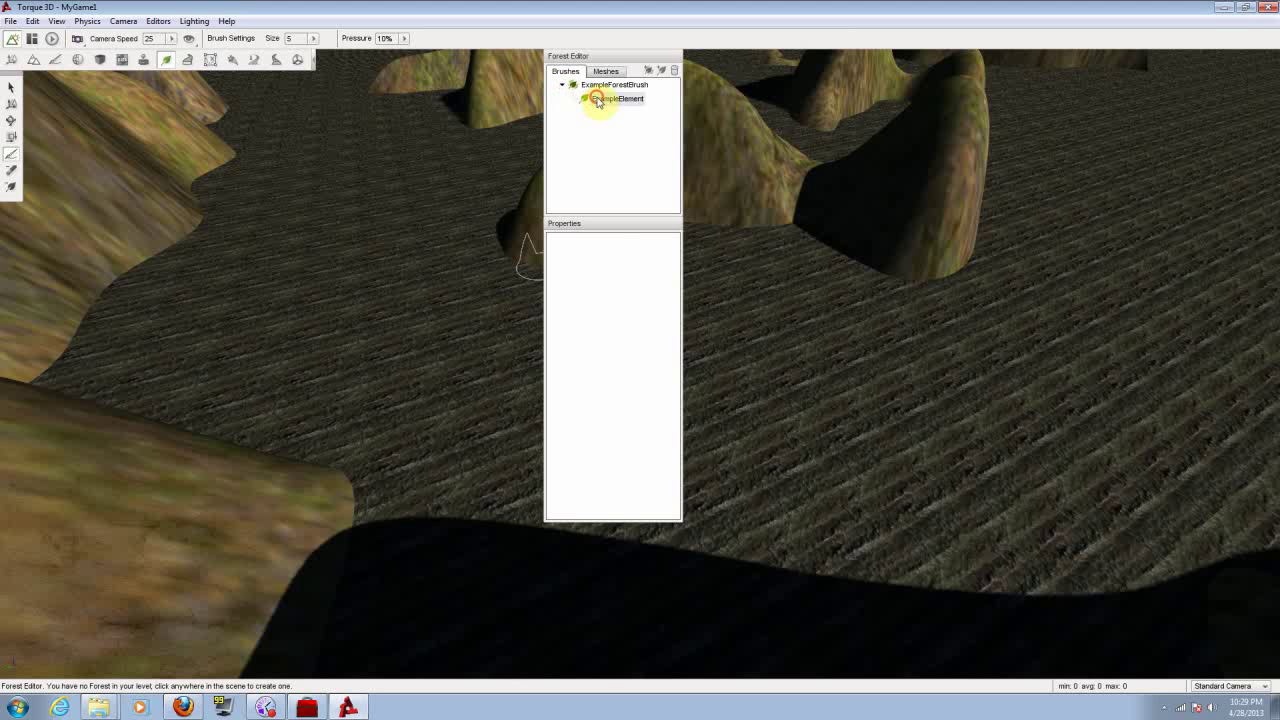
{"action": "left_click", "coordinate": [597, 100]}
{"action": "right_click_drag", "start_coordinate": [423, 217], "coordinate": [424, 226]}
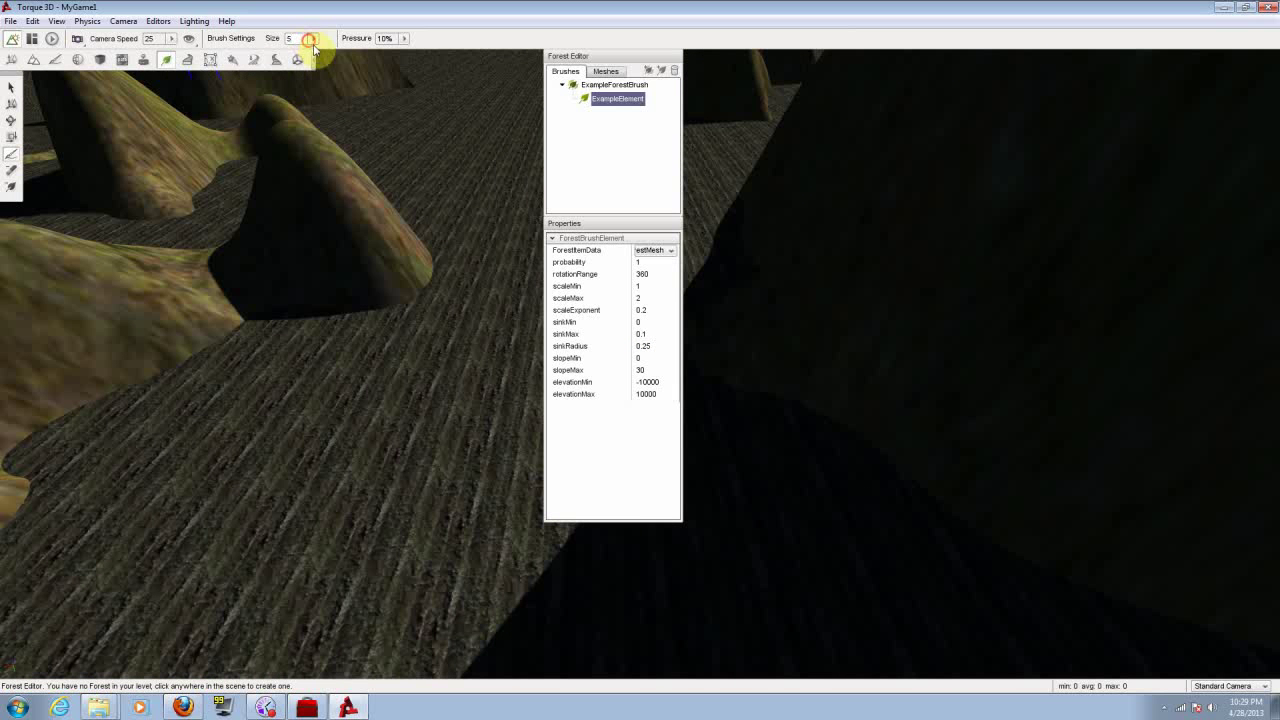
{"action": "left_click_drag", "start_coordinate": [270, 57], "coordinate": [411, 57]}
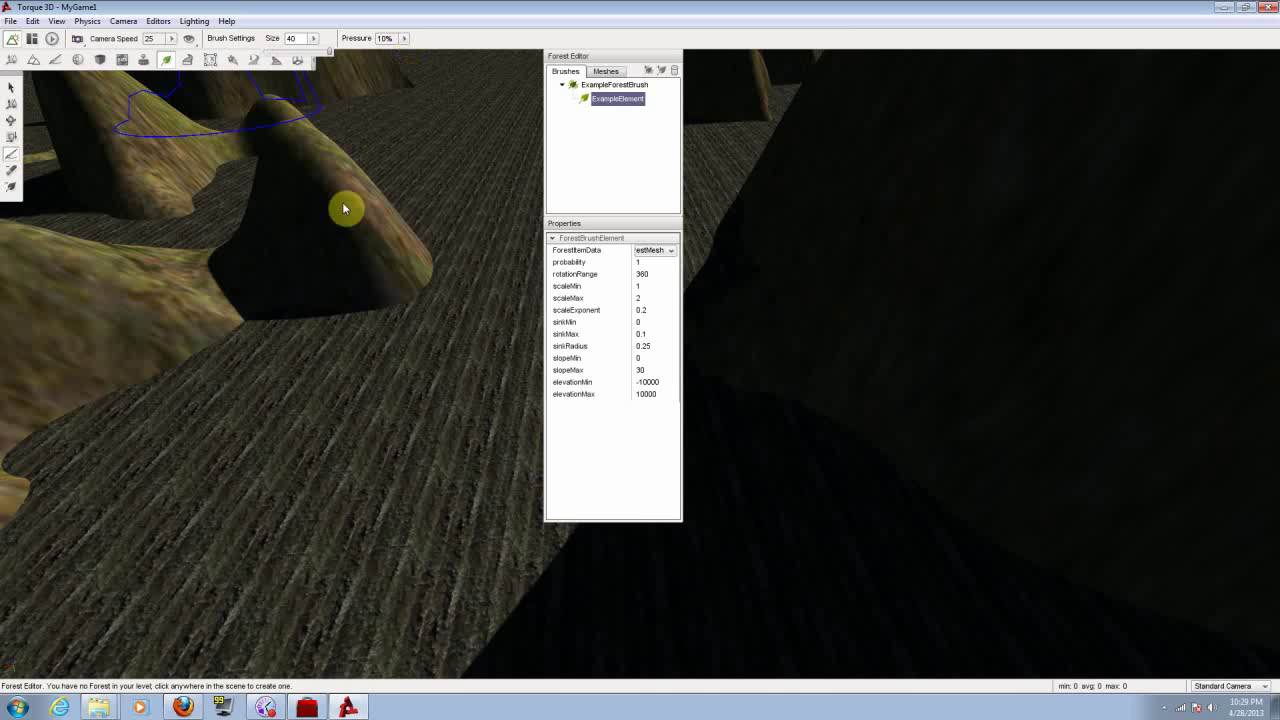
Add a forest to the mission and paint the first groups of trees across the ground around the nearby hills.
{"action": "left_click", "coordinate": [447, 122]}
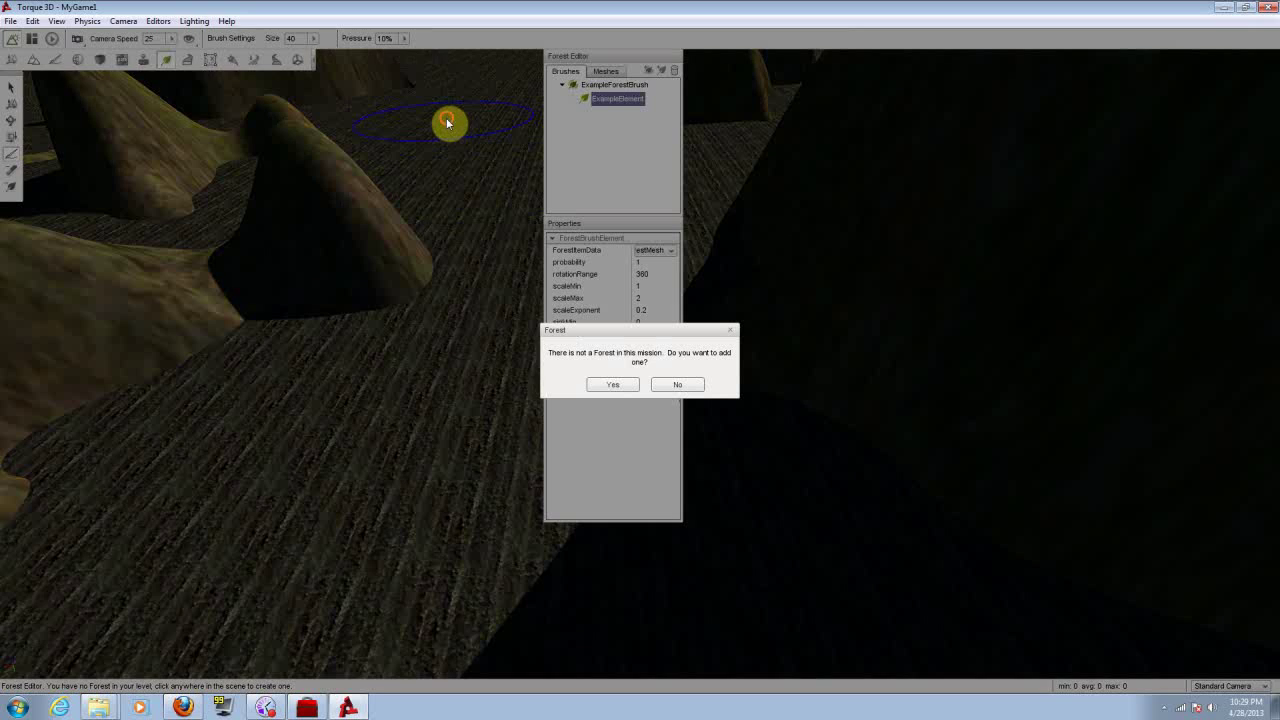
{"action": "left_click", "coordinate": [612, 386]}
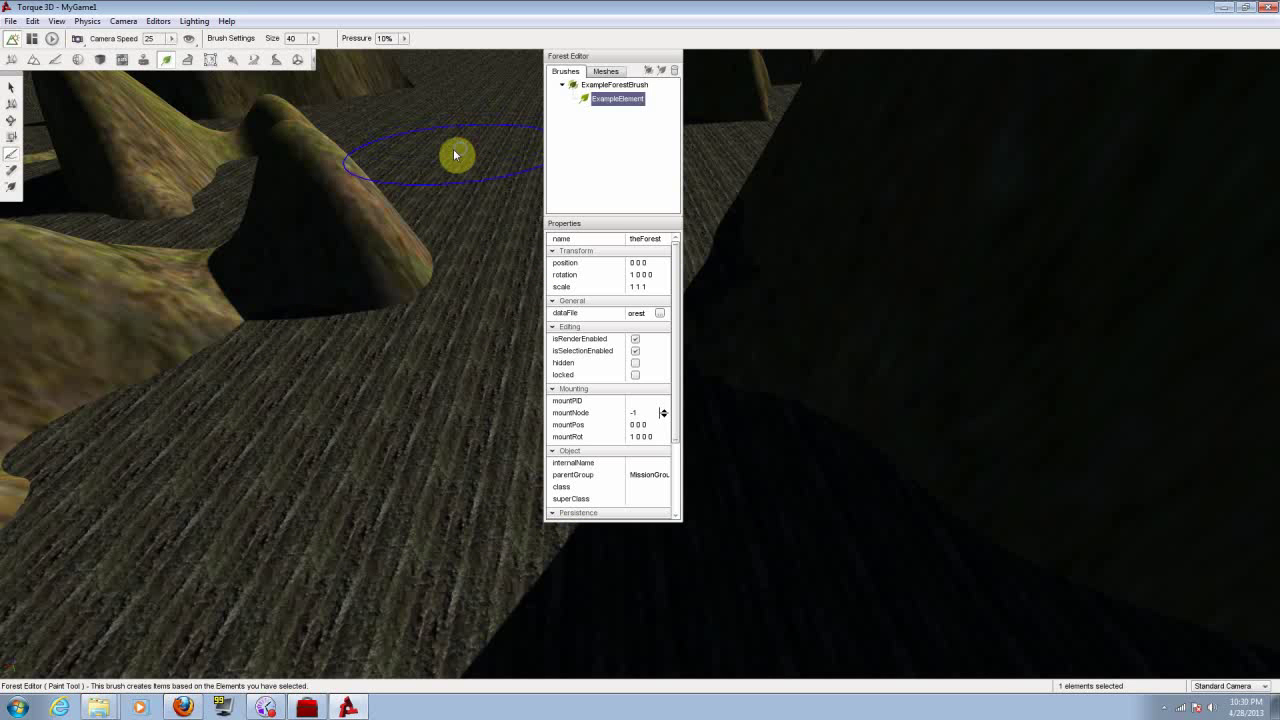
{"action": "left_click_drag", "start_coordinate": [341, 168], "coordinate": [245, 162]}
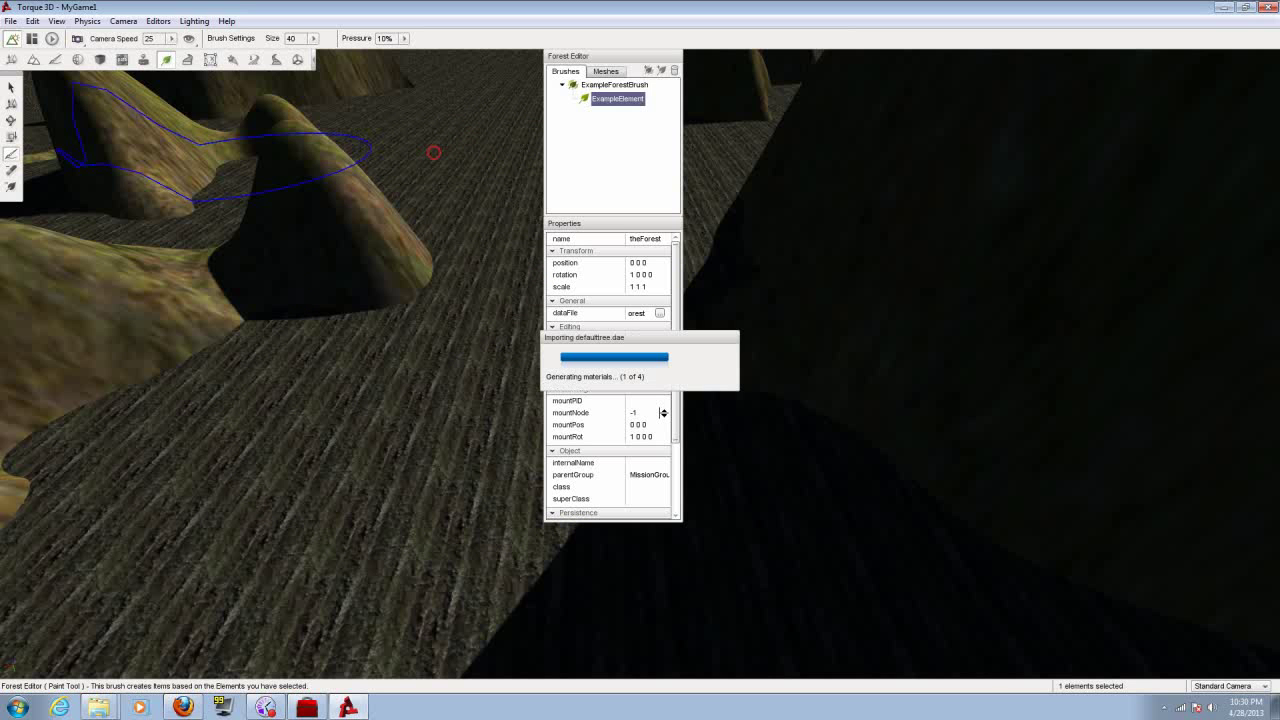
{"action": "mouse_move", "coordinate": [386, 128]}
{"action": "left_mouse_down"}
{"action": "mouse_move", "coordinate": [485, 165]}
{"action": "mouse_move", "coordinate": [760, 210]}
{"action": "mouse_move", "coordinate": [370, 260]}
{"action": "mouse_move", "coordinate": [170, 220]}
{"action": "mouse_move", "coordinate": [200, 340]}
{"action": "mouse_move", "coordinate": [140, 350]}
{"action": "mouse_move", "coordinate": [223, 246]}
{"action": "left_mouse_up"}
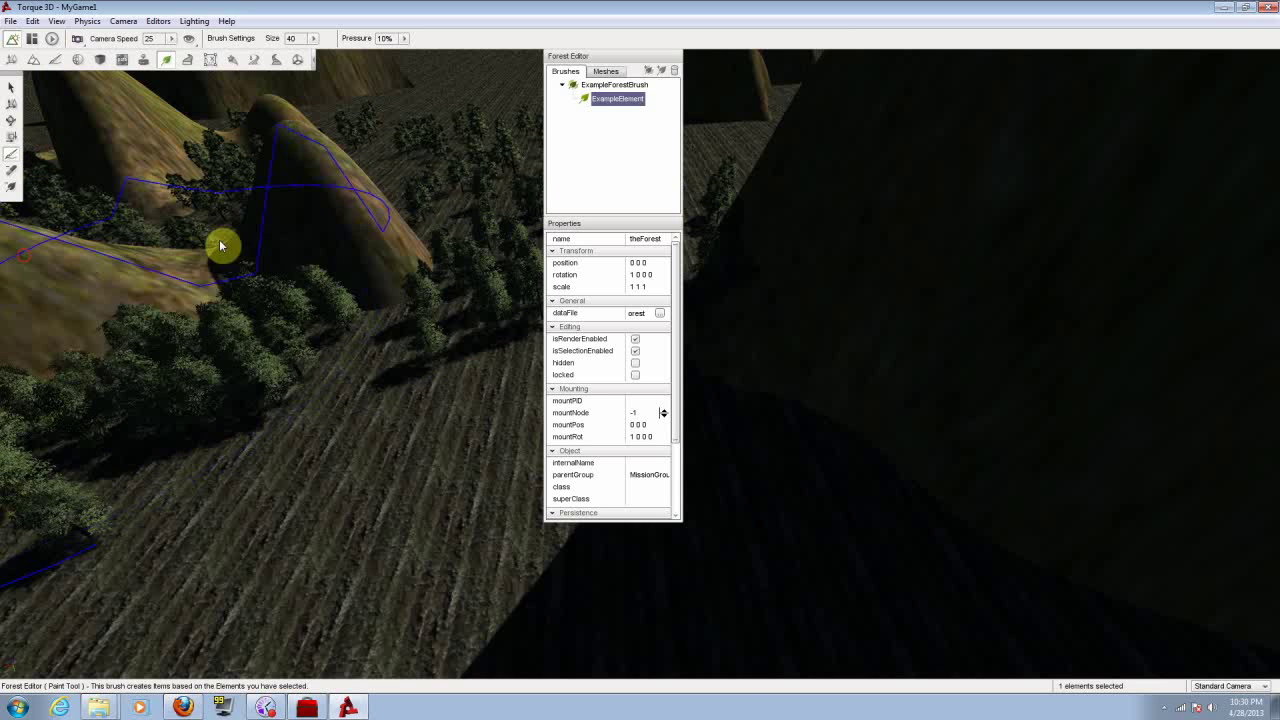
Extend the forest by painting dense trees over the open ground between and behind the hills.
{"action": "right_click_drag", "start_coordinate": [223, 246], "coordinate": [230, 210]}
{"action": "mouse_move", "coordinate": [221, 324]}
{"action": "left_mouse_down"}
{"action": "mouse_move", "coordinate": [205, 380]}
{"action": "mouse_move", "coordinate": [155, 345]}
{"action": "left_mouse_up"}
{"action": "left_click_drag", "start_coordinate": [220, 400], "coordinate": [330, 122]}
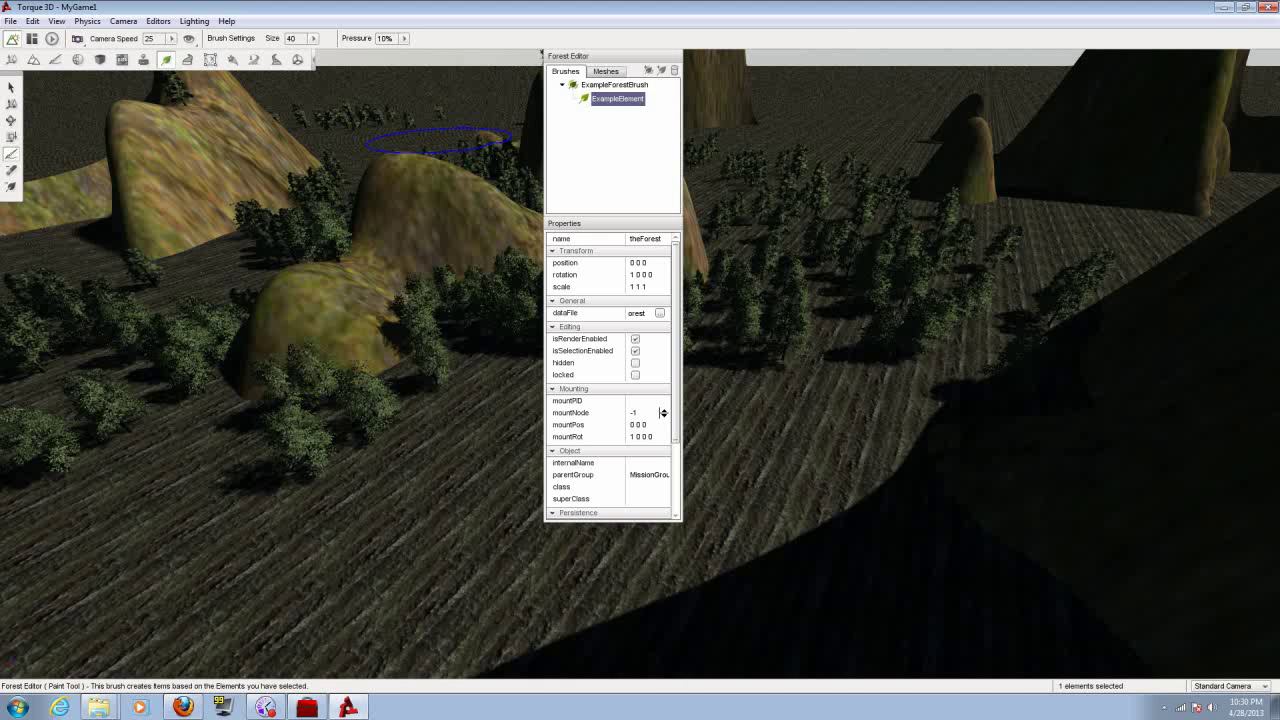
{"action": "mouse_move", "coordinate": [440, 140]}
{"action": "left_mouse_down"}
{"action": "mouse_move", "coordinate": [320, 330]}
{"action": "mouse_move", "coordinate": [190, 250]}
{"action": "mouse_move", "coordinate": [150, 200]}
{"action": "mouse_move", "coordinate": [184, 257]}
{"action": "left_mouse_up"}
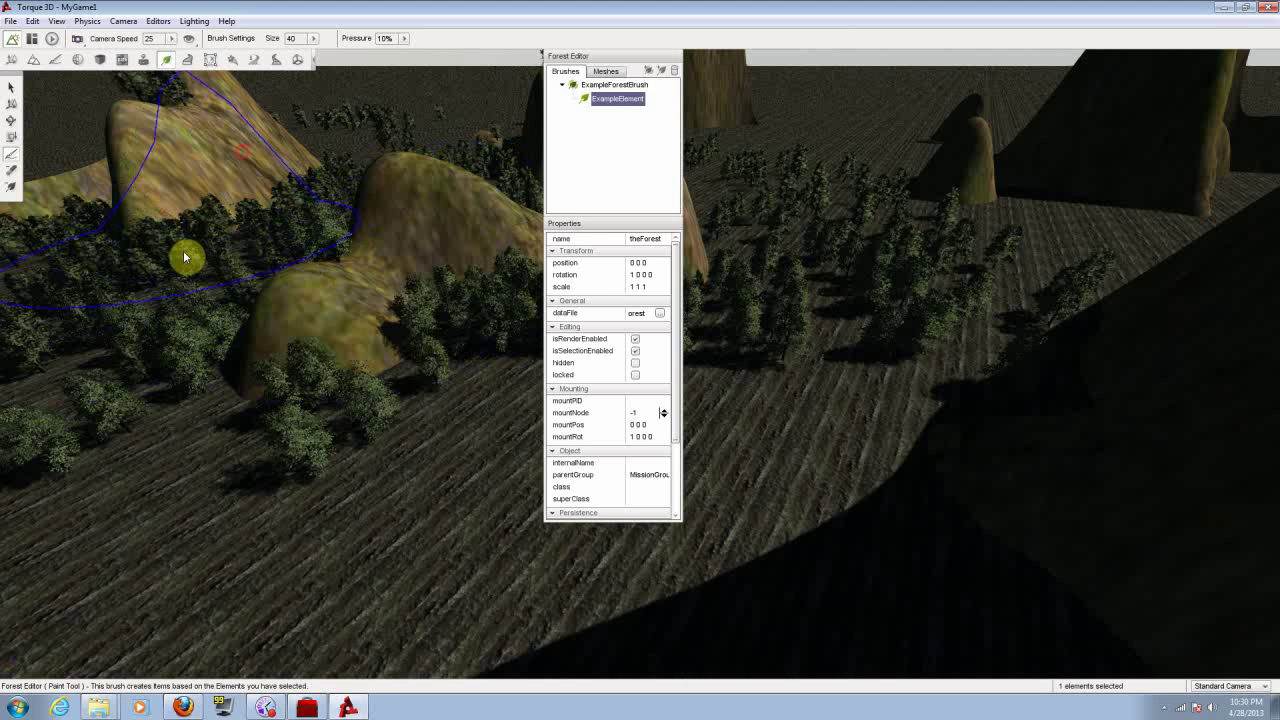
{"action": "mouse_move", "coordinate": [184, 257]}
{"action": "right_mouse_down"}
{"action": "mouse_move", "coordinate": [200, 290]}
{"action": "mouse_move", "coordinate": [220, 143]}
{"action": "right_mouse_up"}
{"action": "left_click_drag", "start_coordinate": [220, 143], "coordinate": [225, 268]}
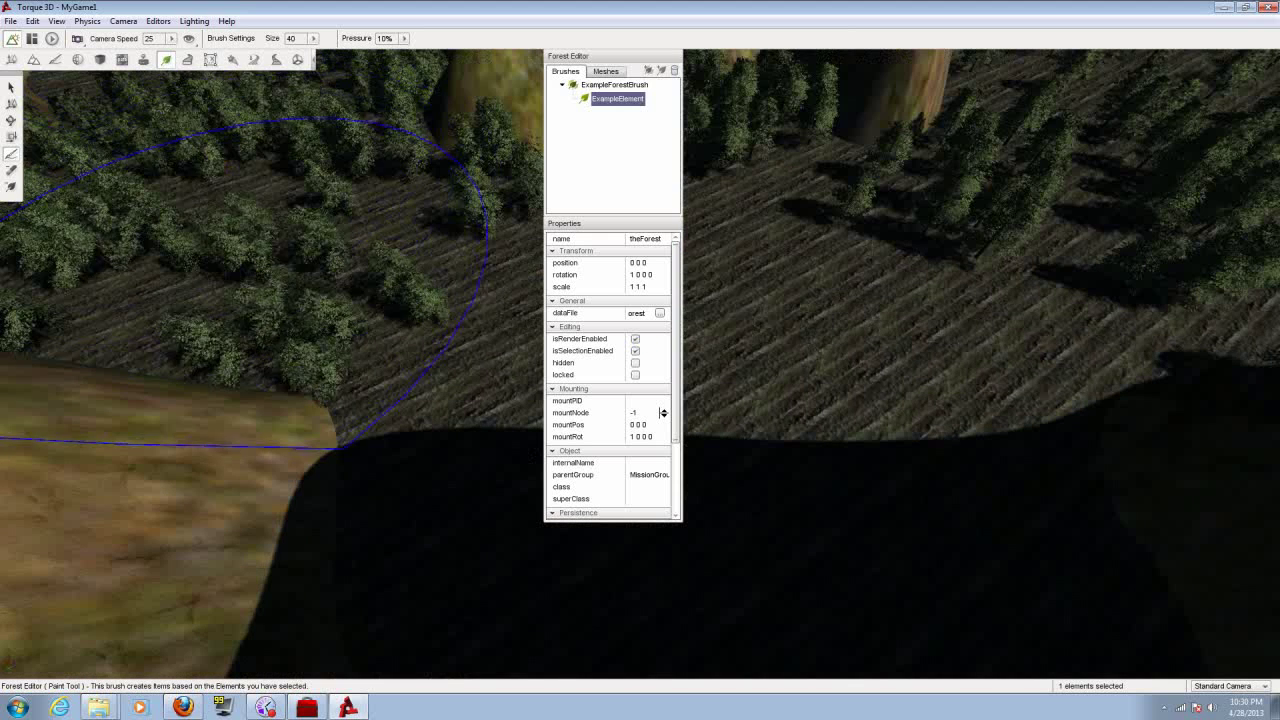
Paint more ExampleElement trees along the shaded valley and the foot of the large hills.
{"action": "mouse_move", "coordinate": [386, 348]}
{"action": "right_mouse_down"}
{"action": "mouse_move", "coordinate": [450, 280]}
{"action": "mouse_move", "coordinate": [510, 280]}
{"action": "mouse_move", "coordinate": [397, 355]}
{"action": "right_mouse_up"}
{"action": "left_click", "coordinate": [917, 178]}
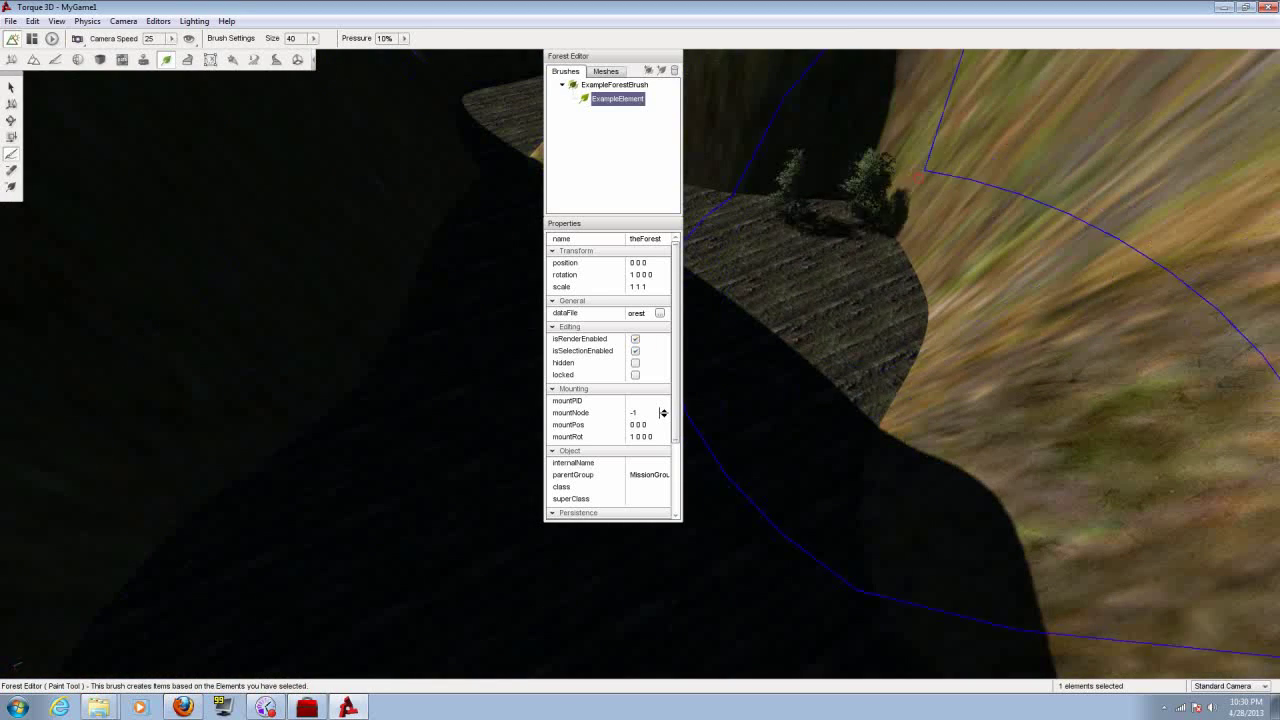
{"action": "left_click_drag", "start_coordinate": [917, 178], "coordinate": [885, 310]}
{"action": "mouse_move", "coordinate": [1085, 513]}
{"action": "right_mouse_down"}
{"action": "mouse_move", "coordinate": [1050, 370]}
{"action": "mouse_move", "coordinate": [1055, 500]}
{"action": "mouse_move", "coordinate": [1040, 480]}
{"action": "right_mouse_up"}
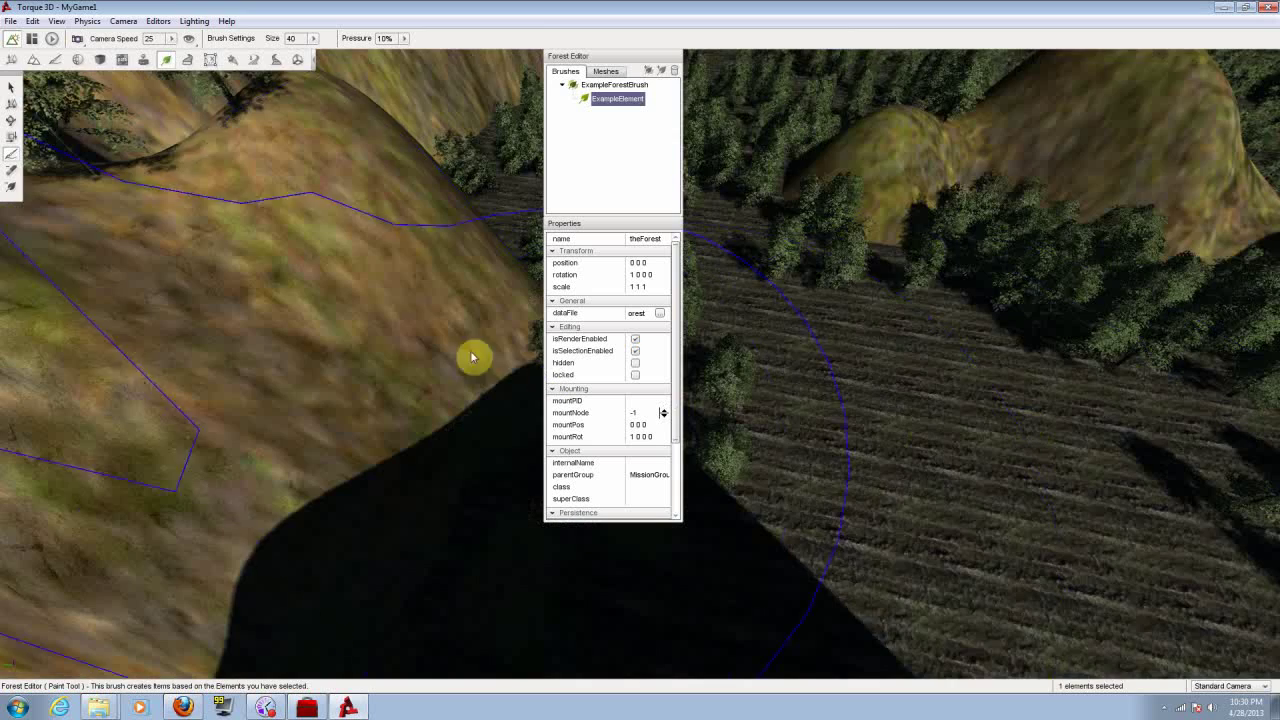
{"action": "left_click", "coordinate": [409, 327]}
{"action": "mouse_move", "coordinate": [937, 328]}
{"action": "right_mouse_down"}
{"action": "mouse_move", "coordinate": [946, 342]}
{"action": "mouse_move", "coordinate": [1068, 356]}
{"action": "mouse_move", "coordinate": [955, 335]}
{"action": "mouse_move", "coordinate": [1055, 350]}
{"action": "right_mouse_up"}
{"action": "right_click_drag", "start_coordinate": [850, 336], "coordinate": [678, 103]}
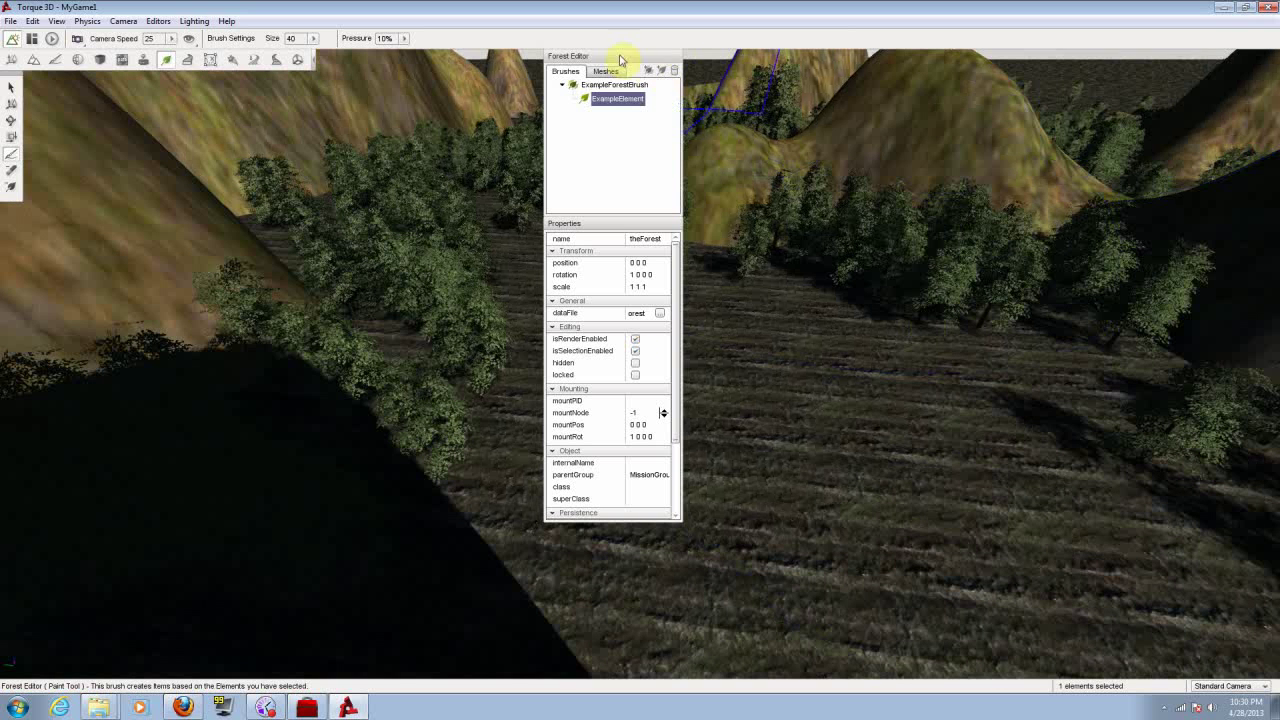
Change the view to the player camera and leave the editor to play the level in first person.
{"action": "left_click", "coordinate": [85, 34]}
{"action": "left_click", "coordinate": [120, 151]}
{"action": "left_click", "coordinate": [77, 38]}
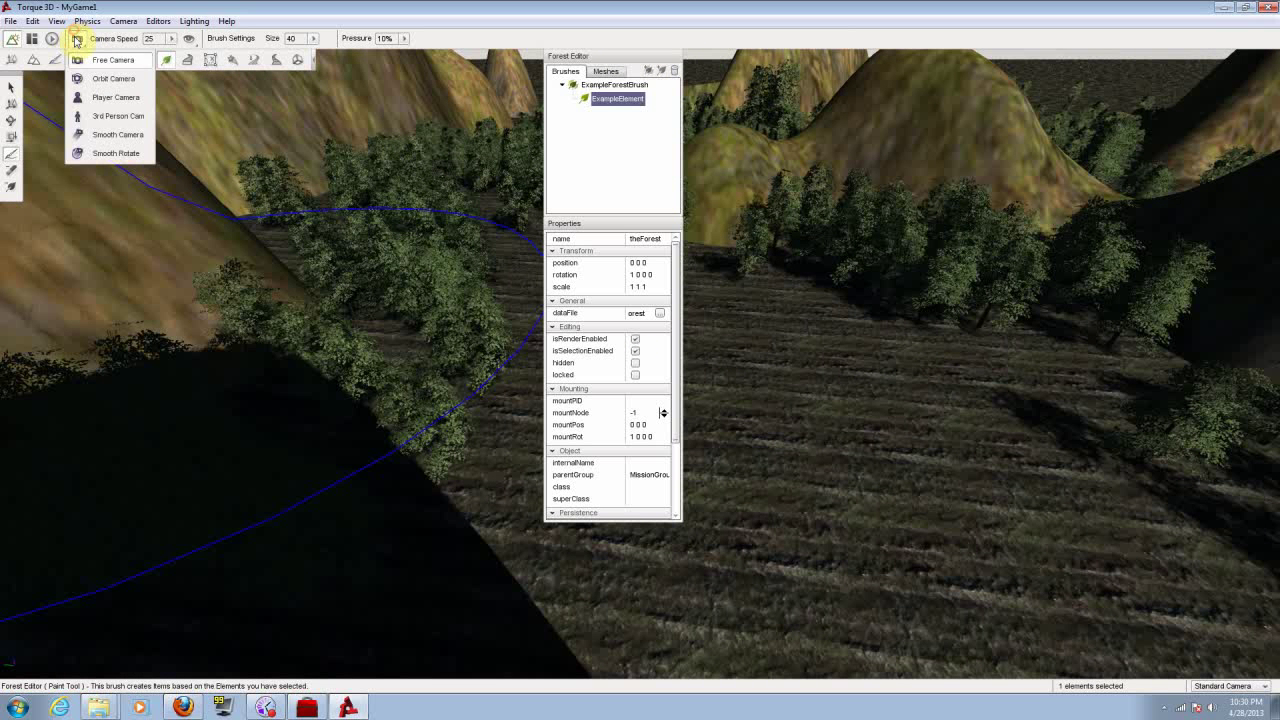
{"action": "left_click", "coordinate": [99, 101]}
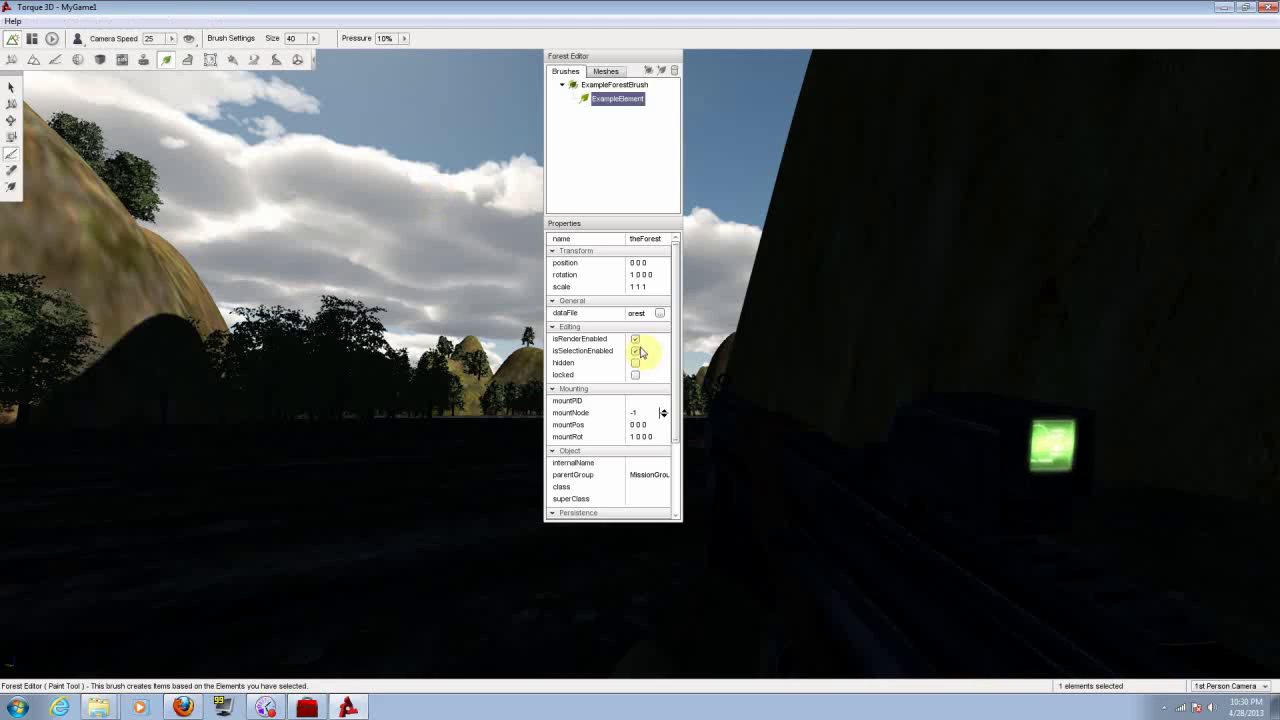
{"action": "key", "text": "F11"}
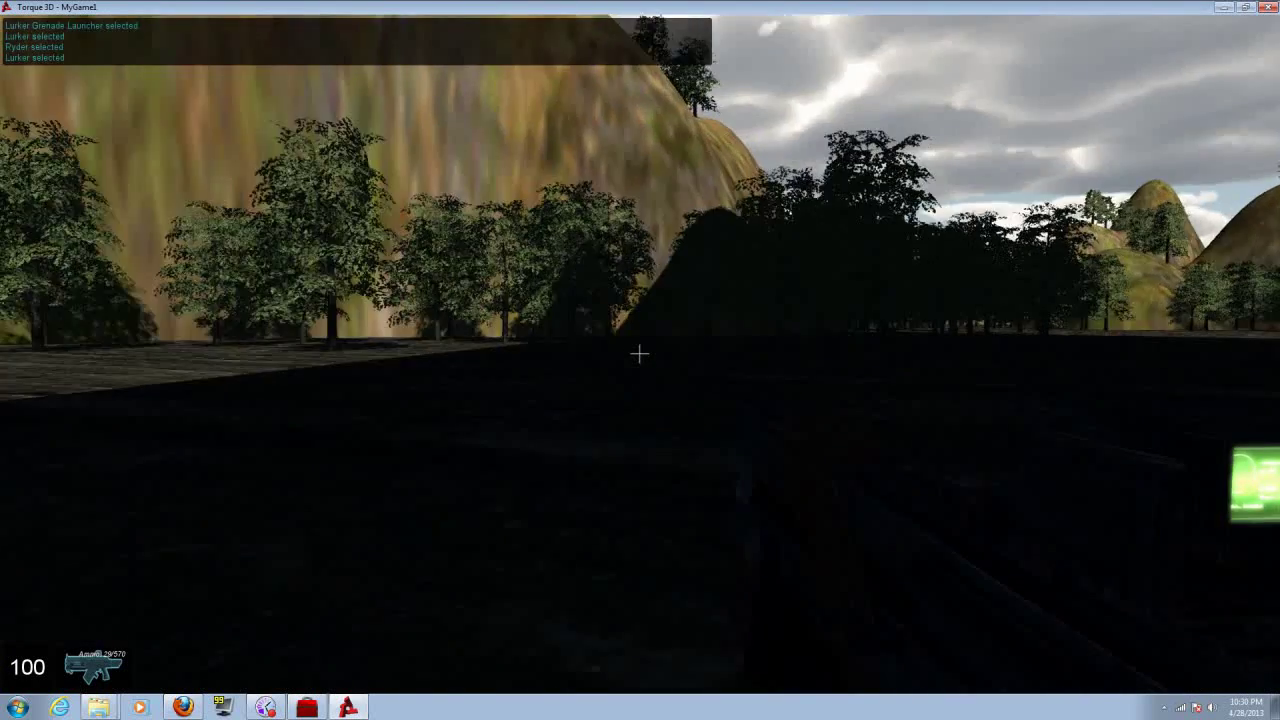
Walk and sprint through the forest in first person, examining the trees and hills and firing the weapon.
{"action": "key", "text": "w"}
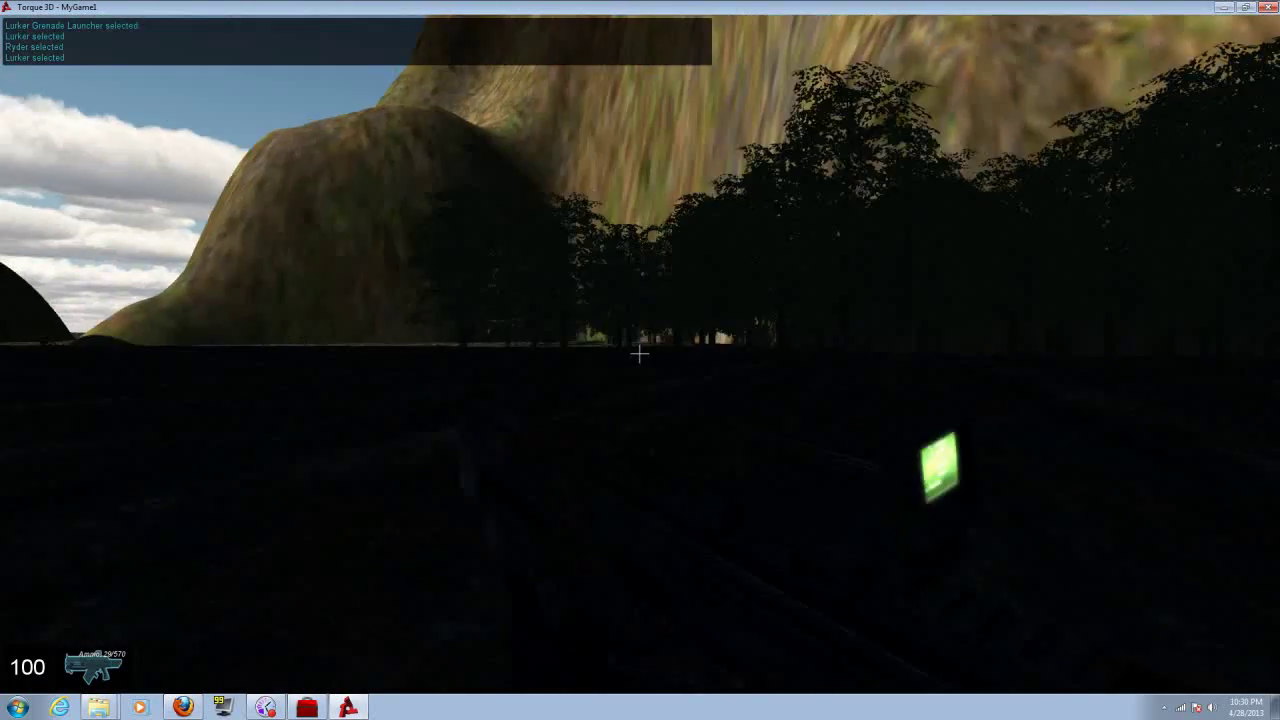
{"action": "key", "text": "shift+w"}
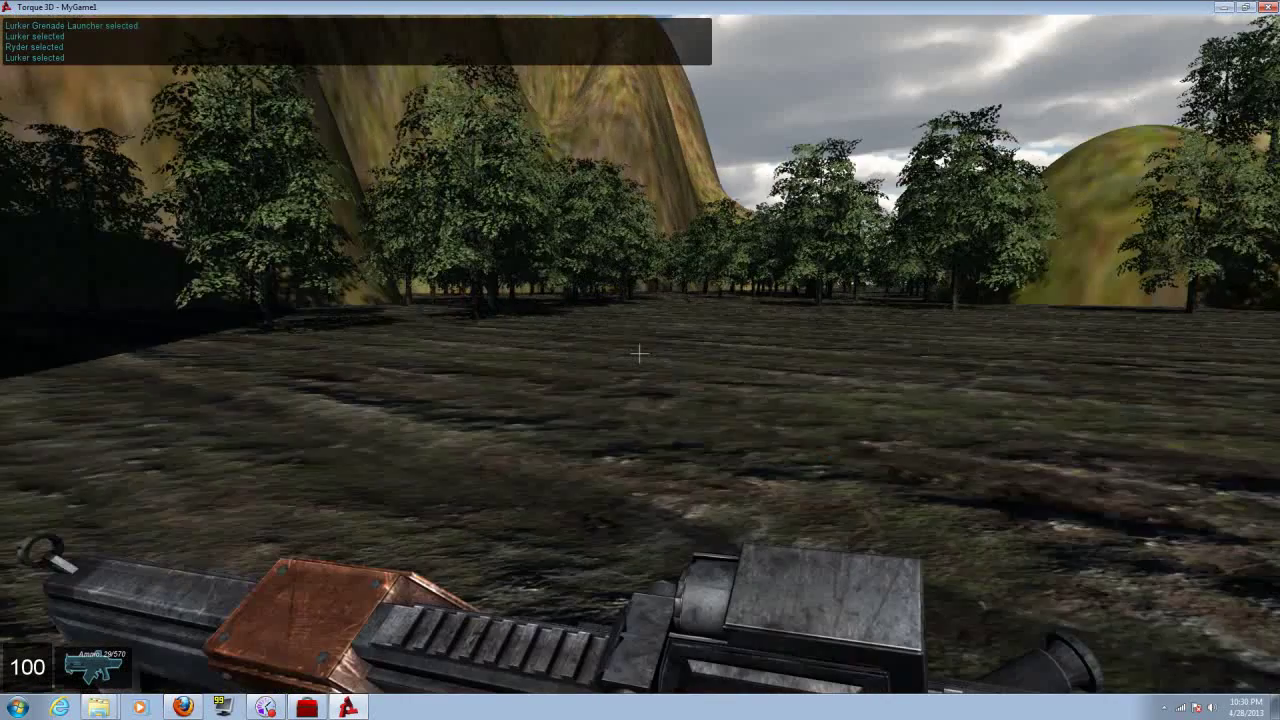
{"action": "key", "text": "w"}
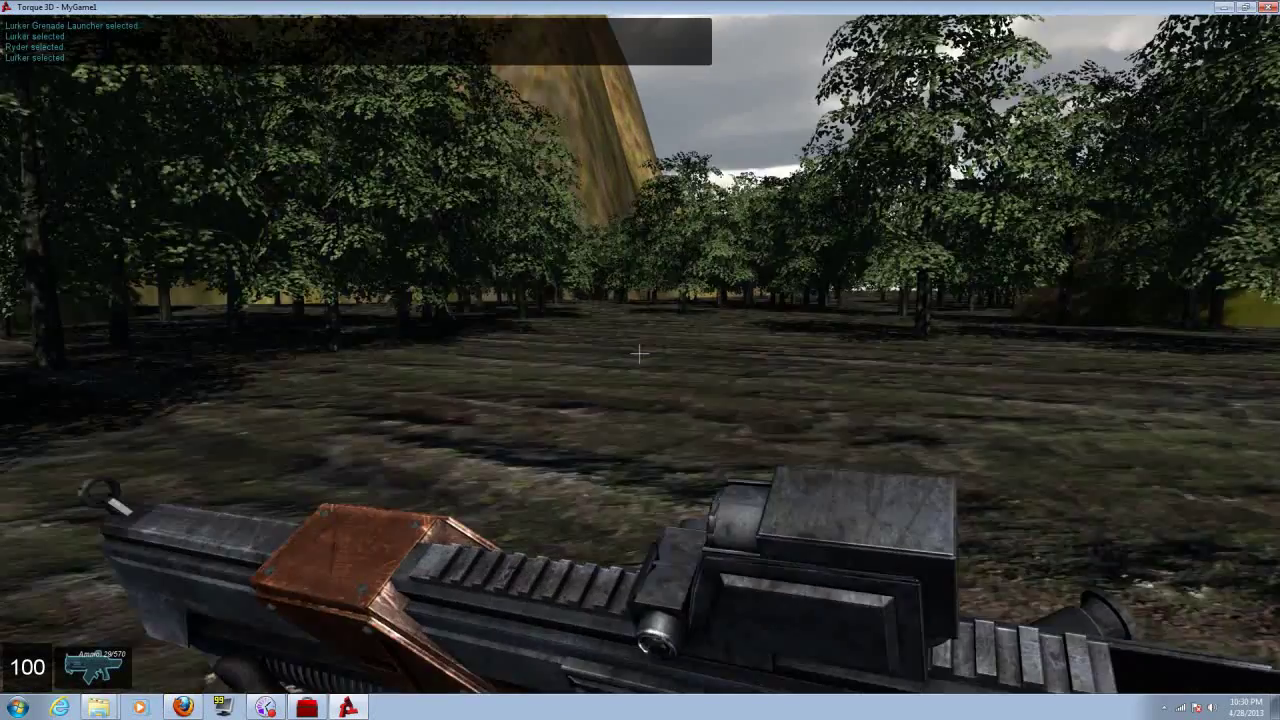
{"action": "key", "text": "w"}
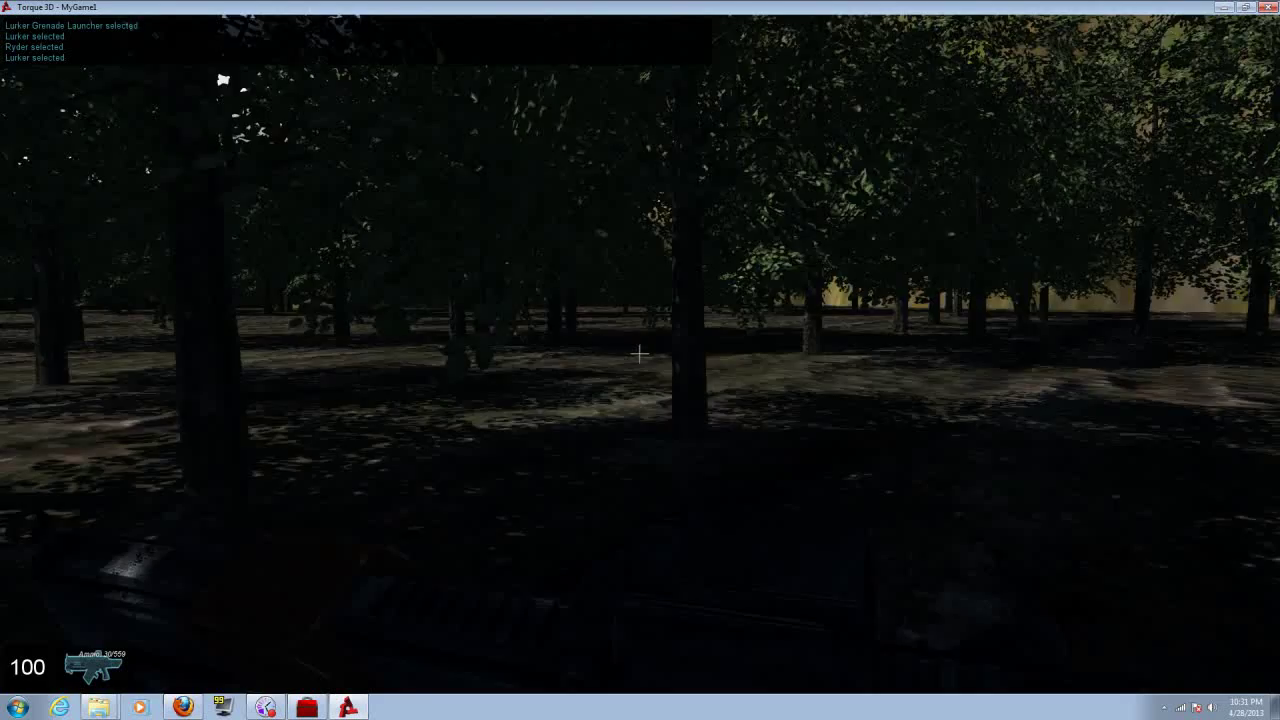
{"action": "key", "text": "w"}
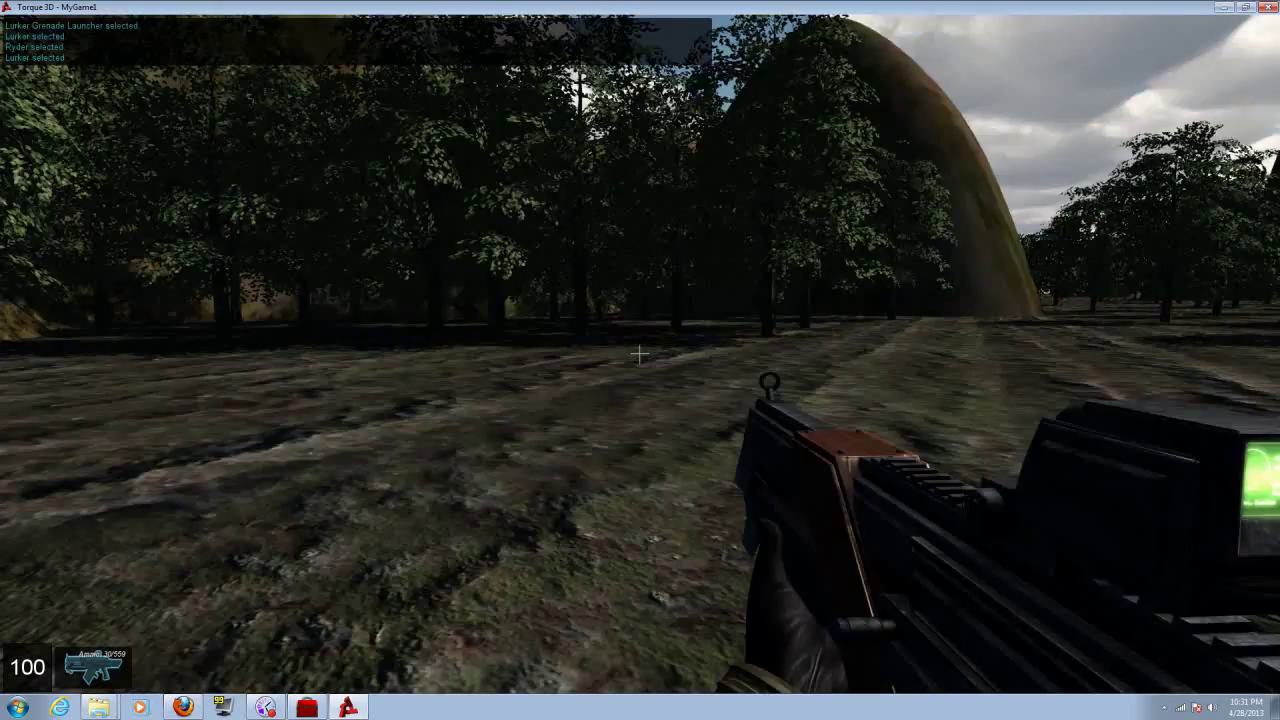
{"action": "left_click", "coordinate": [640, 354]}
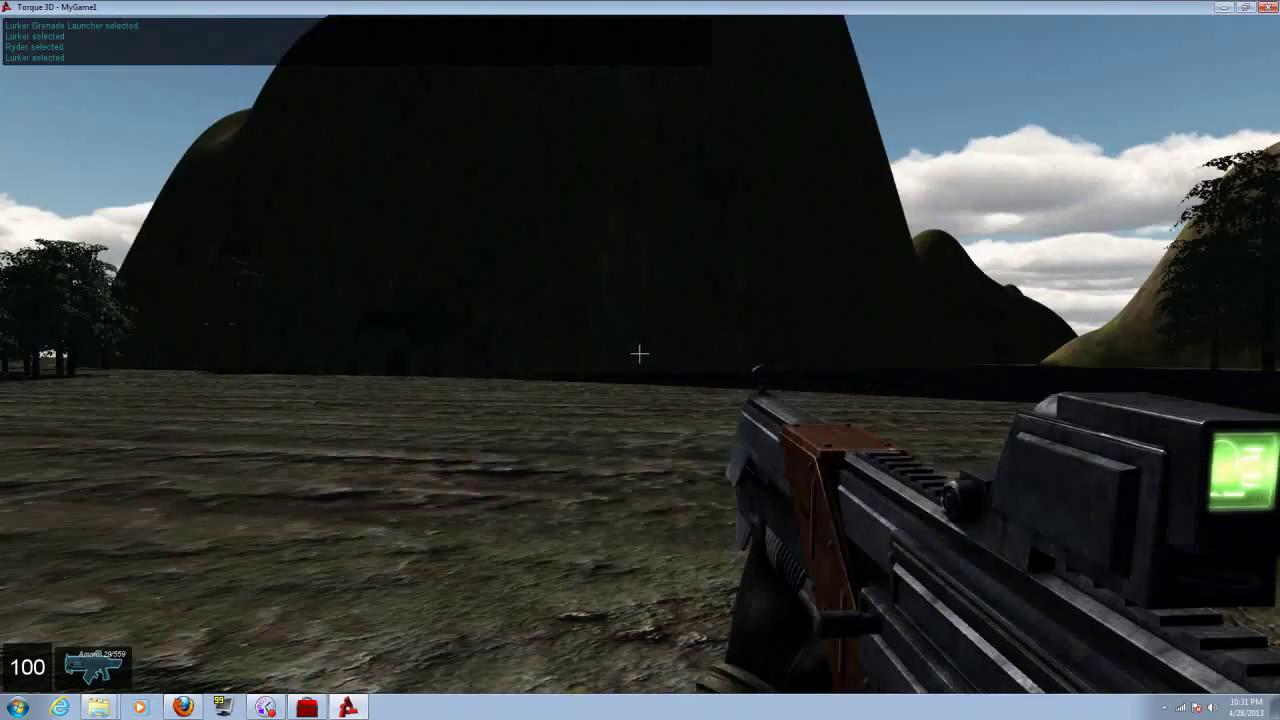
{"action": "left_click", "coordinate": [640, 353]}
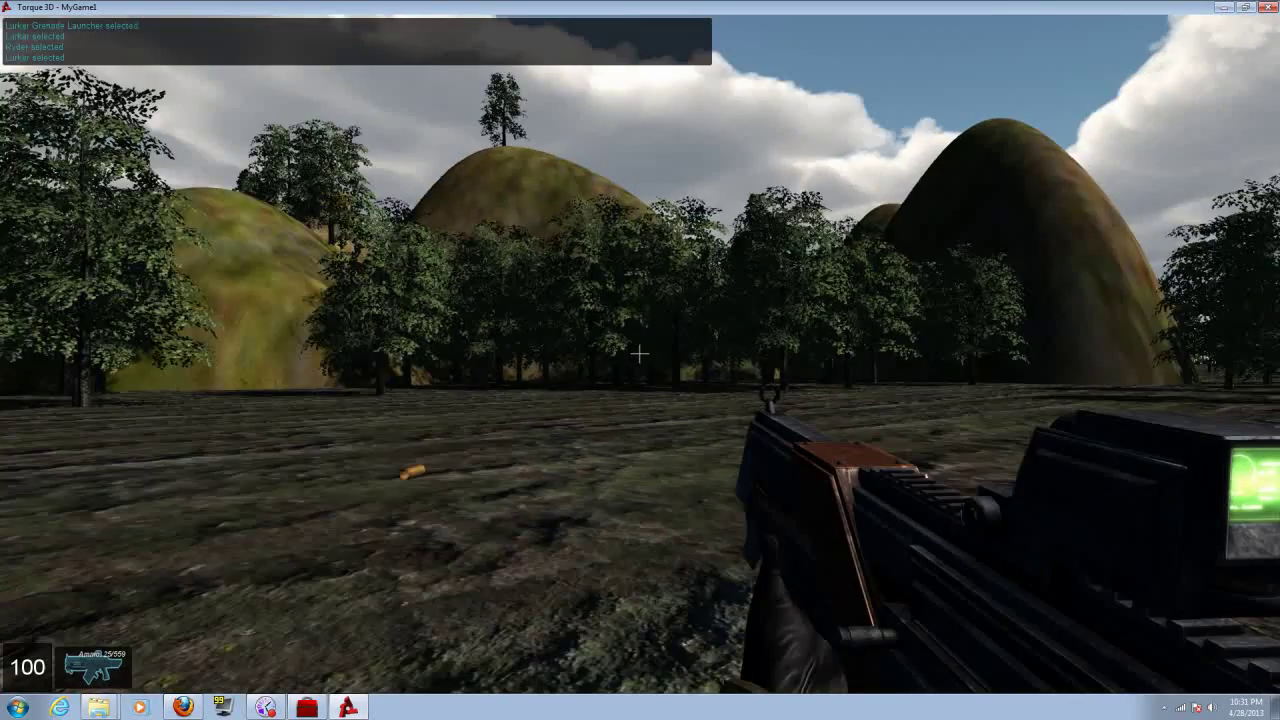
Return to the world editor and switch from the player camera back to the free camera.
{"action": "key", "text": "F11"}
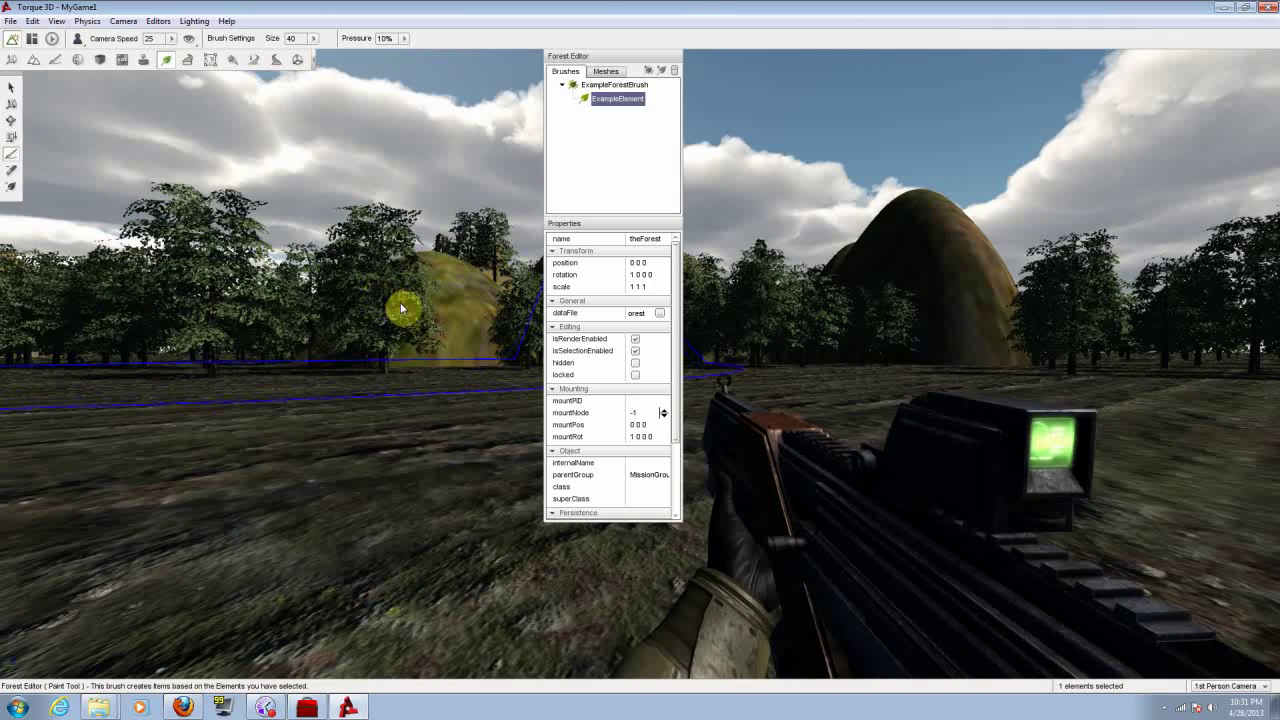
{"action": "right_click_drag", "start_coordinate": [412, 313], "coordinate": [475, 470]}
{"action": "right_click_drag", "start_coordinate": [395, 420], "coordinate": [409, 309]}
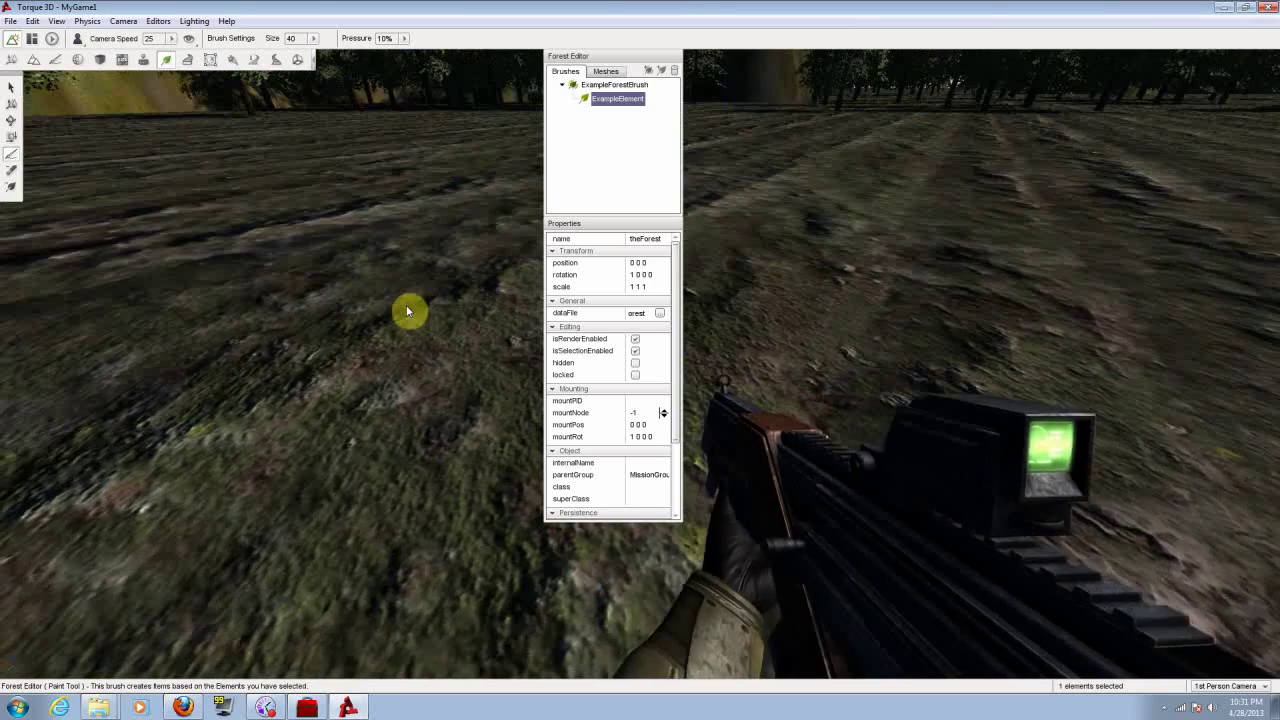
{"action": "left_click", "coordinate": [88, 40]}
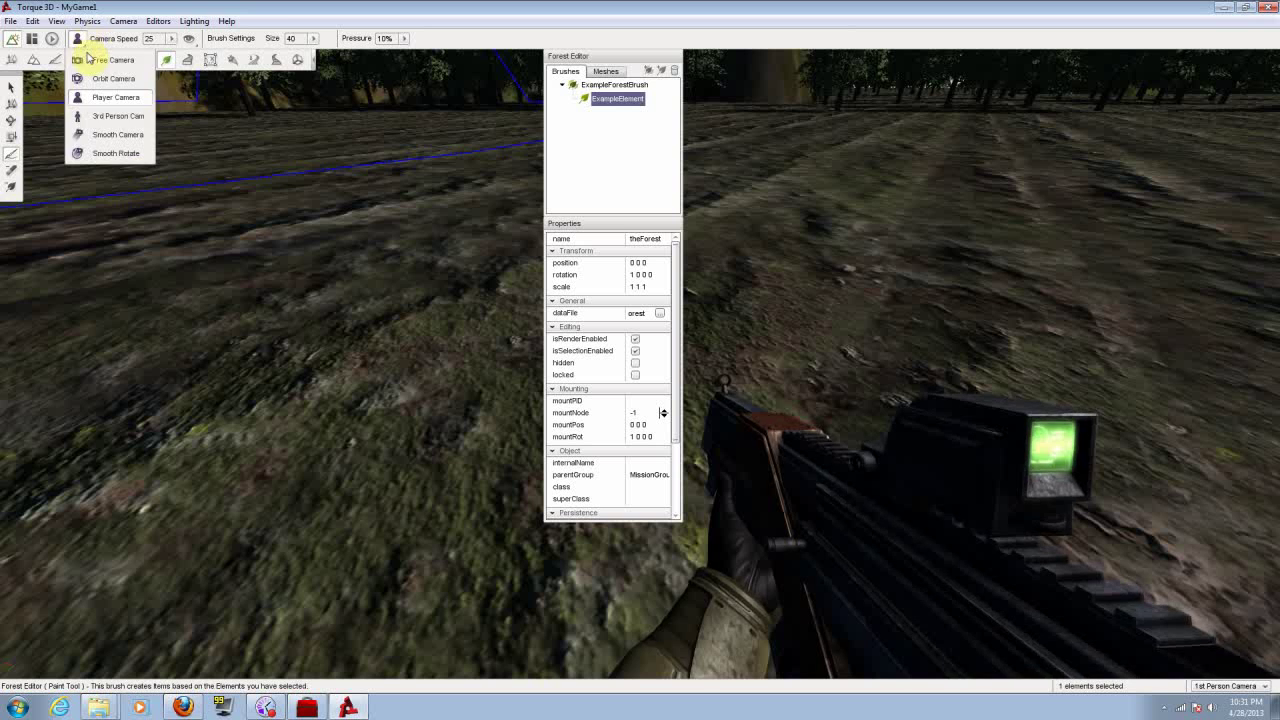
{"action": "left_click", "coordinate": [95, 56]}
Fly over the level with the free camera to examine the painted forest and surrounding hills from several angles.
{"action": "left_click", "coordinate": [157, 22]}
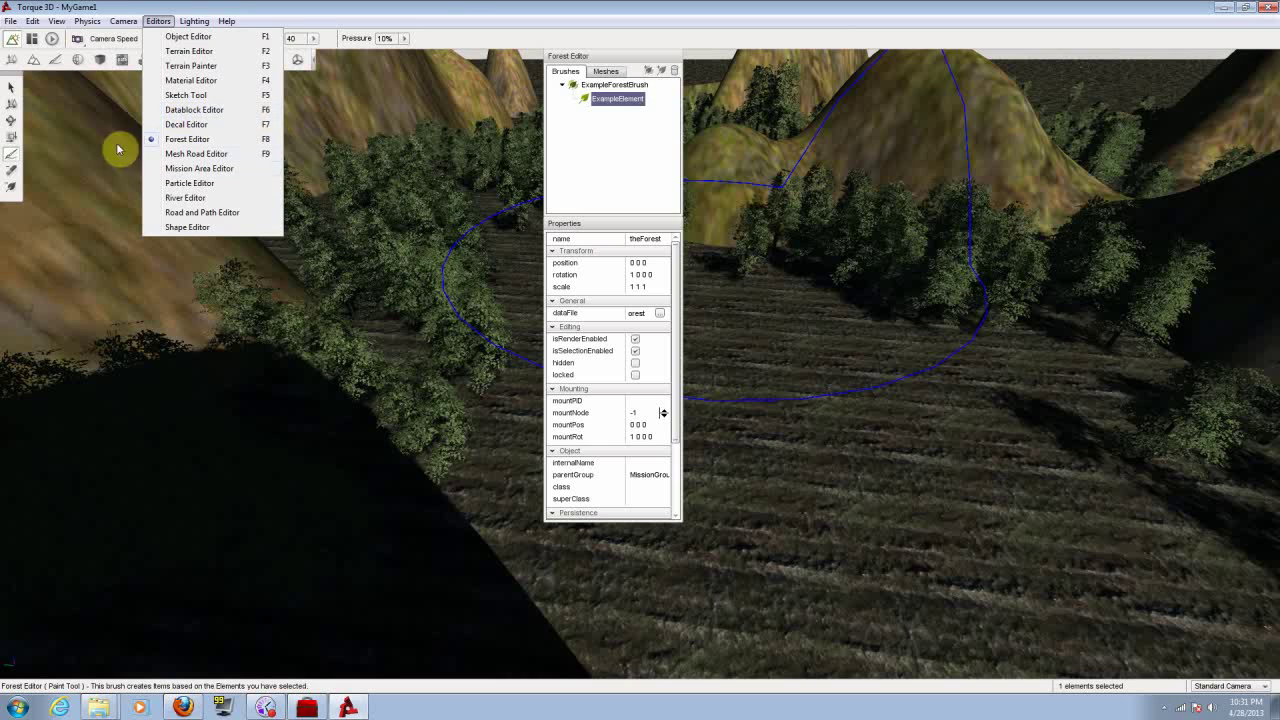
{"action": "left_click", "coordinate": [467, 8]}
{"action": "right_click_drag", "start_coordinate": [436, 303], "coordinate": [535, 300]}
{"action": "key", "text": "s"}
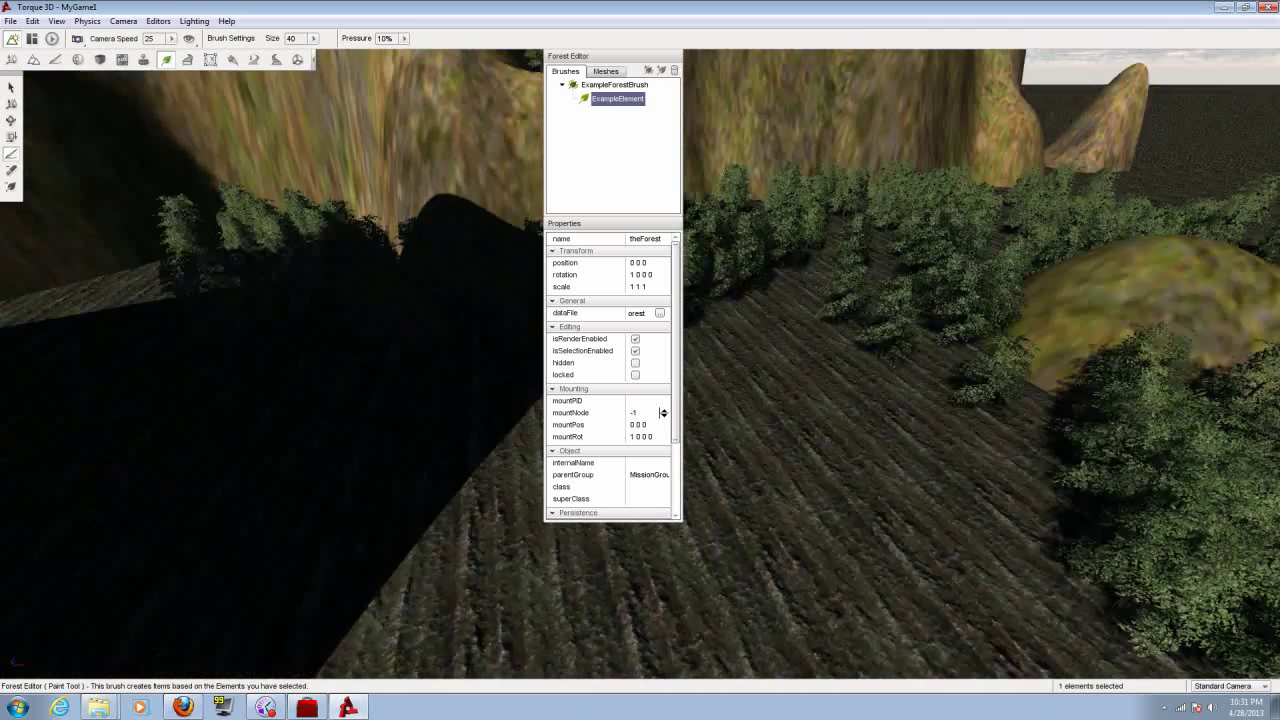
{"action": "key", "text": "a"}
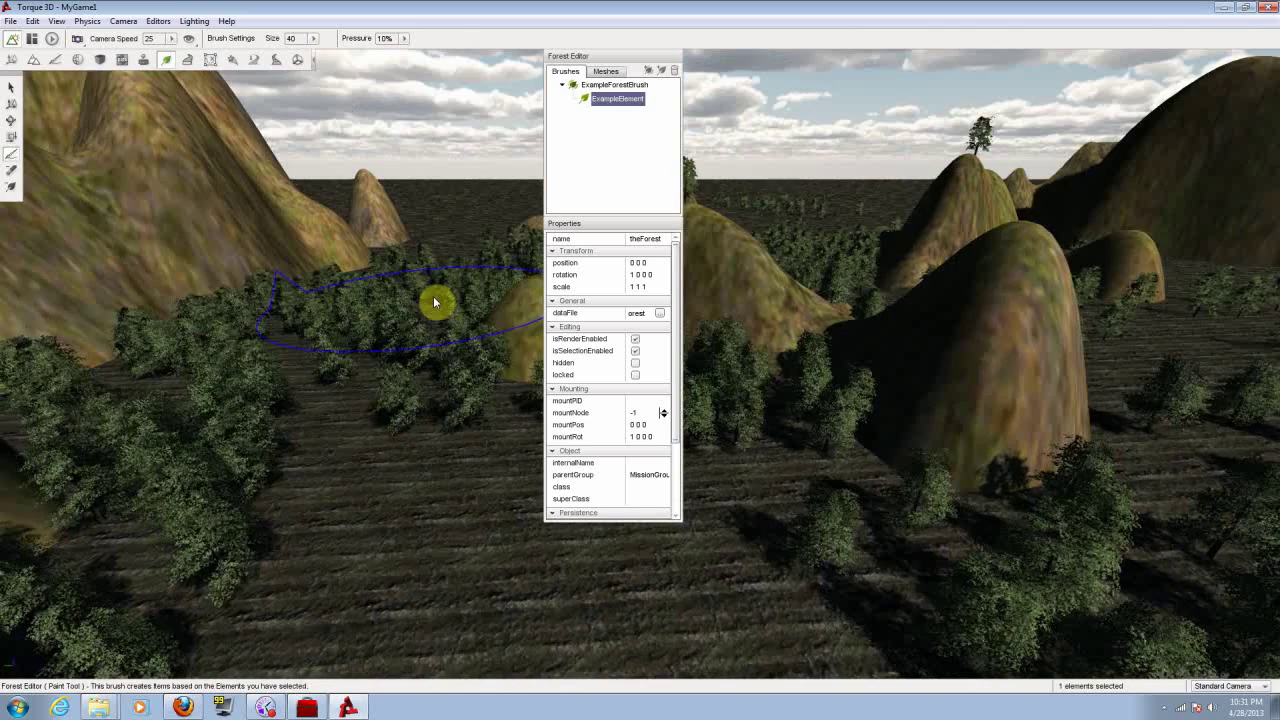
{"action": "key", "text": "w"}
{"action": "right_click_drag", "start_coordinate": [416, 340], "coordinate": [580, 340]}
{"action": "key", "text": "s"}
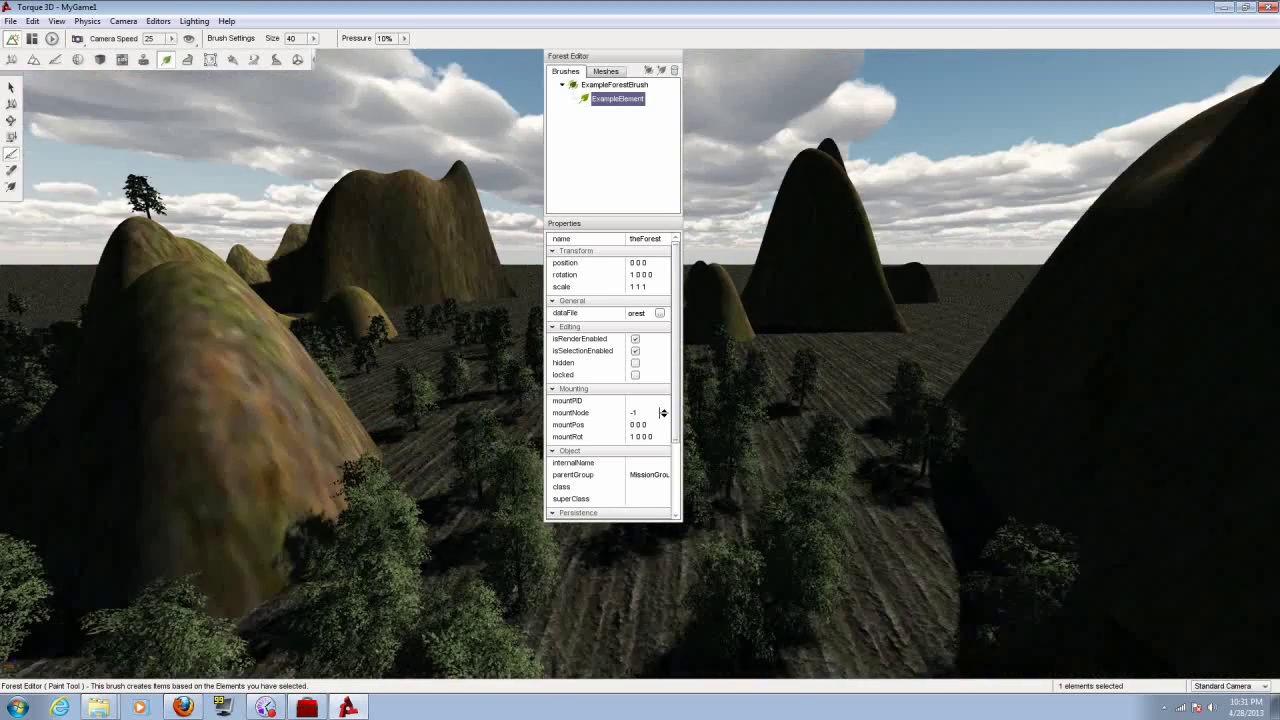
{"action": "key", "text": "w"}
{"action": "mouse_move", "coordinate": [416, 340]}
{"action": "right_mouse_down"}
{"action": "mouse_move", "coordinate": [350, 440]}
{"action": "mouse_move", "coordinate": [300, 460]}
{"action": "mouse_move", "coordinate": [290, 350]}
{"action": "mouse_move", "coordinate": [450, 380]}
{"action": "mouse_move", "coordinate": [450, 440]}
{"action": "mouse_move", "coordinate": [425, 455]}
{"action": "mouse_move", "coordinate": [485, 358]}
{"action": "mouse_move", "coordinate": [502, 390]}
{"action": "mouse_move", "coordinate": [480, 392]}
{"action": "mouse_move", "coordinate": [535, 392]}
{"action": "right_mouse_up"}
{"action": "key", "text": "s"}
{"action": "key", "text": "w"}
{"action": "key", "text": "w"}
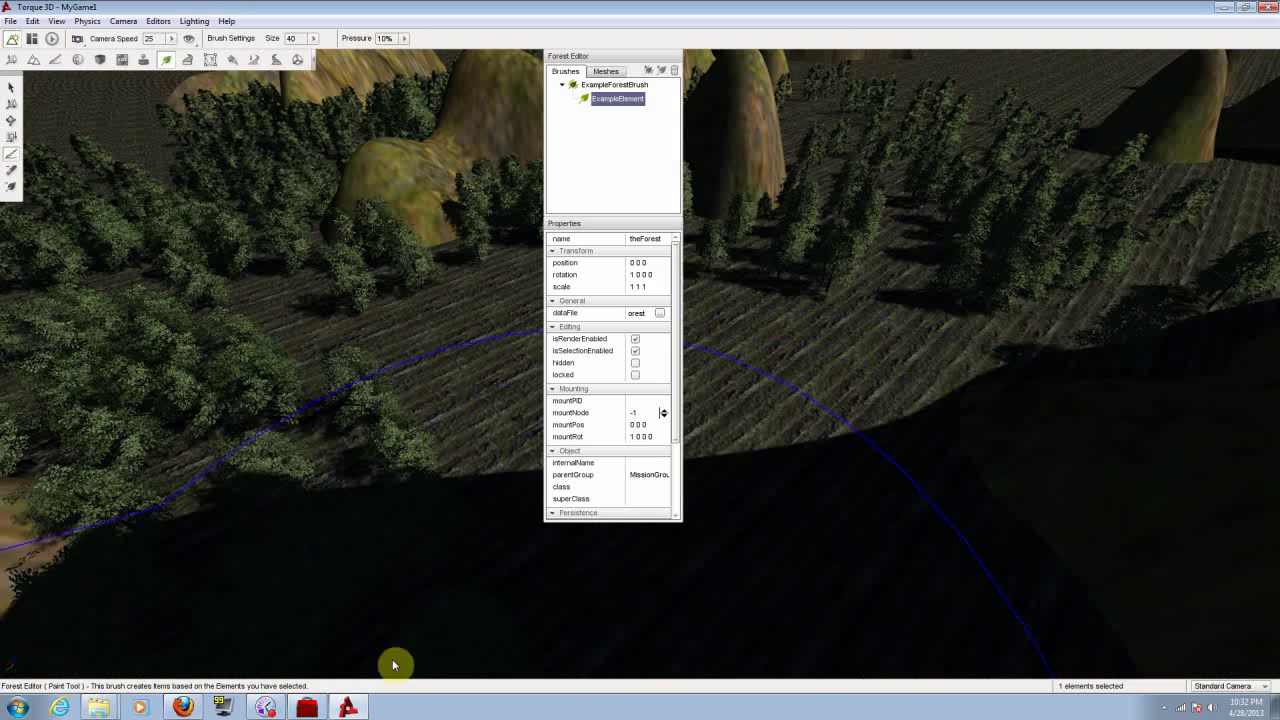